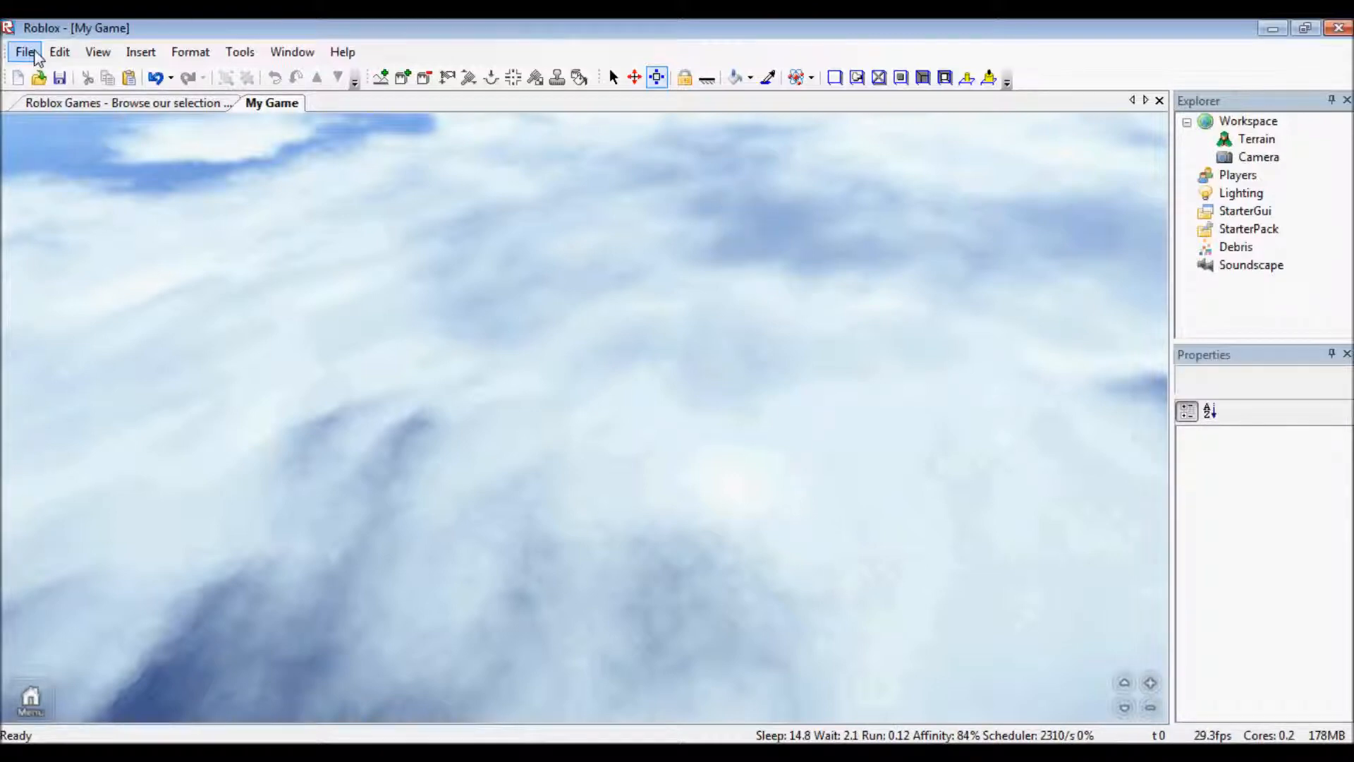
{"action": "left_click", "coordinate": [28, 53]}
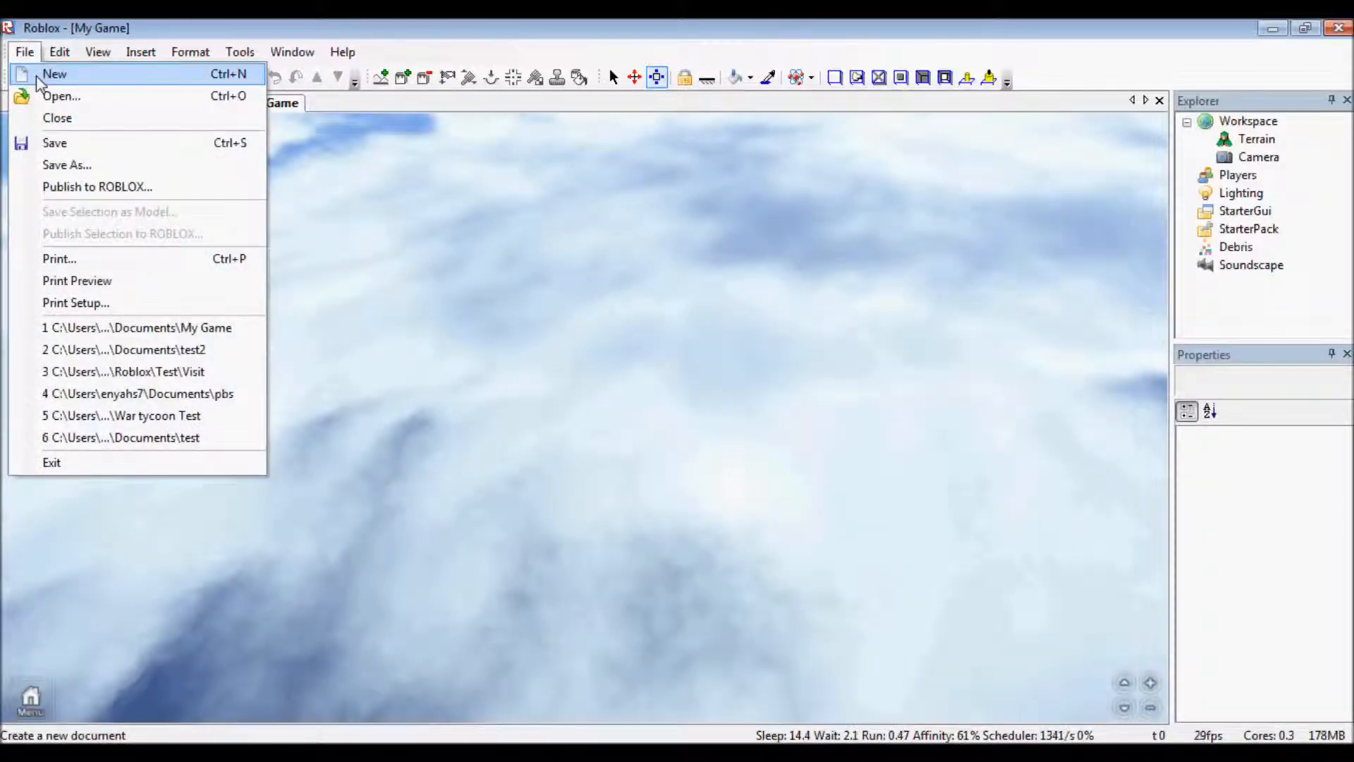
{"action": "left_click", "coordinate": [238, 27]}
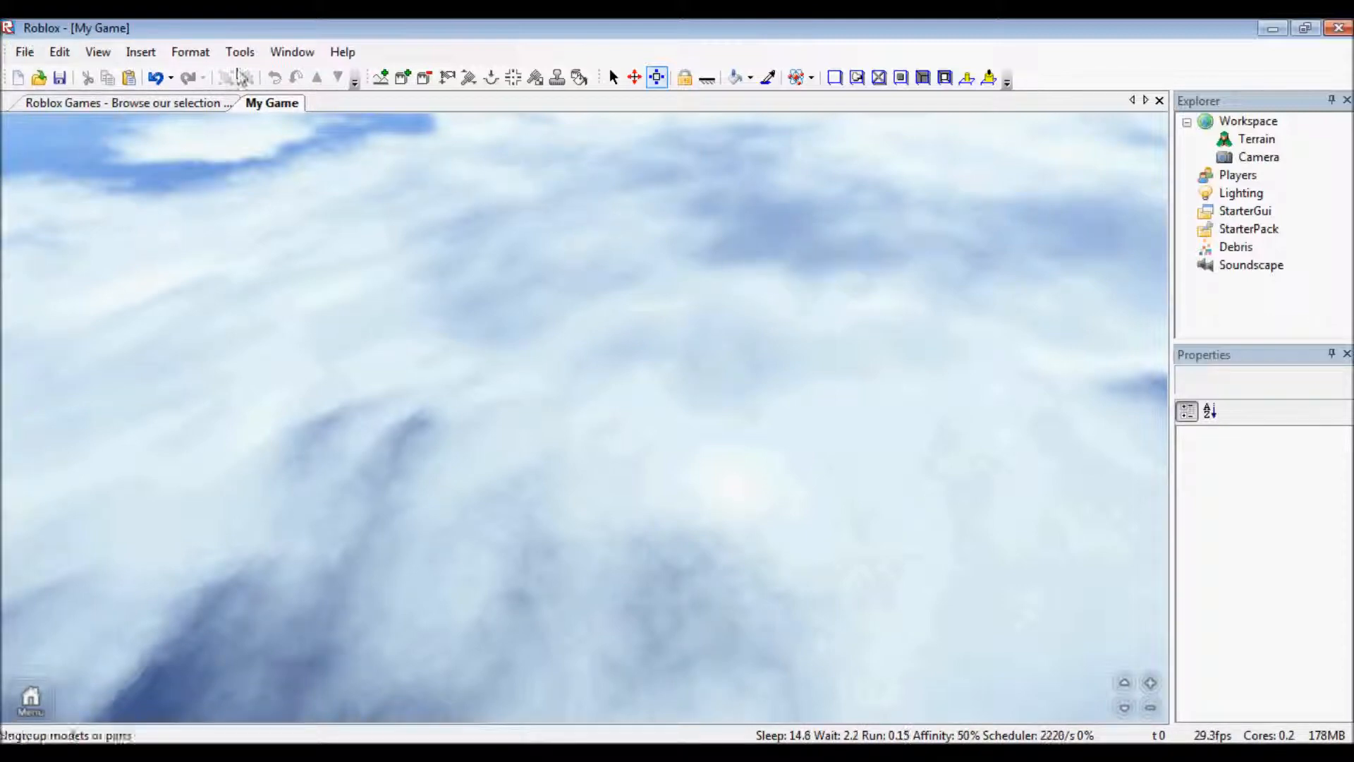
- Insert a Part object into the empty workspace
{"action": "left_click", "coordinate": [149, 61]}
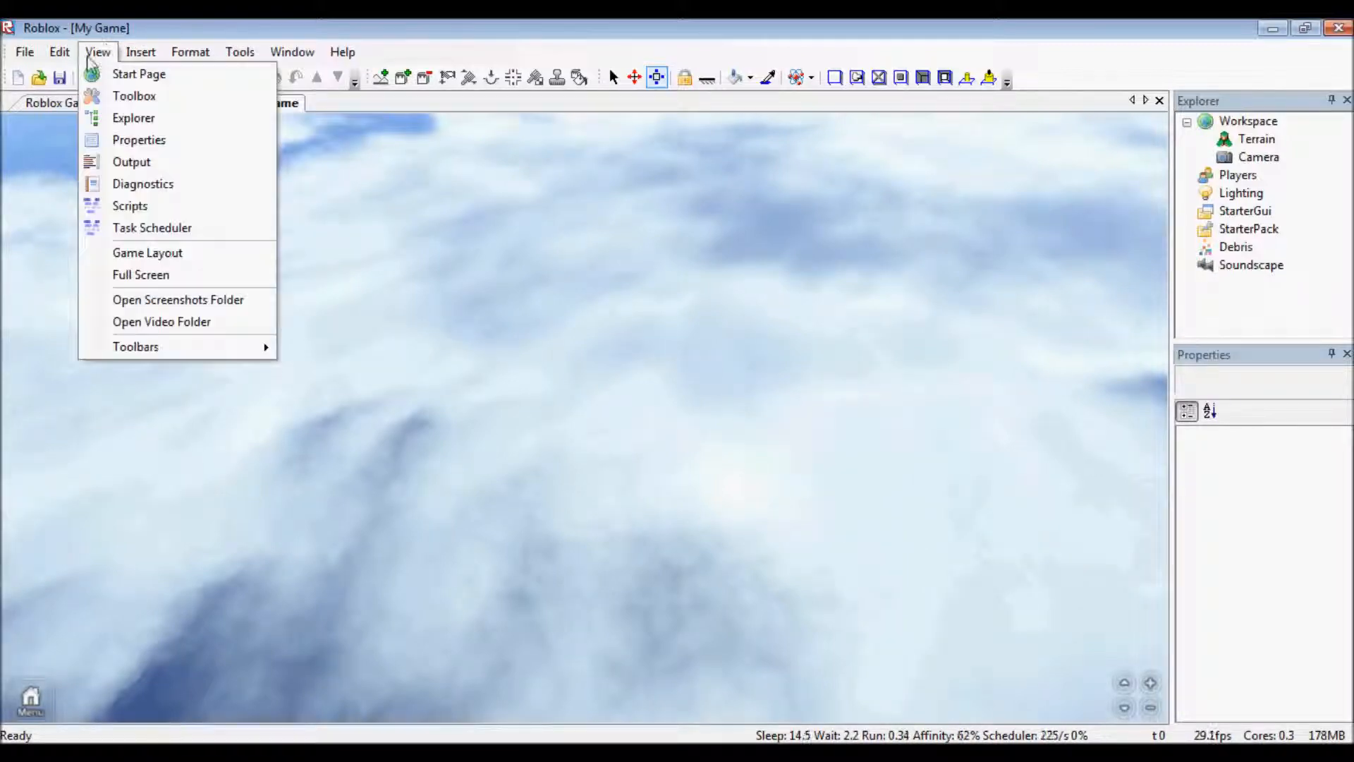
{"action": "left_click", "coordinate": [169, 99]}
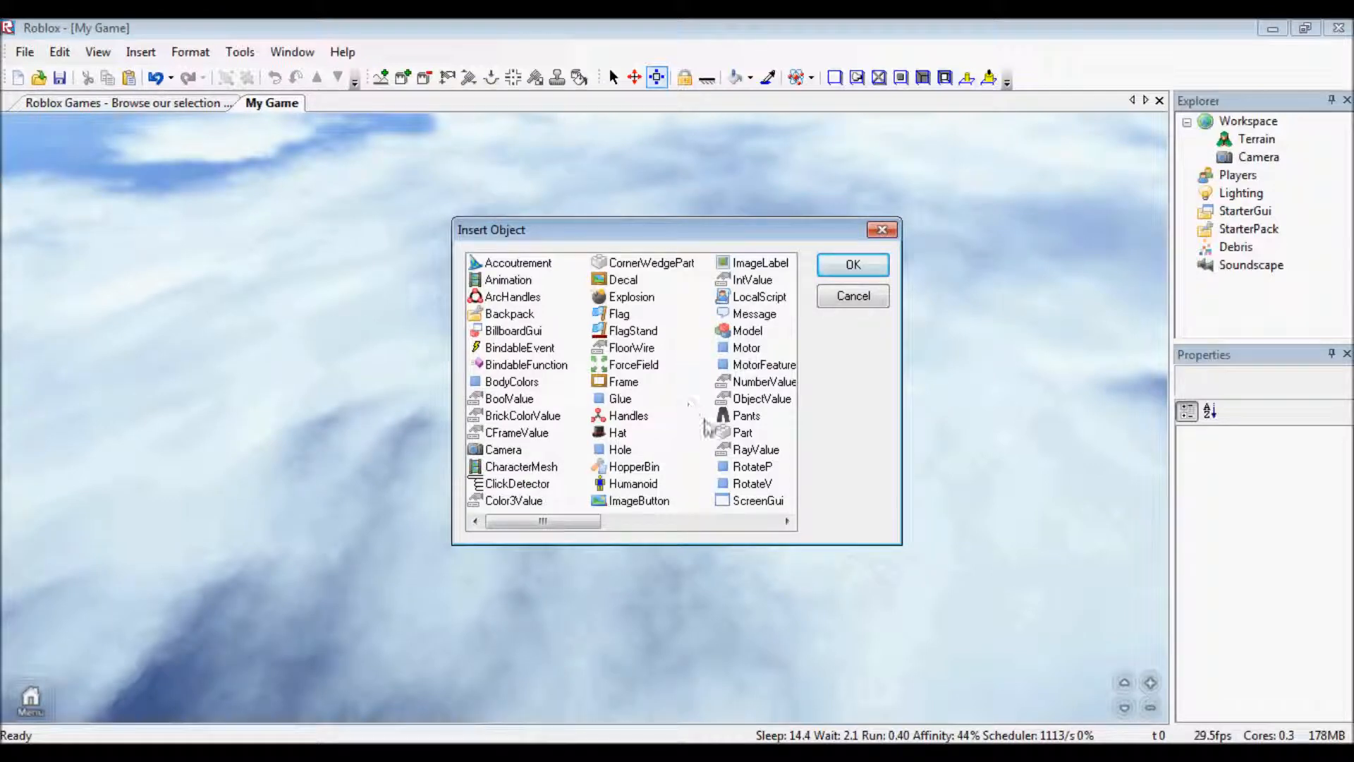
{"action": "left_click", "coordinate": [740, 432]}
{"action": "double_click", "coordinate": [740, 432]}
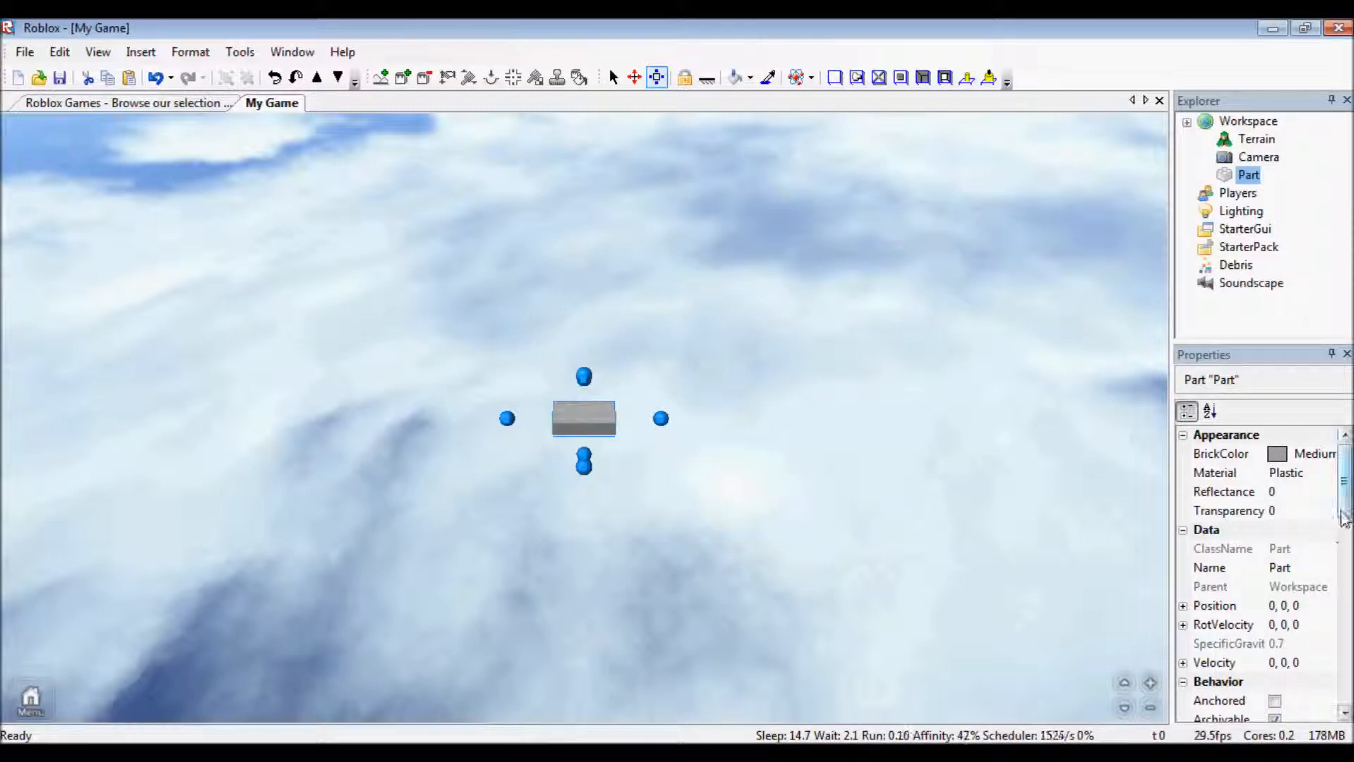
- Set the new part's size to 40, 1.2, 40 to make it a flat square base
{"action": "left_click_drag", "start_coordinate": [1348, 511], "coordinate": [1342, 601]}
{"action": "left_click", "coordinate": [1275, 586]}
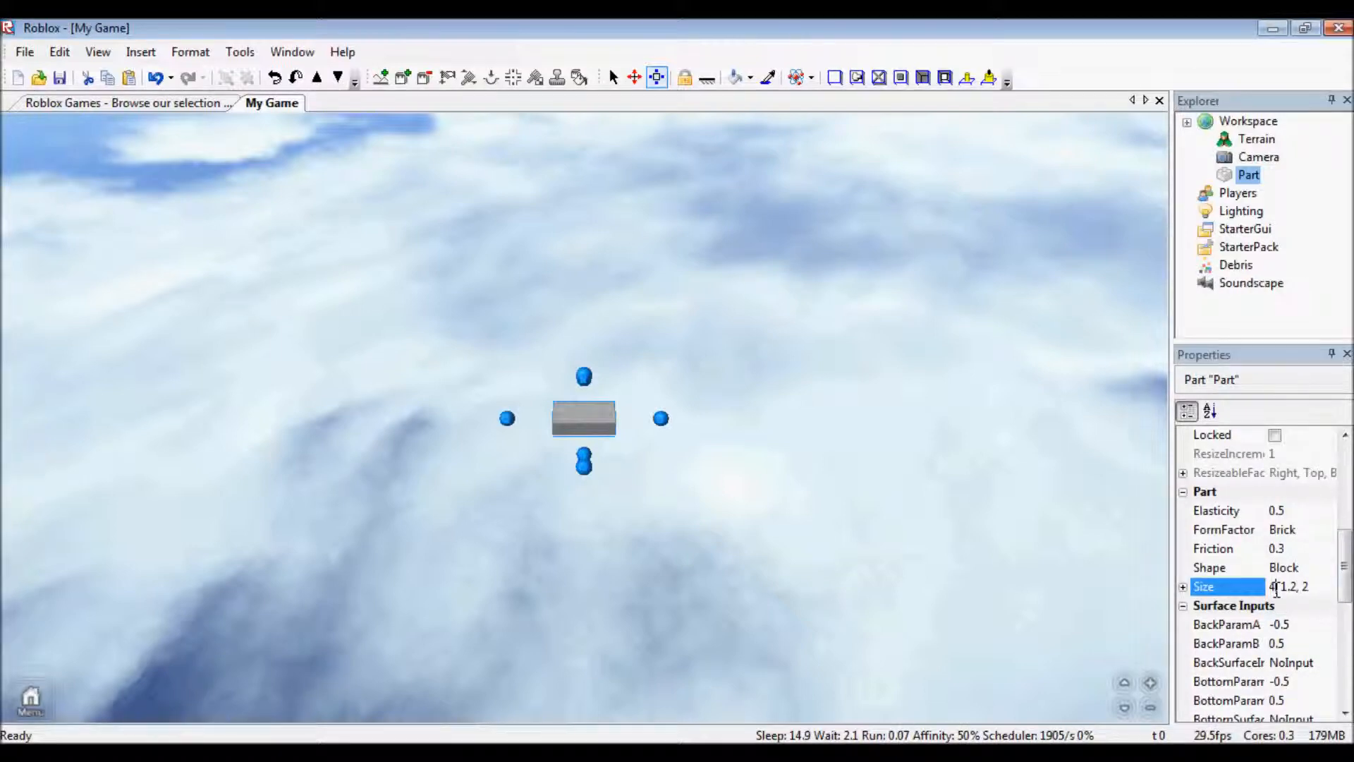
{"action": "type", "text": "0"}
{"action": "key", "text": "Return"}
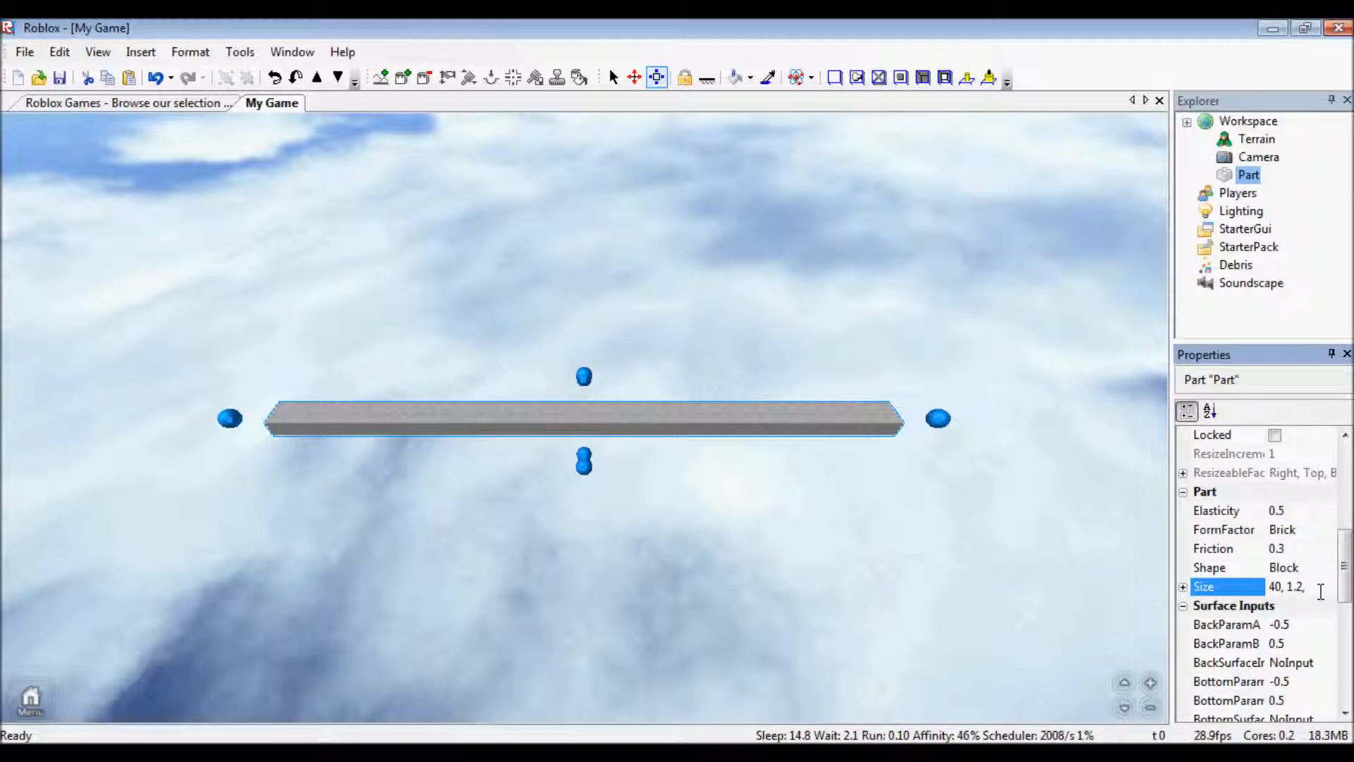
{"action": "type", "text": "4"}
{"action": "key", "text": "Return"}
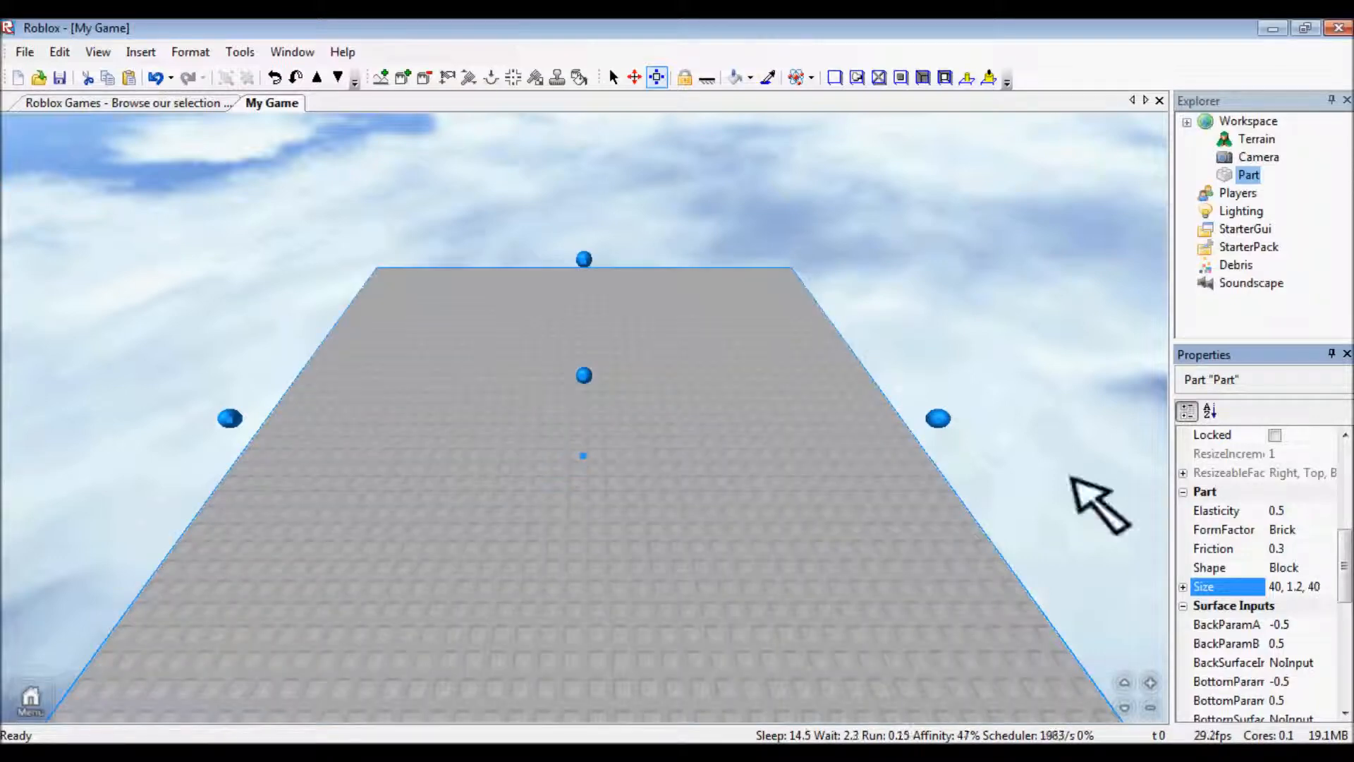
{"action": "scroll", "coordinate": [987, 459], "scroll_direction": "down", "scroll_amount": 5}
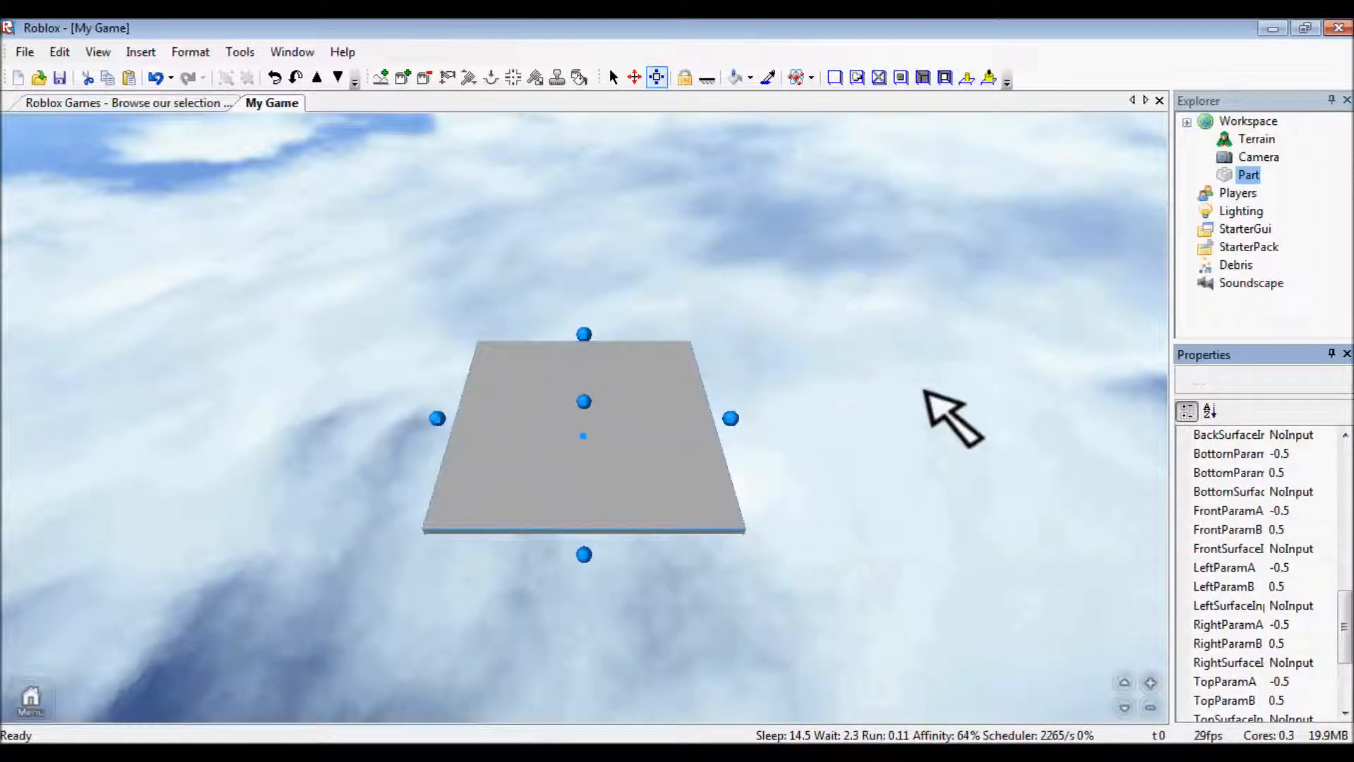
{"action": "left_click", "coordinate": [830, 380]}
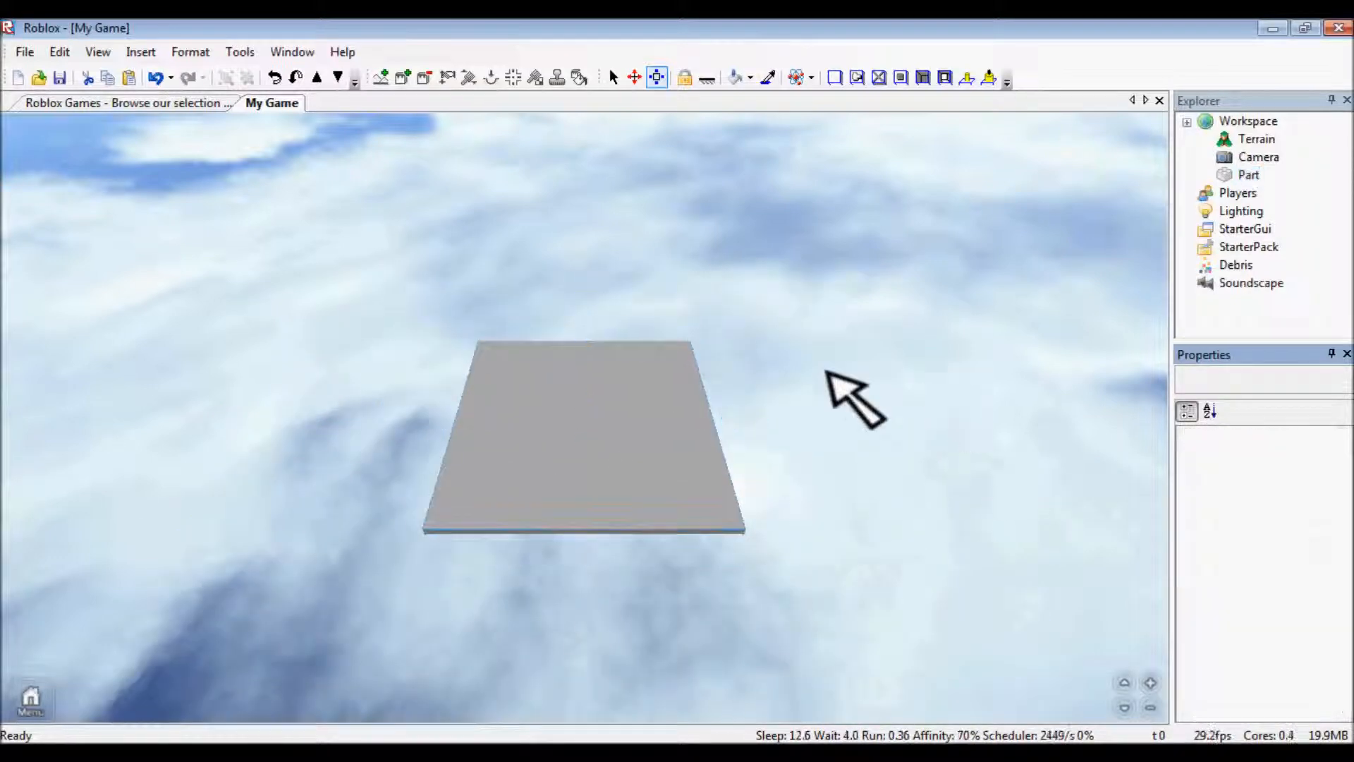
{"action": "left_click", "coordinate": [663, 402]}
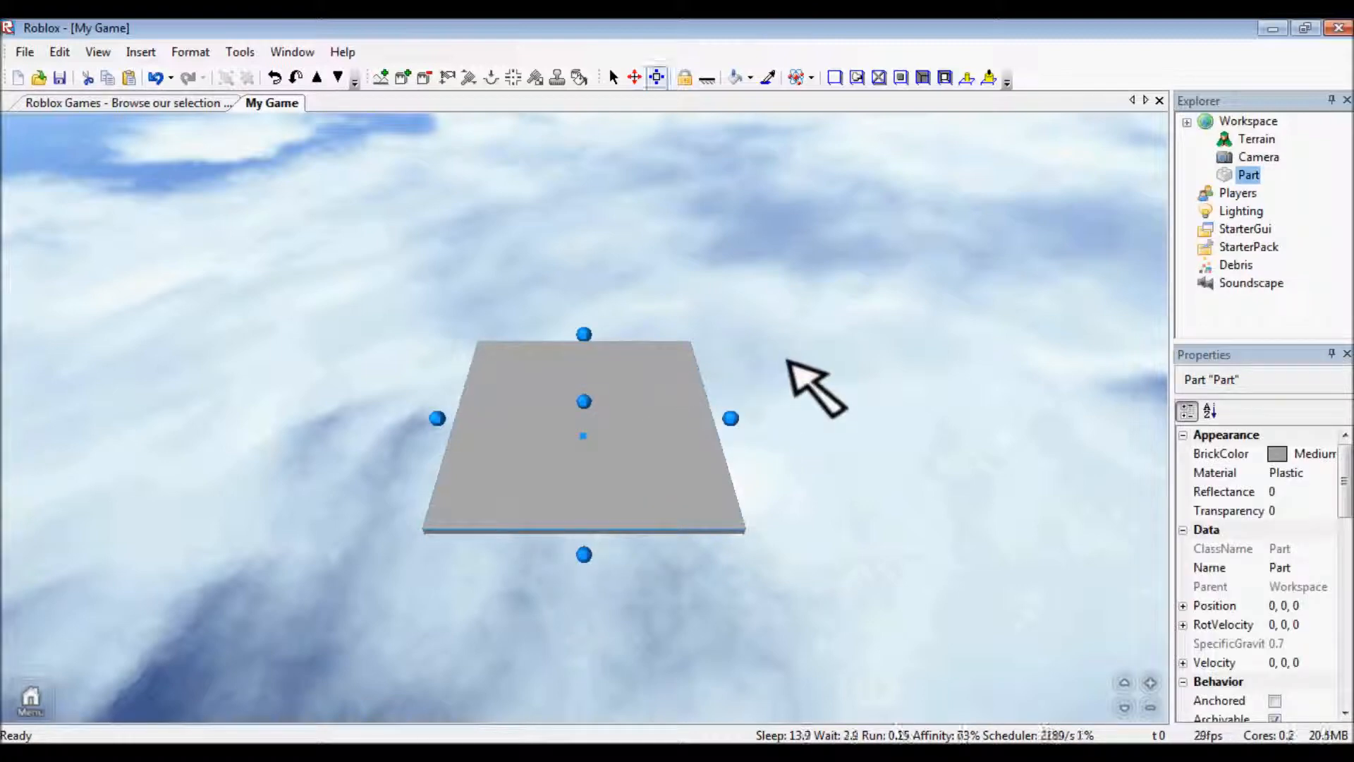
{"action": "left_click", "coordinate": [850, 406]}
{"action": "left_click", "coordinate": [645, 455]}
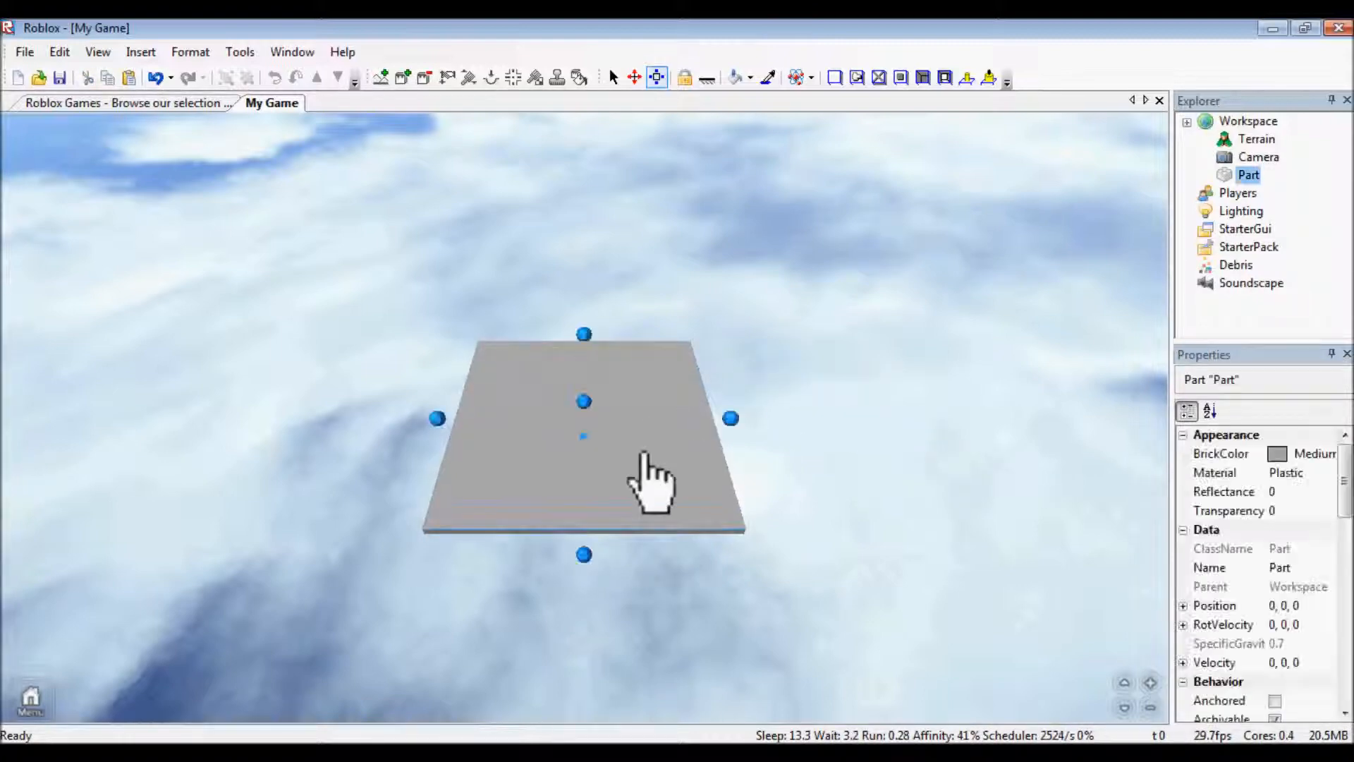
{"action": "scroll", "coordinate": [676, 445], "scroll_direction": "up", "scroll_amount": 3}
{"action": "scroll", "coordinate": [688, 446], "scroll_direction": "down", "scroll_amount": 2}
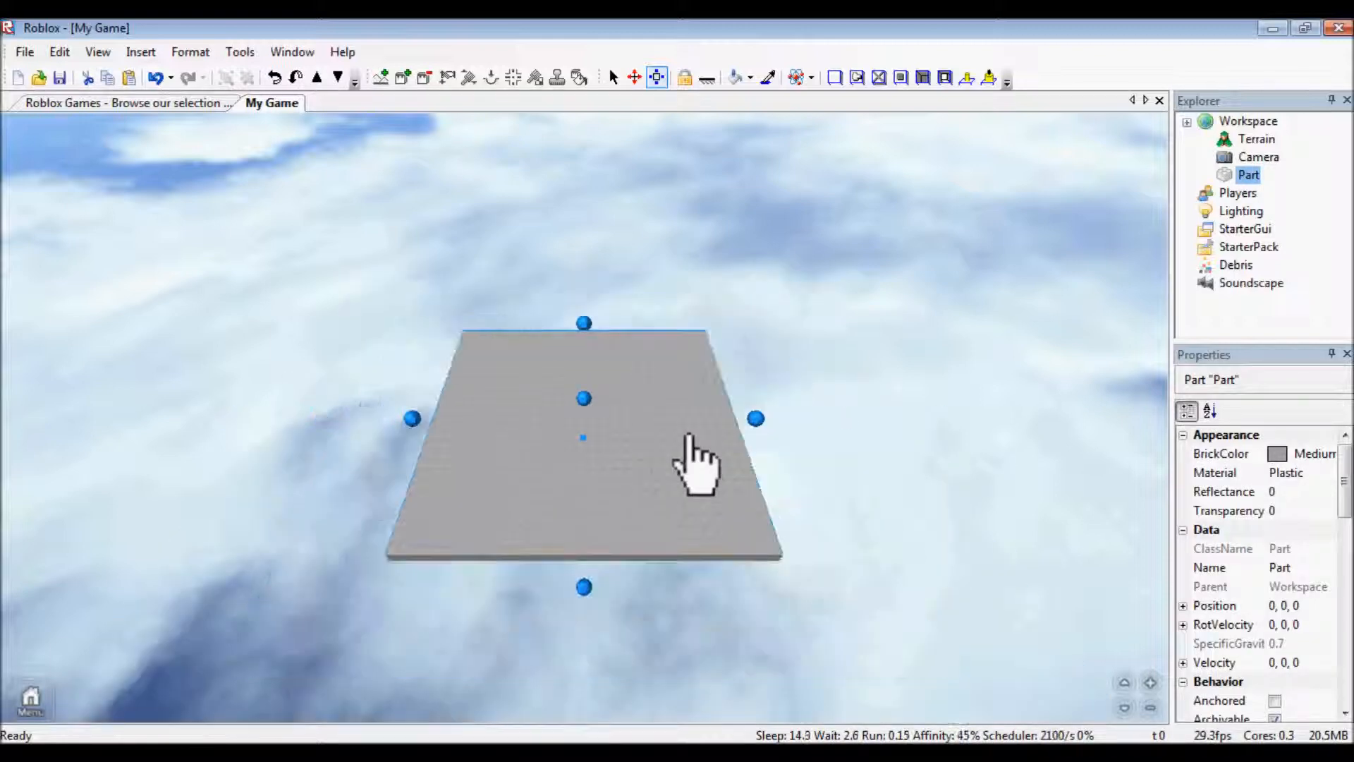
{"action": "left_click", "coordinate": [853, 365]}
- Copy the base part and paste the duplicate into the Workspace
{"action": "left_click", "coordinate": [1241, 176]}
{"action": "right_click", "coordinate": [1241, 177]}
{"action": "left_click", "coordinate": [1223, 207]}
{"action": "left_click", "coordinate": [1249, 122]}
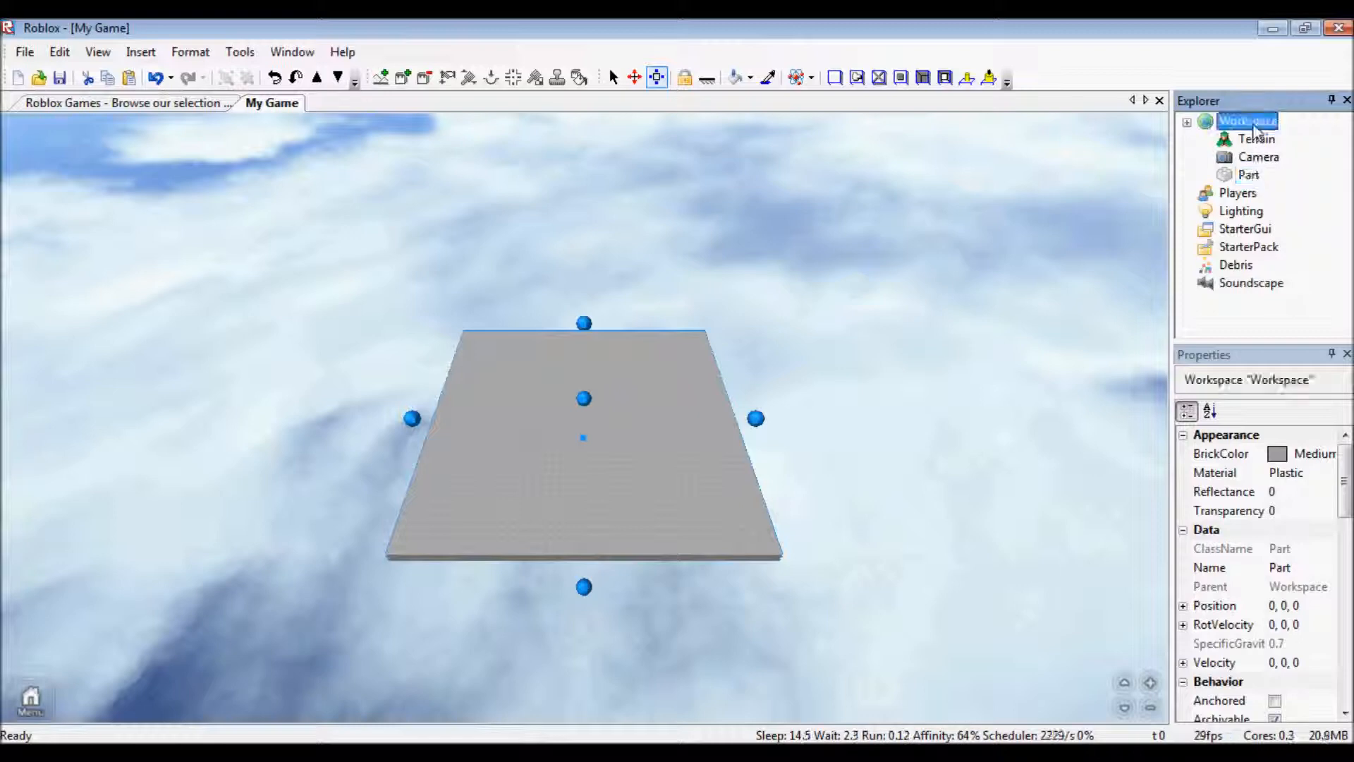
{"action": "right_click", "coordinate": [1250, 121]}
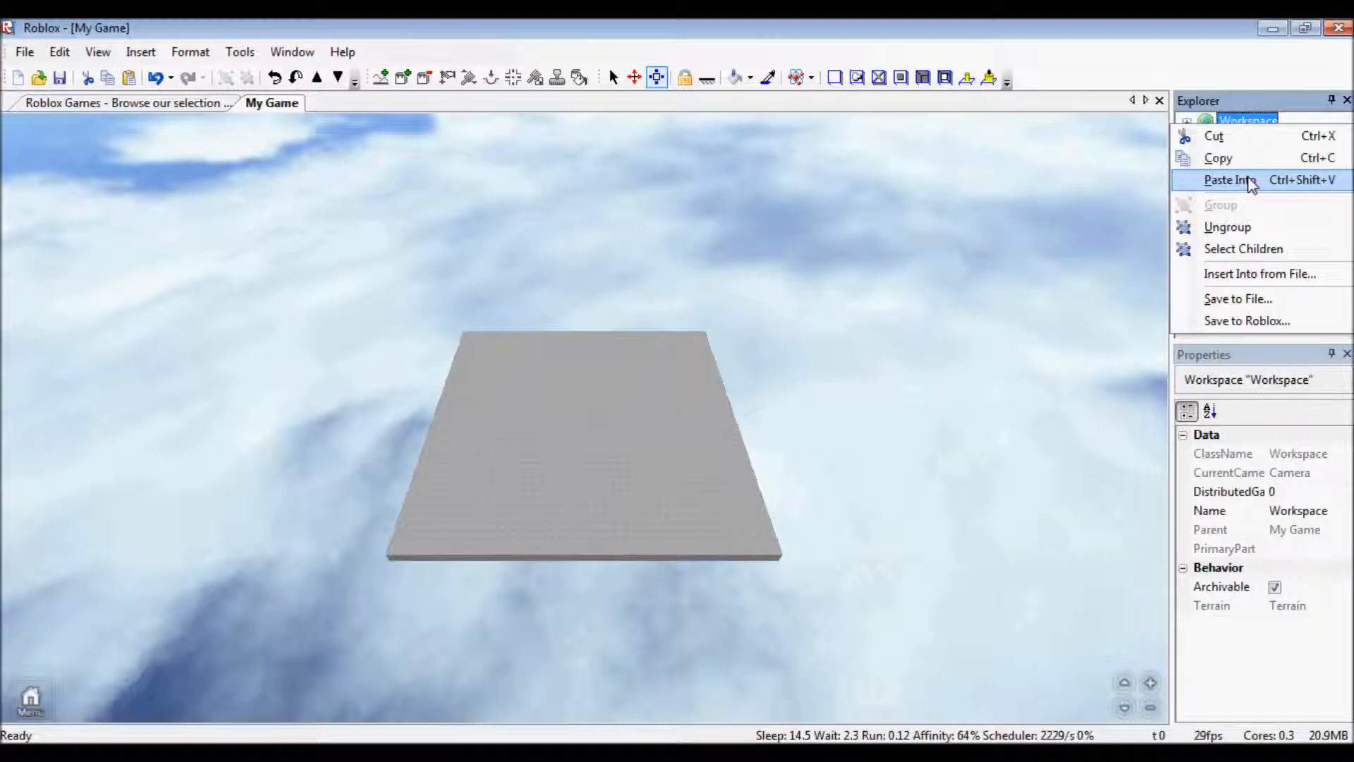
{"action": "left_click", "coordinate": [1228, 181]}
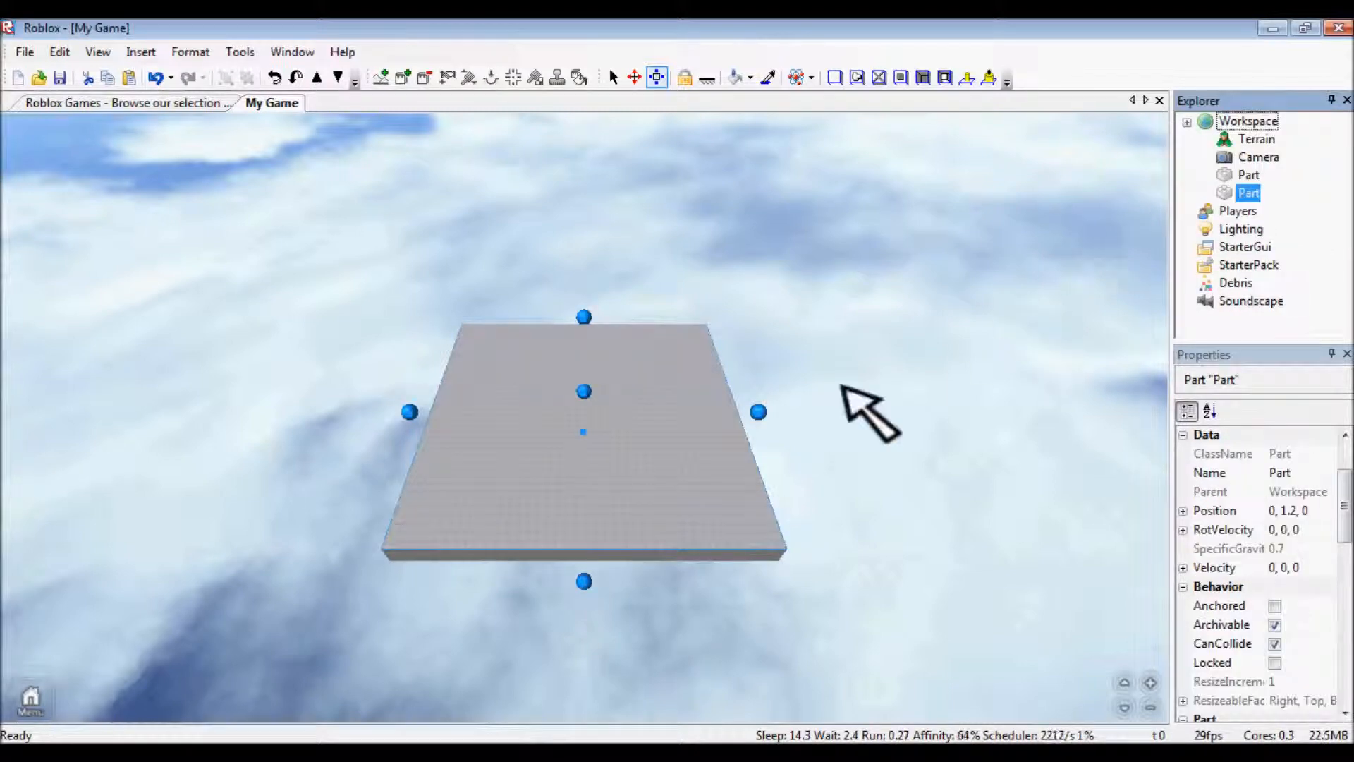
- Narrow the duplicate to a thin strip and move it across the base to position 1, 1.2, 0
{"action": "left_click_drag", "start_coordinate": [766, 415], "coordinate": [474, 449]}
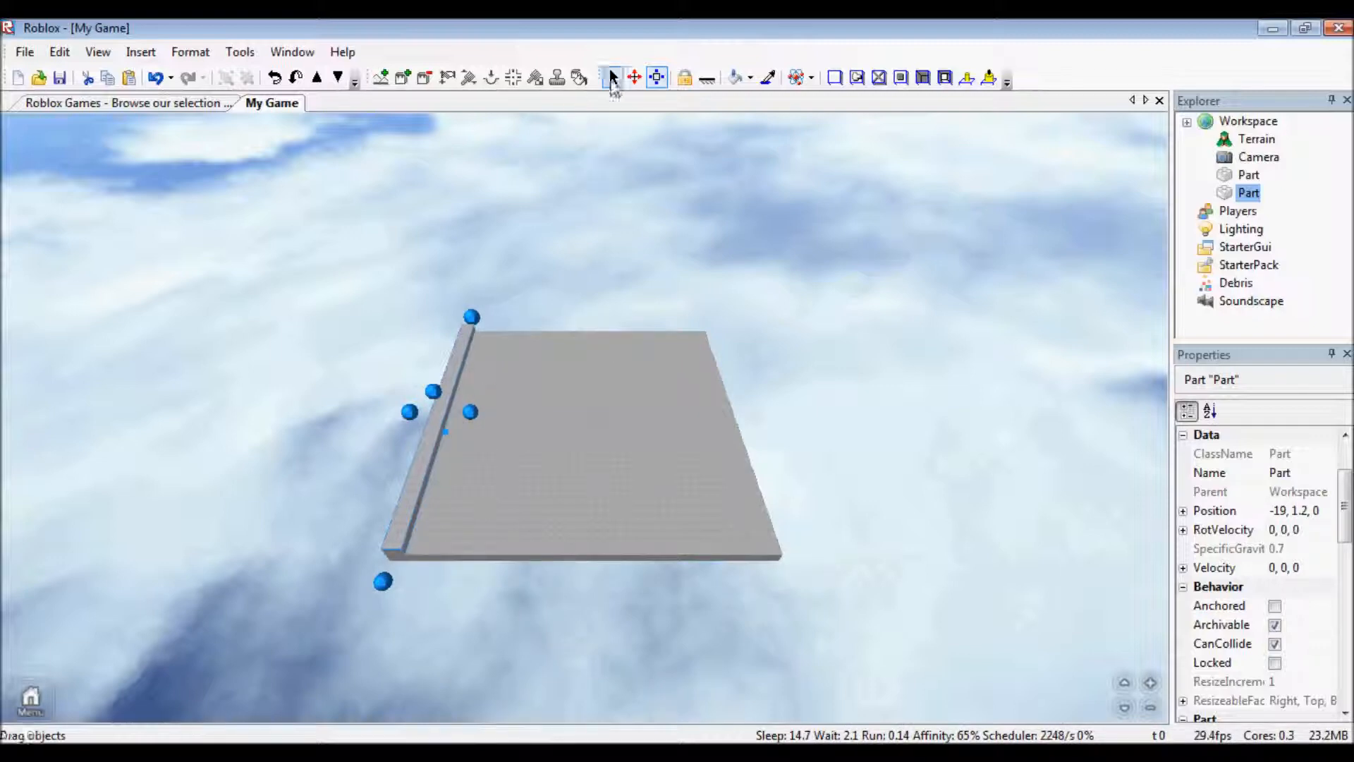
{"action": "left_click", "coordinate": [634, 77]}
{"action": "left_click_drag", "start_coordinate": [477, 394], "coordinate": [614, 432]}
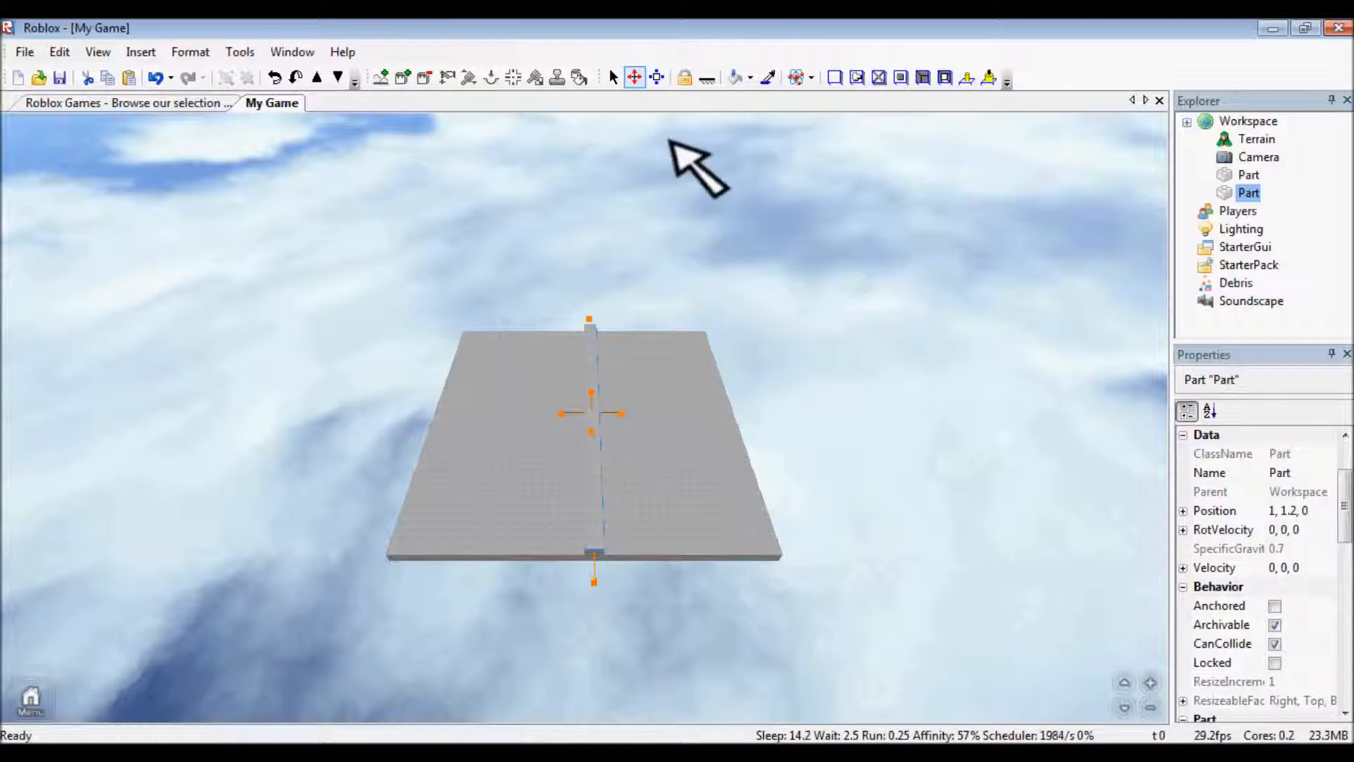
- Stretch the thin strip upward into a tall wall standing on the base
{"action": "left_click", "coordinate": [658, 78]}
{"action": "left_click_drag", "start_coordinate": [598, 395], "coordinate": [619, 266]}
{"action": "left_click", "coordinate": [710, 281]}
- Change the wall's BrickColor to bright blue
{"action": "right_click_drag", "start_coordinate": [711, 281], "coordinate": [944, 446]}
{"action": "key", "text": "a"}
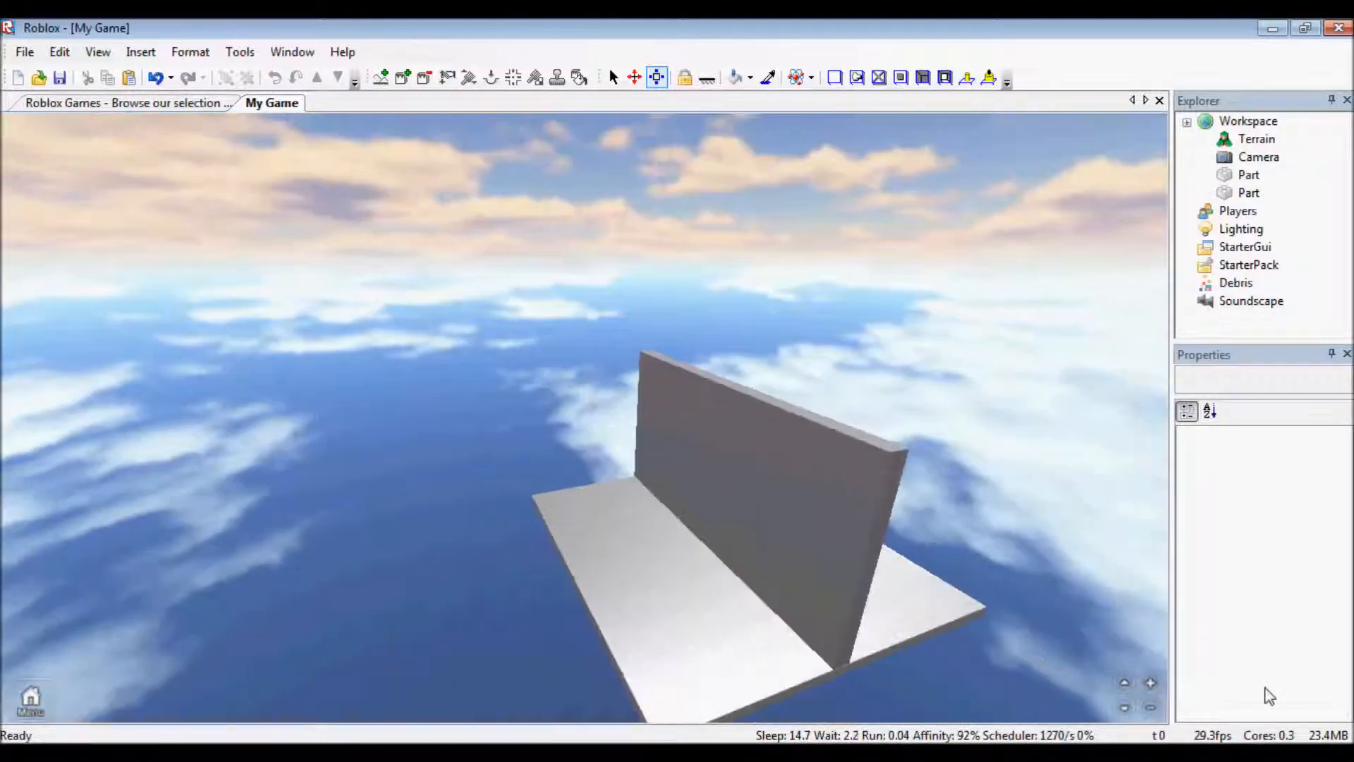
{"action": "right_click_drag", "start_coordinate": [895, 656], "coordinate": [987, 400]}
{"action": "key", "text": "w"}
{"action": "key", "text": "s"}
{"action": "right_click_drag", "start_coordinate": [1051, 288], "coordinate": [732, 402]}
{"action": "key", "text": "w"}
{"action": "left_click", "coordinate": [731, 402]}
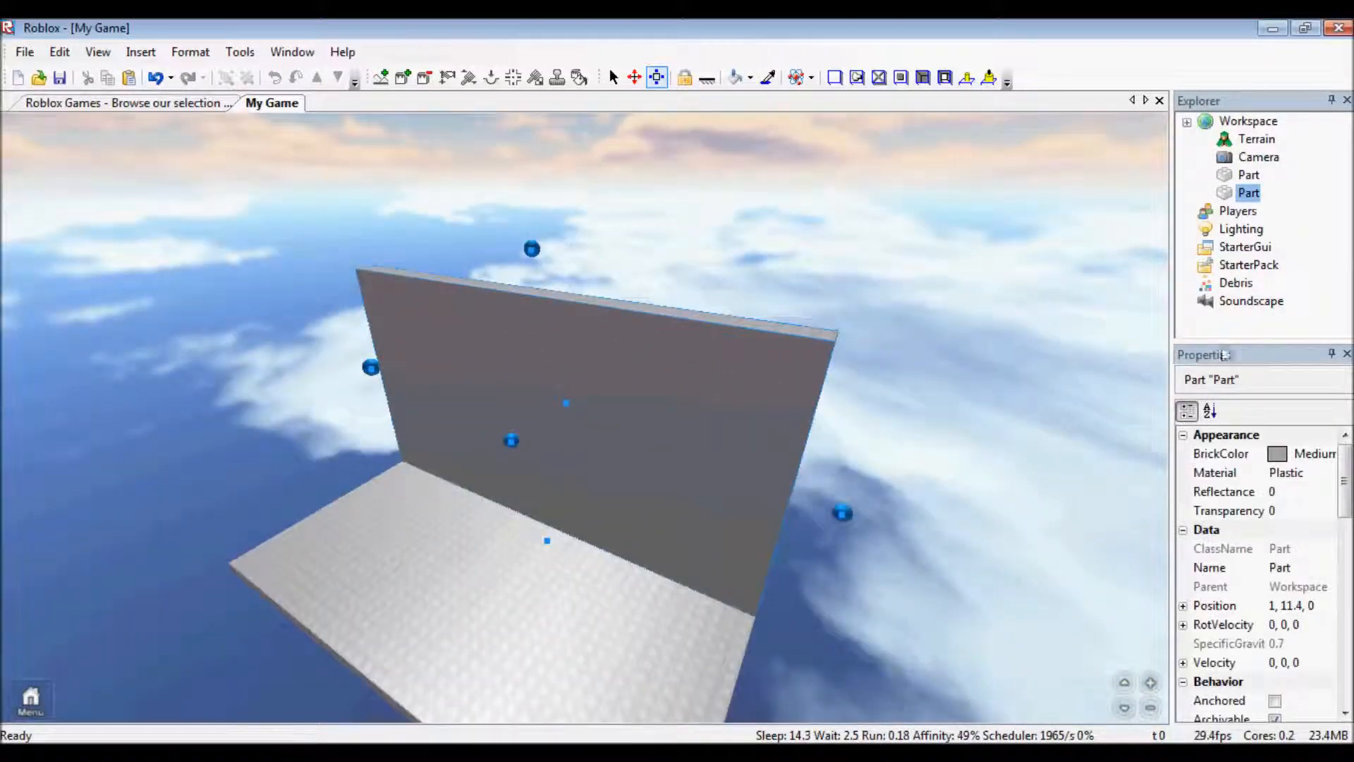
{"action": "left_click", "coordinate": [1330, 458]}
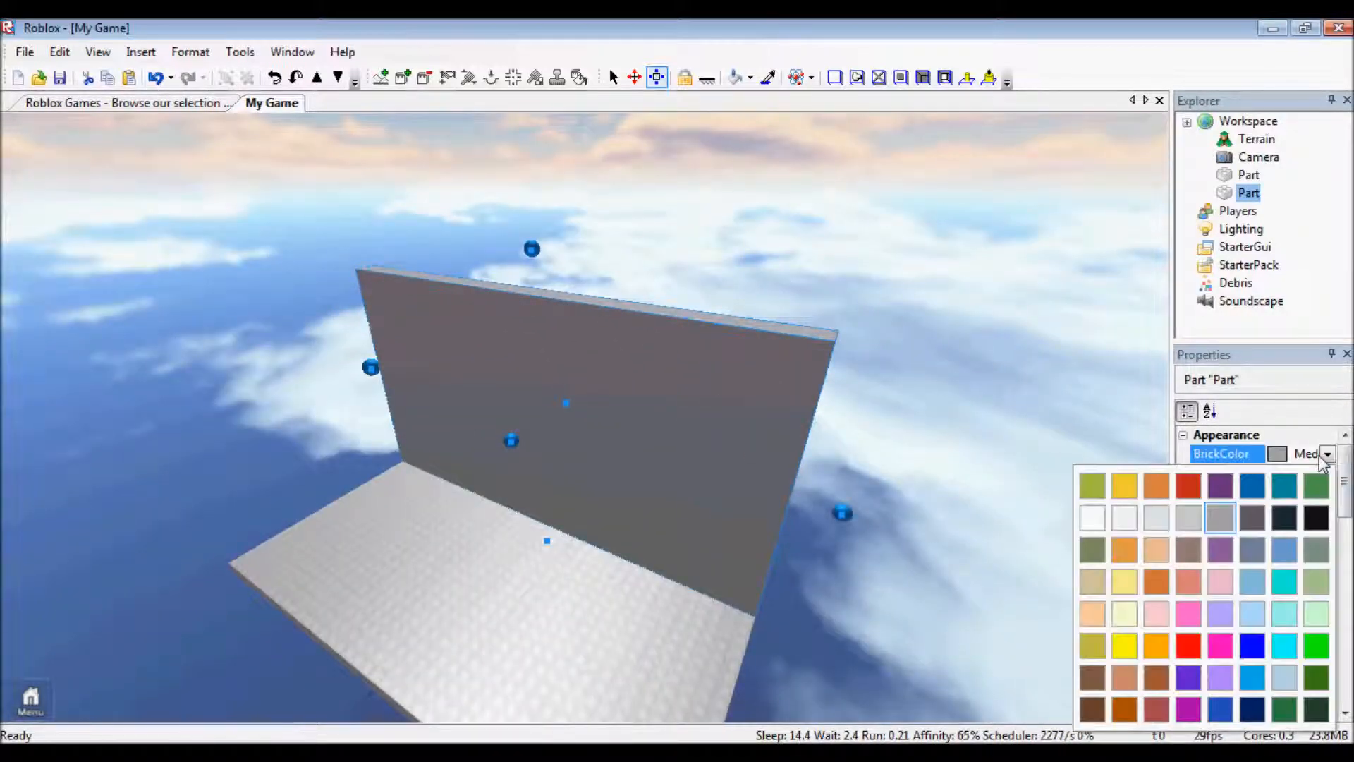
{"action": "left_click", "coordinate": [1260, 490]}
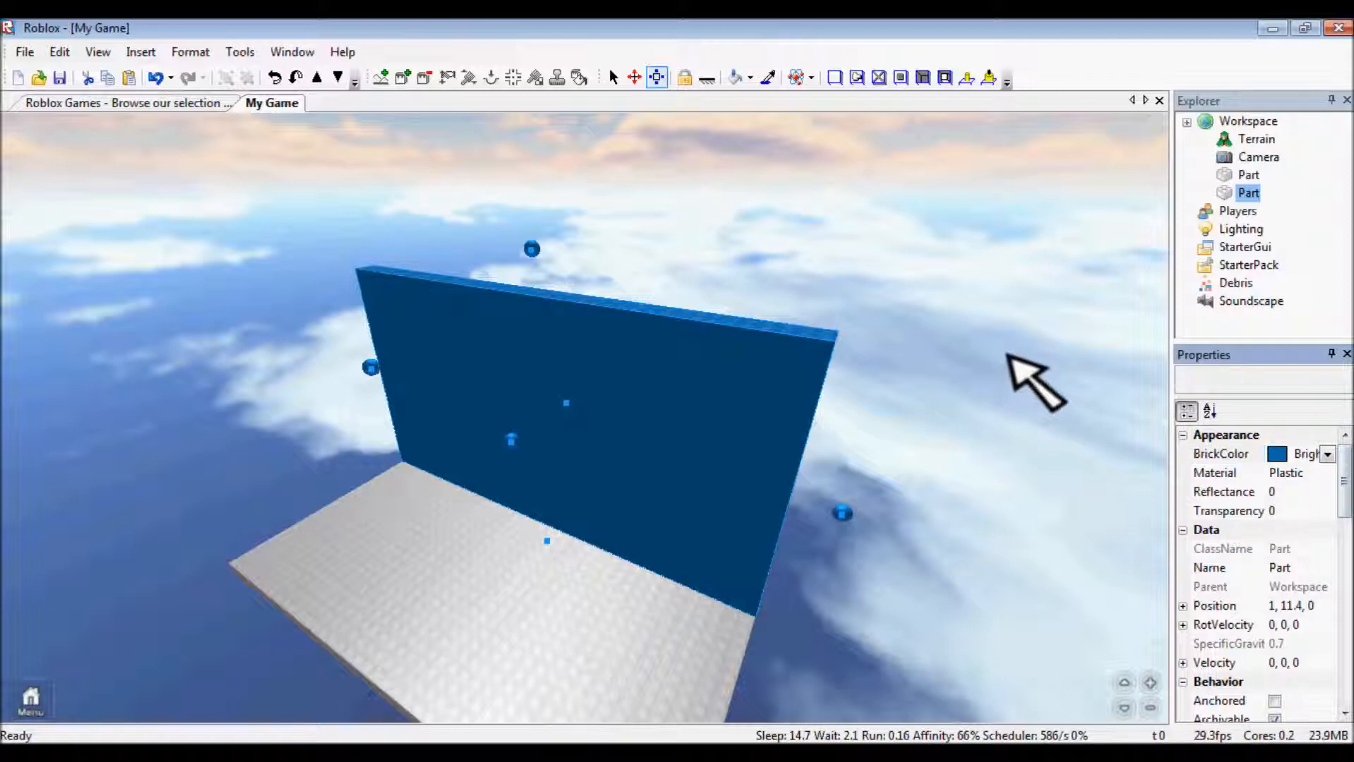
{"action": "left_click", "coordinate": [997, 416]}
- Insert a Script object into the Workspace
{"action": "right_click_drag", "start_coordinate": [790, 275], "coordinate": [878, 377]}
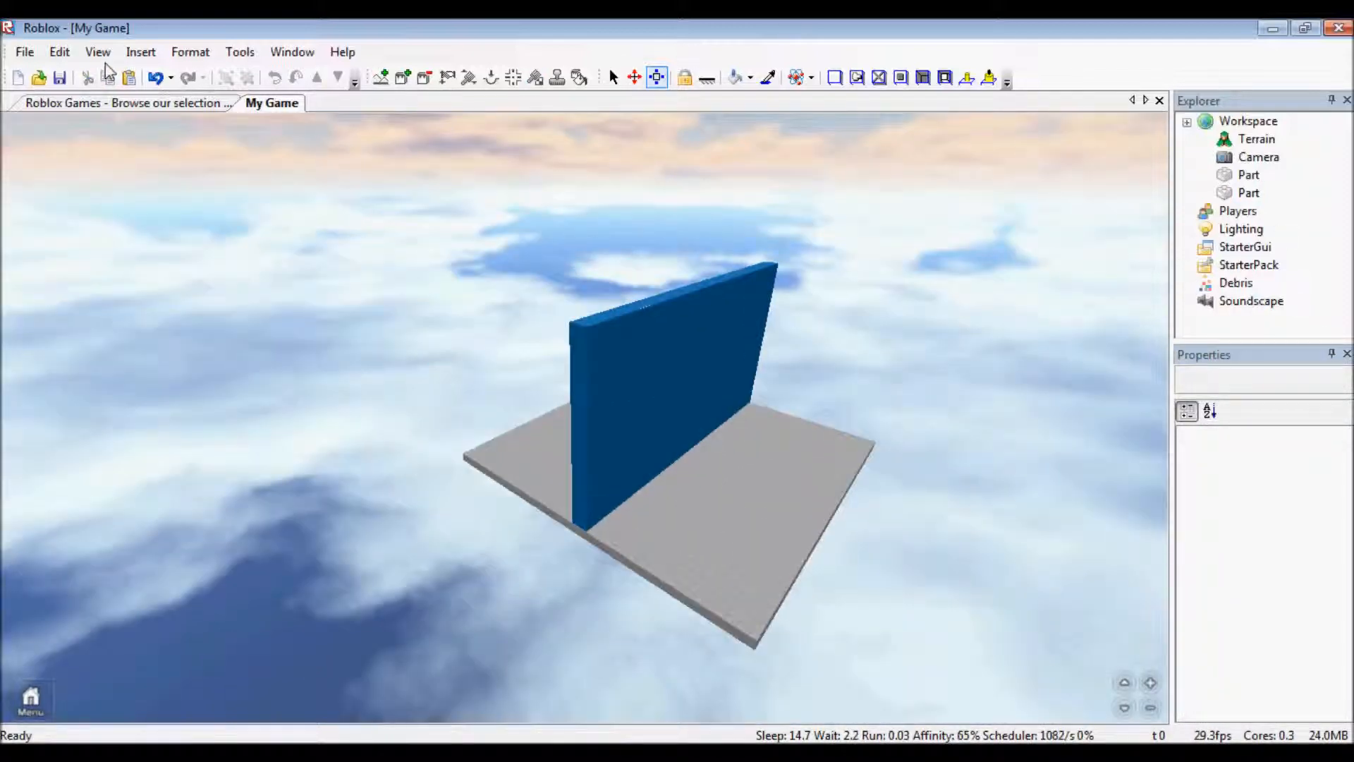
{"action": "left_click", "coordinate": [140, 52]}
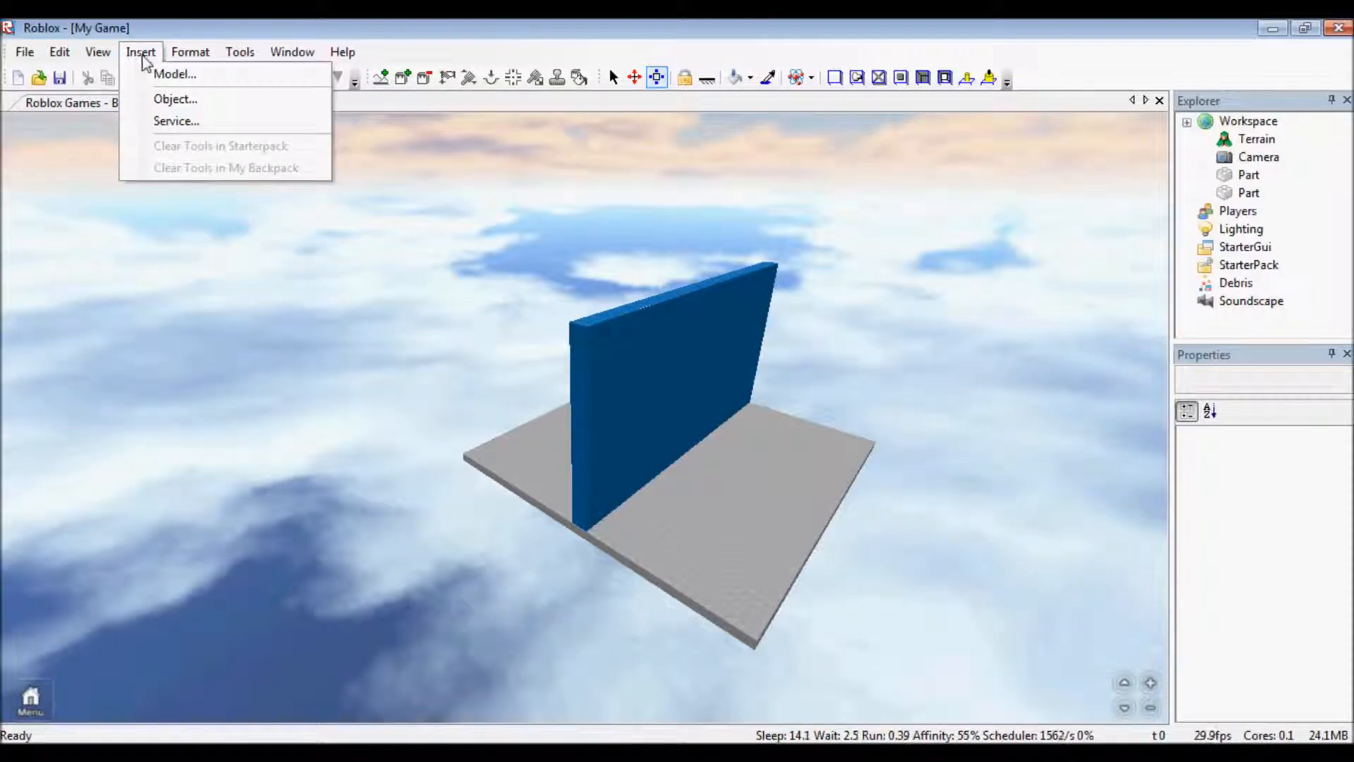
{"action": "left_click", "coordinate": [173, 97]}
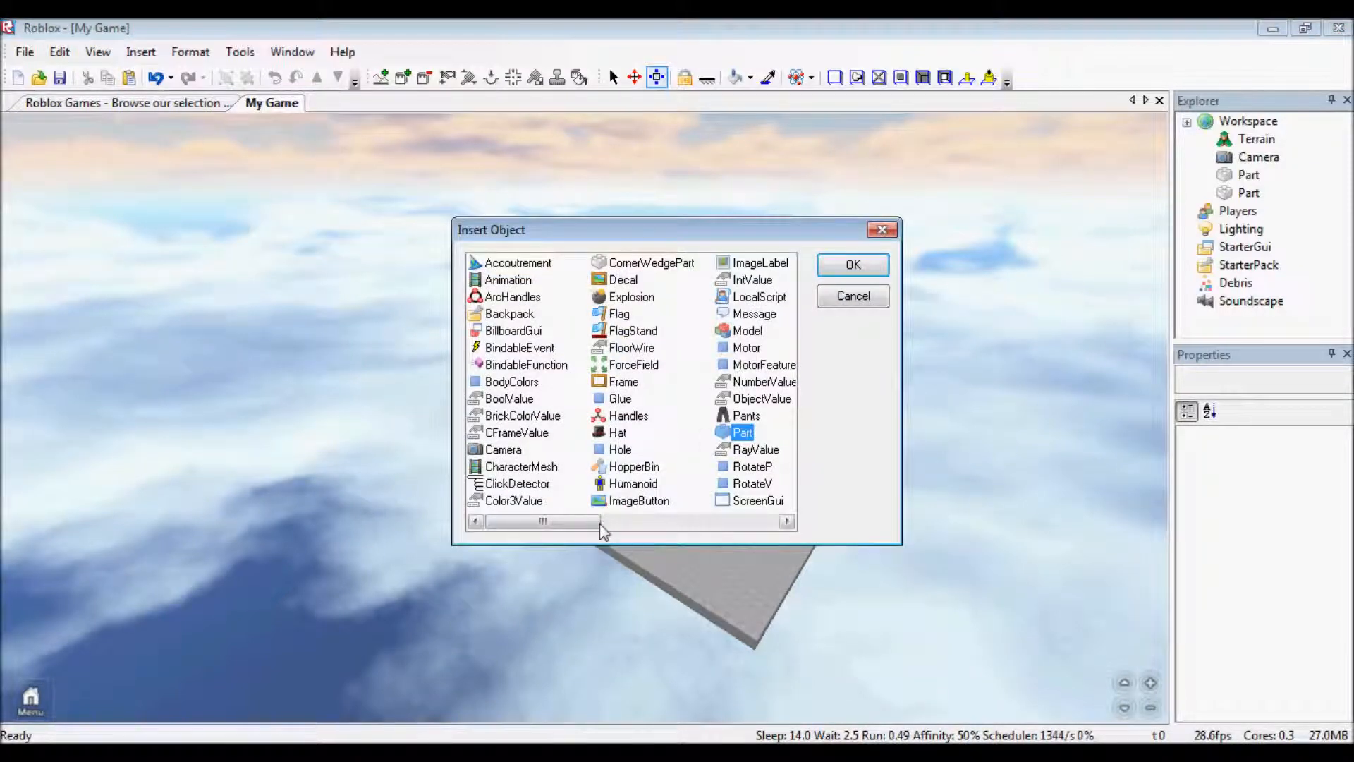
{"action": "mouse_move", "coordinate": [577, 522]}
{"action": "left_mouse_down"}
{"action": "mouse_move", "coordinate": [685, 522]}
{"action": "mouse_move", "coordinate": [561, 520]}
{"action": "left_mouse_up"}
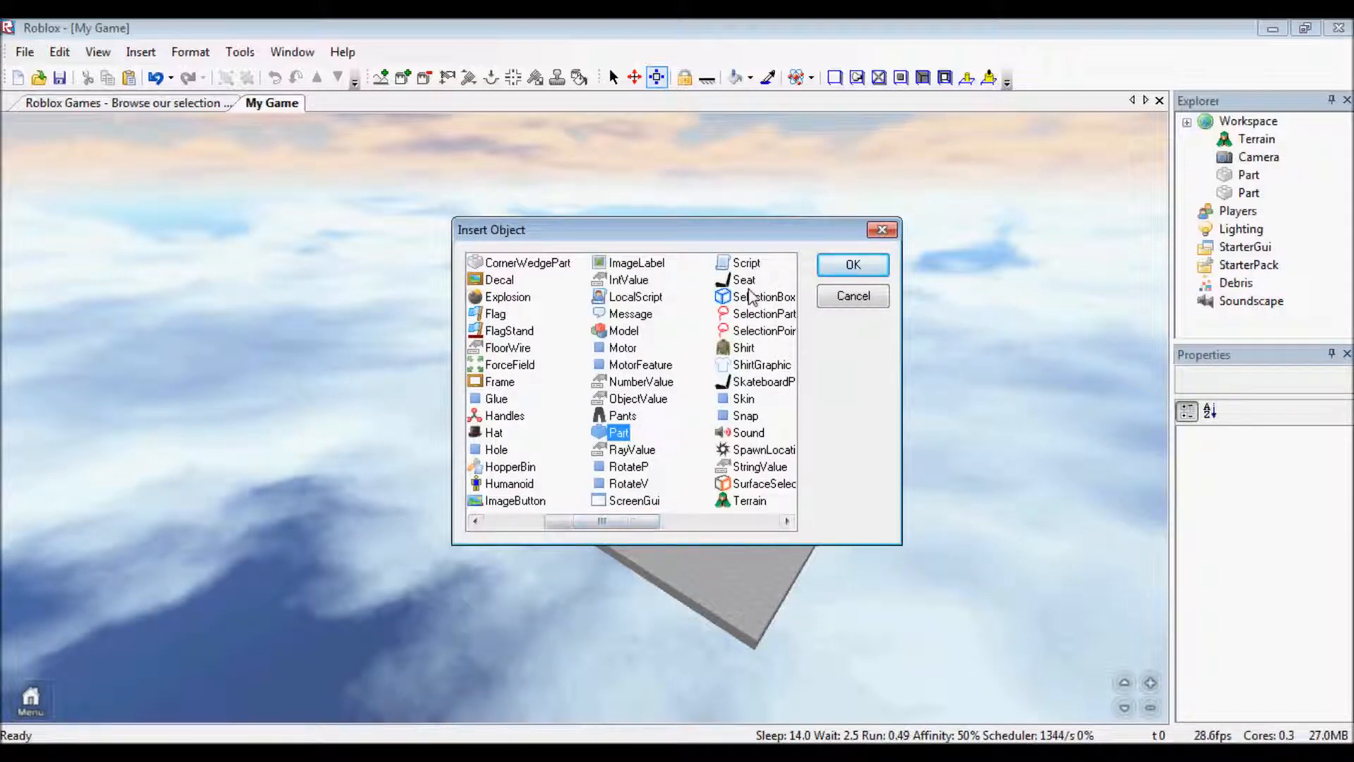
{"action": "double_click", "coordinate": [741, 264]}
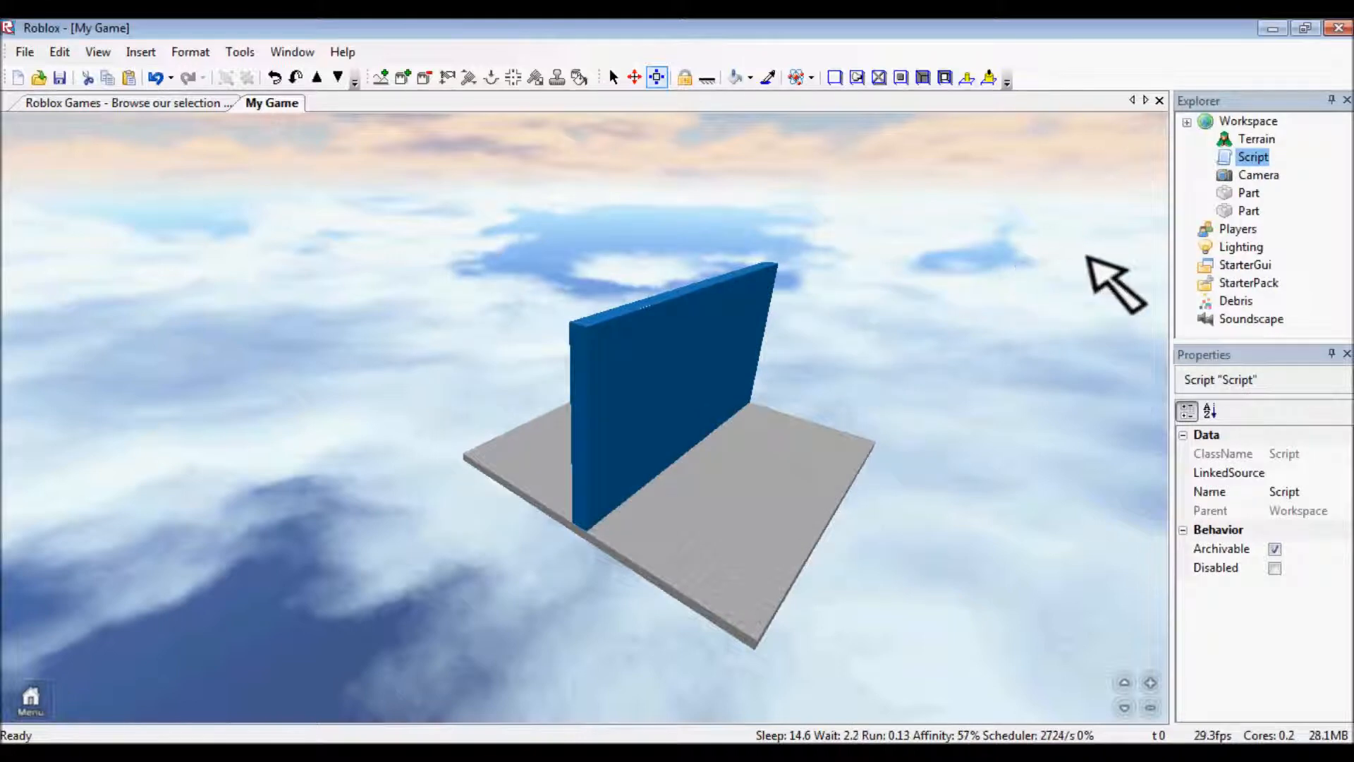
- Open the new script to view its default code, and return to the My Game view
{"action": "double_click", "coordinate": [1254, 157]}
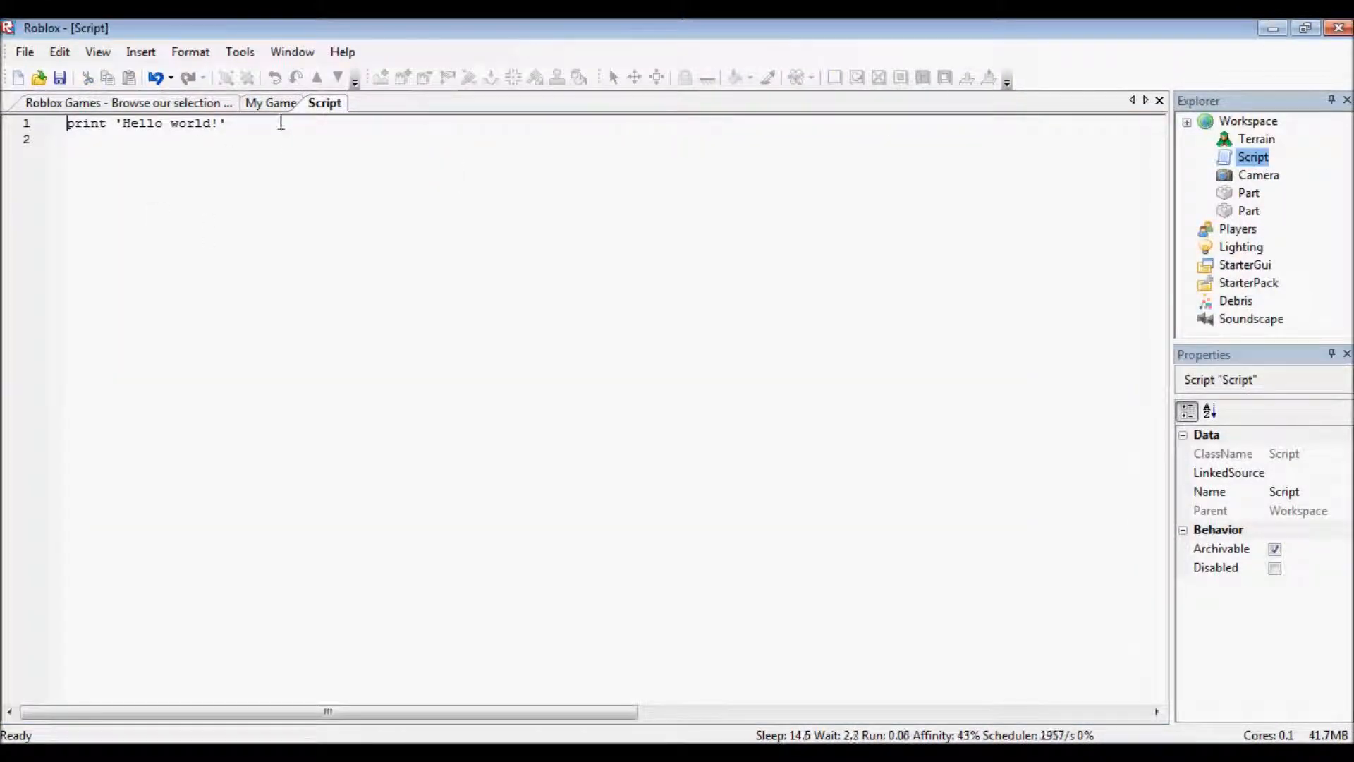
{"action": "left_click", "coordinate": [211, 144]}
{"action": "left_click", "coordinate": [277, 103]}
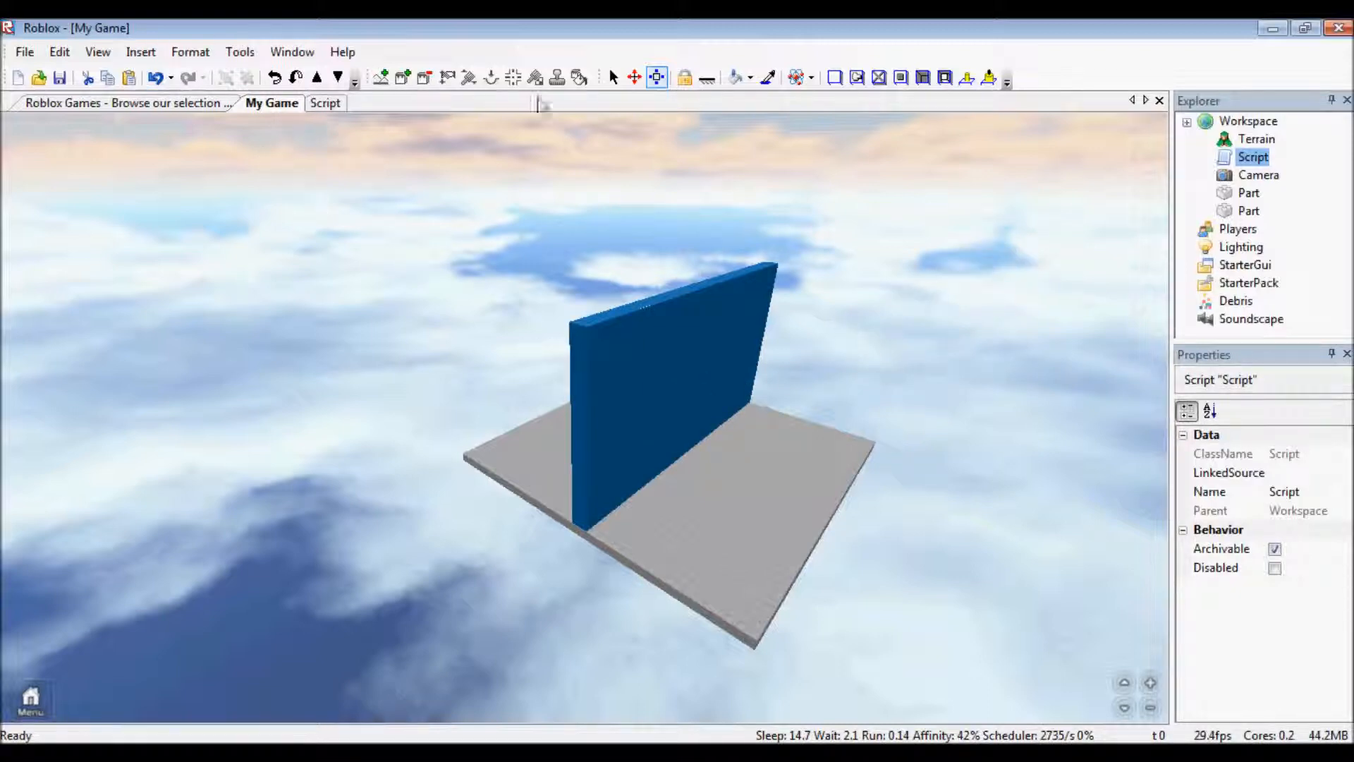
- Lock the blue wall and the grey base with the Lock tool, and test whether they can still be selected
{"action": "left_click", "coordinate": [684, 77]}
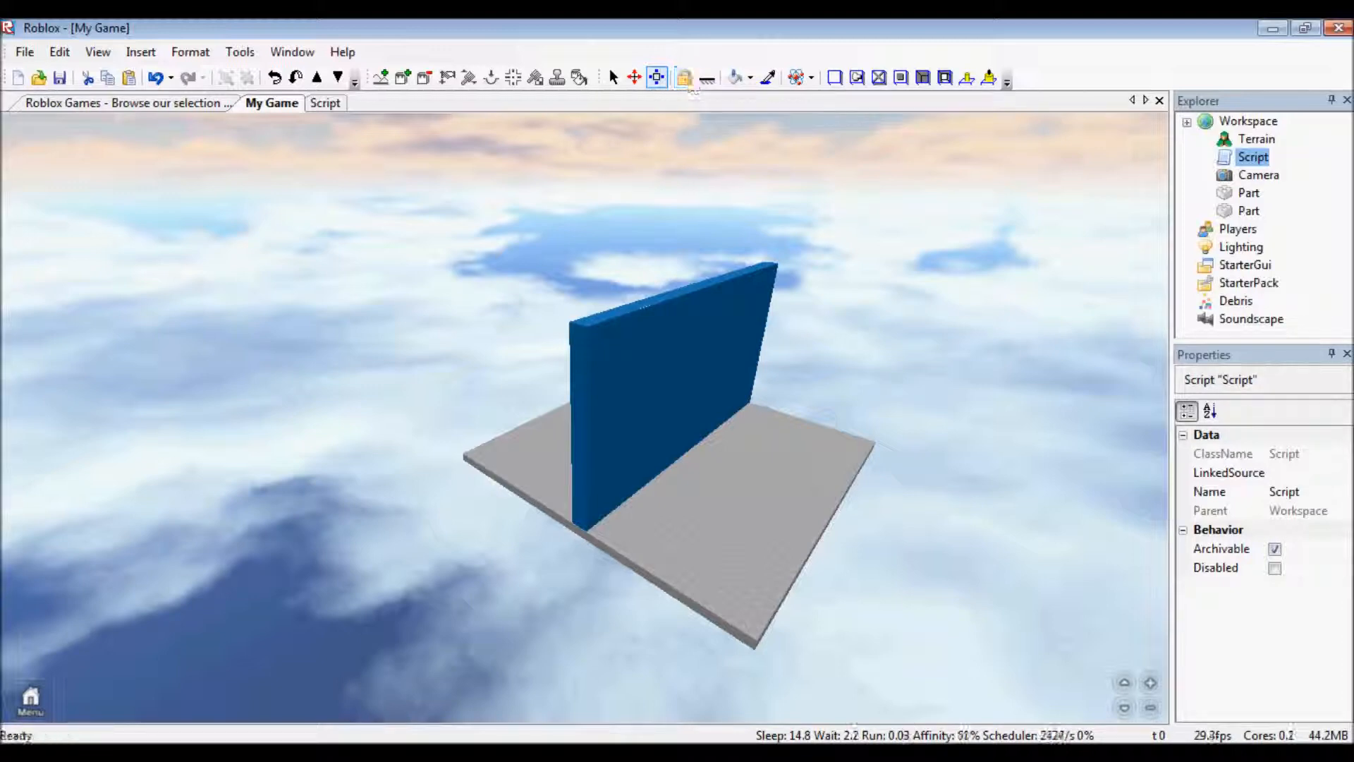
{"action": "left_click", "coordinate": [694, 349]}
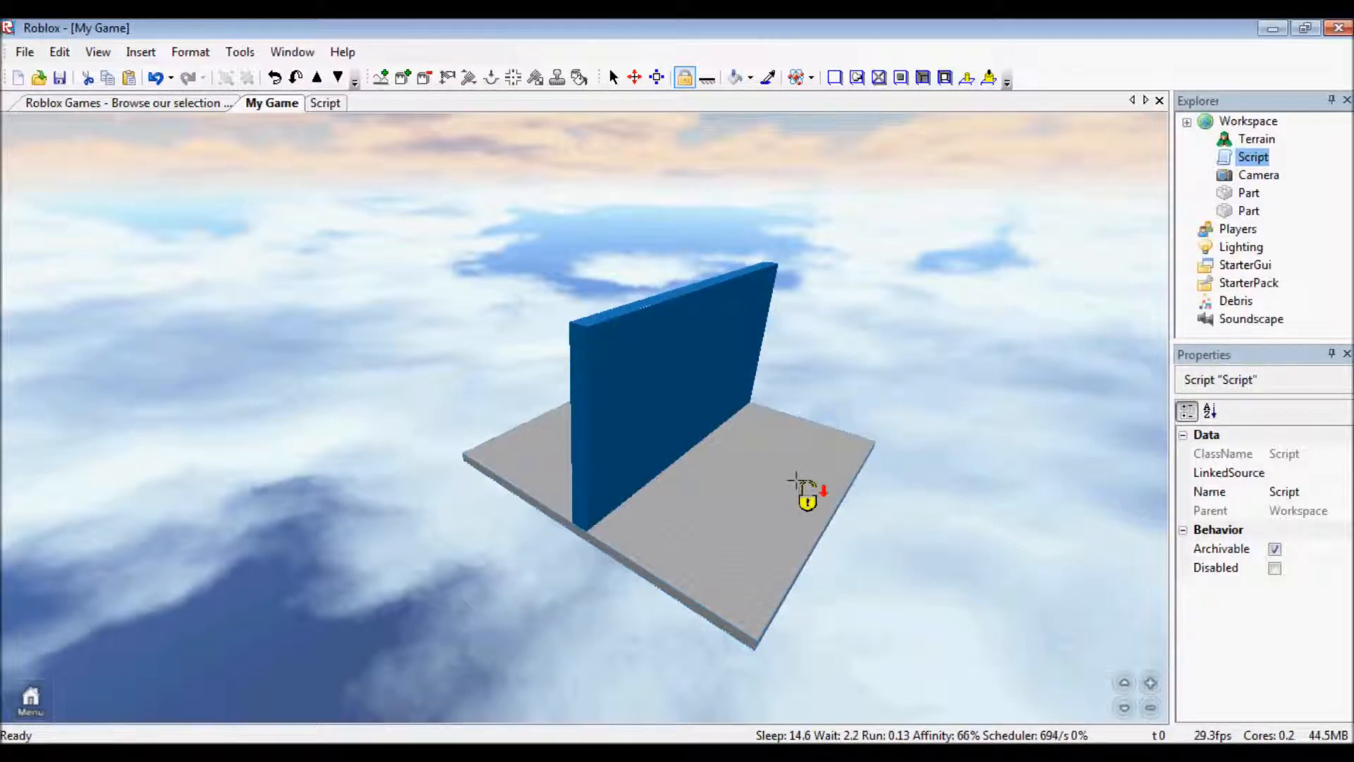
{"action": "left_click", "coordinate": [612, 77]}
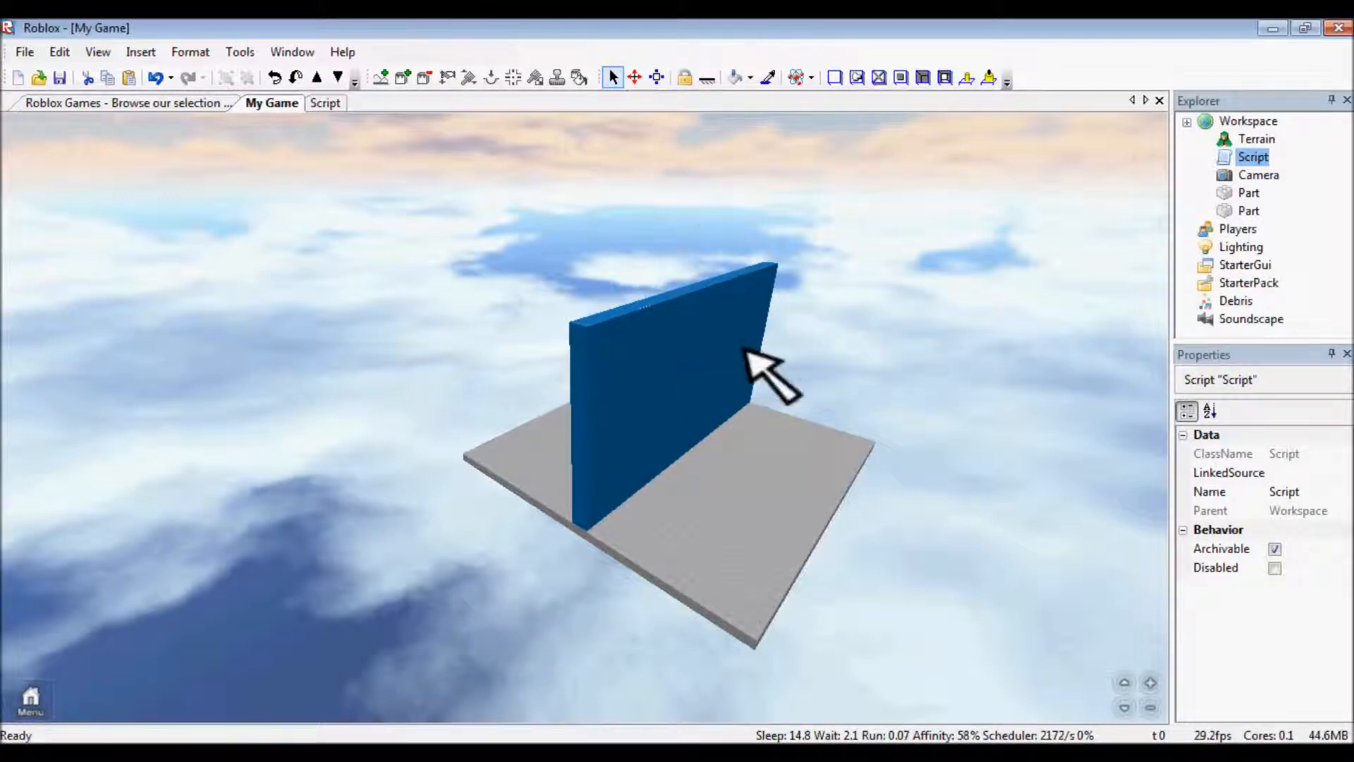
{"action": "left_click", "coordinate": [776, 547]}
{"action": "left_click", "coordinate": [683, 390]}
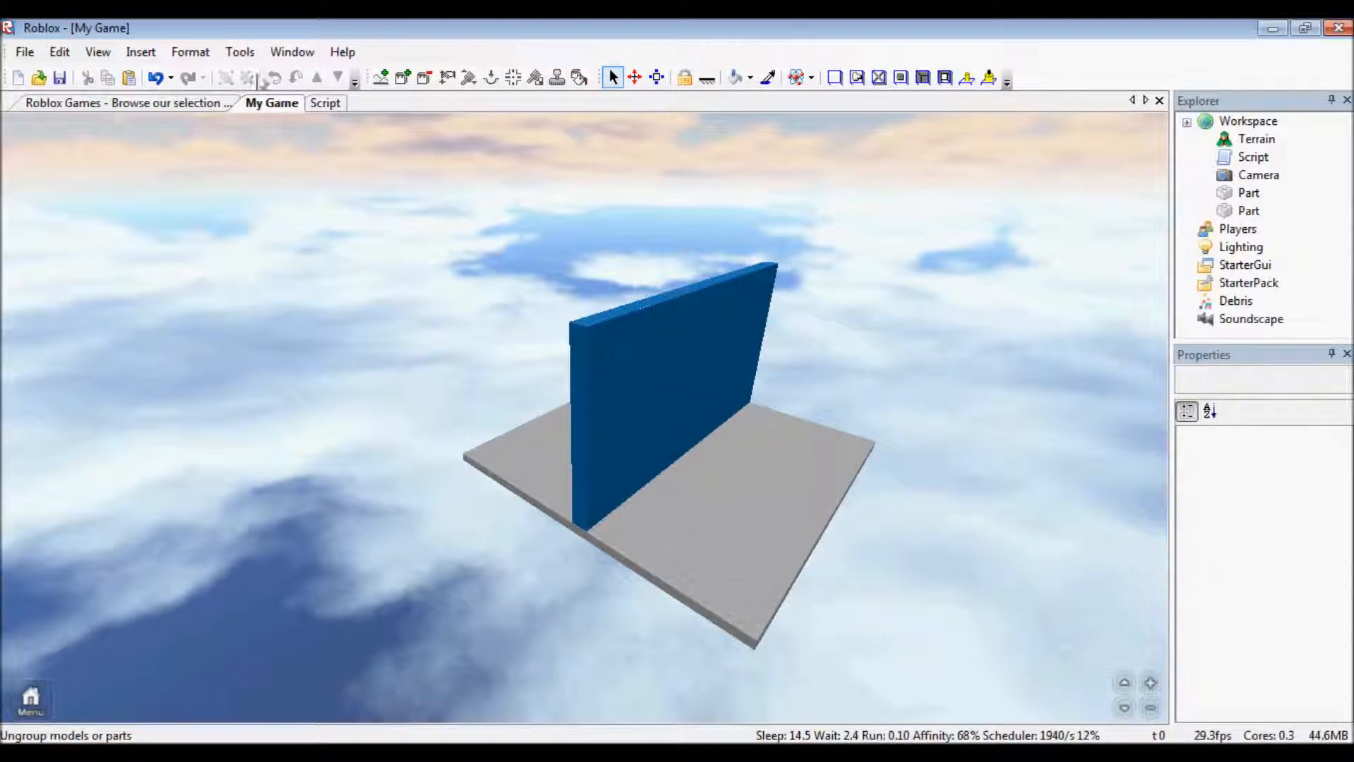
{"action": "left_click", "coordinate": [684, 77]}
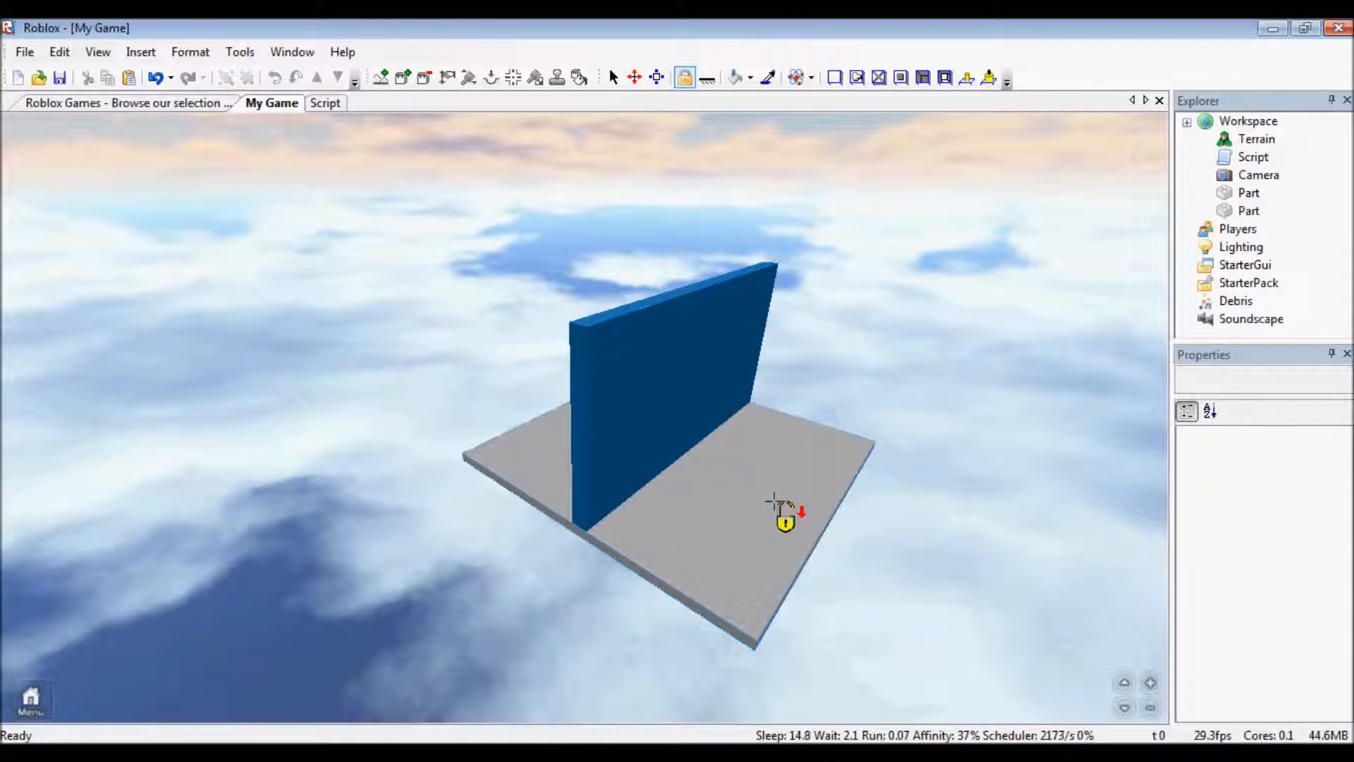
{"action": "left_click", "coordinate": [613, 78]}
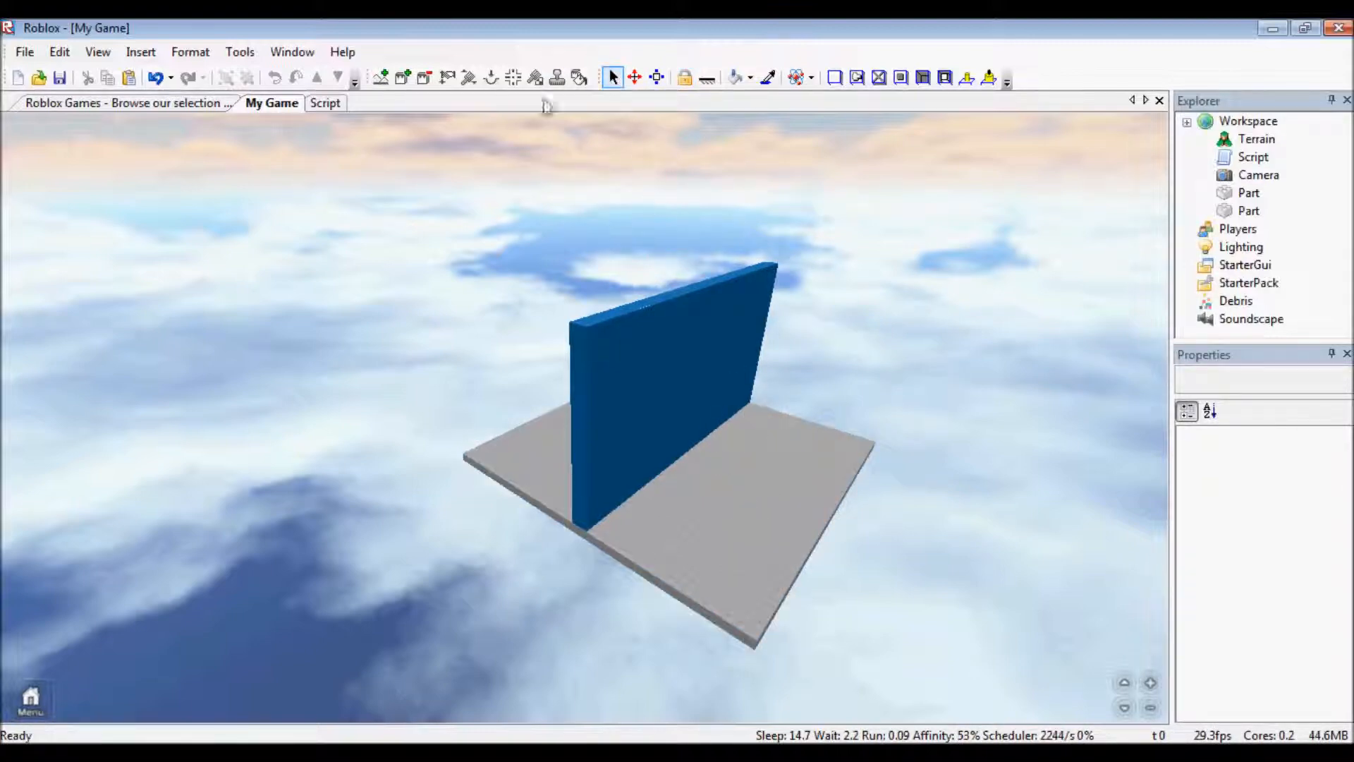
- Select the locked grey base through the part list and examine its Behavior properties, including Locked
{"action": "left_click", "coordinate": [684, 78]}
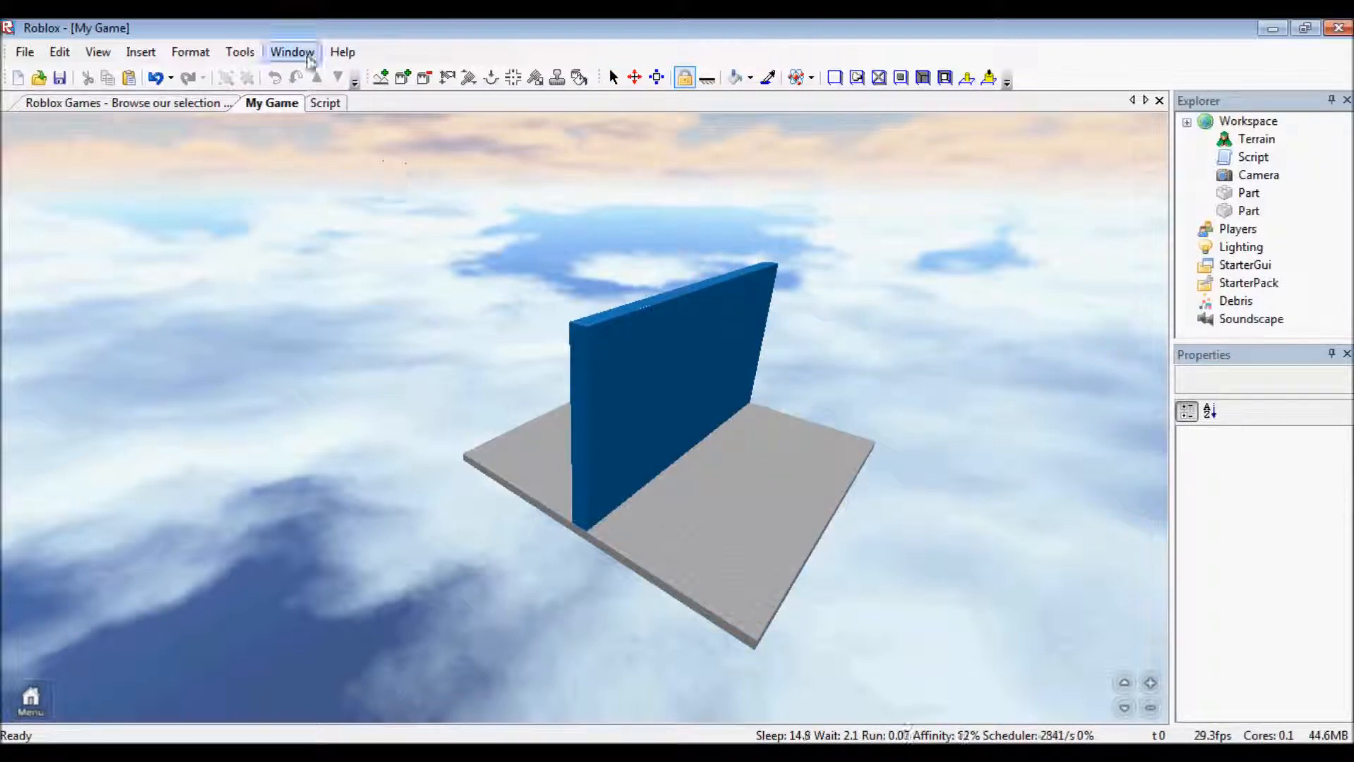
{"action": "left_click", "coordinate": [613, 77]}
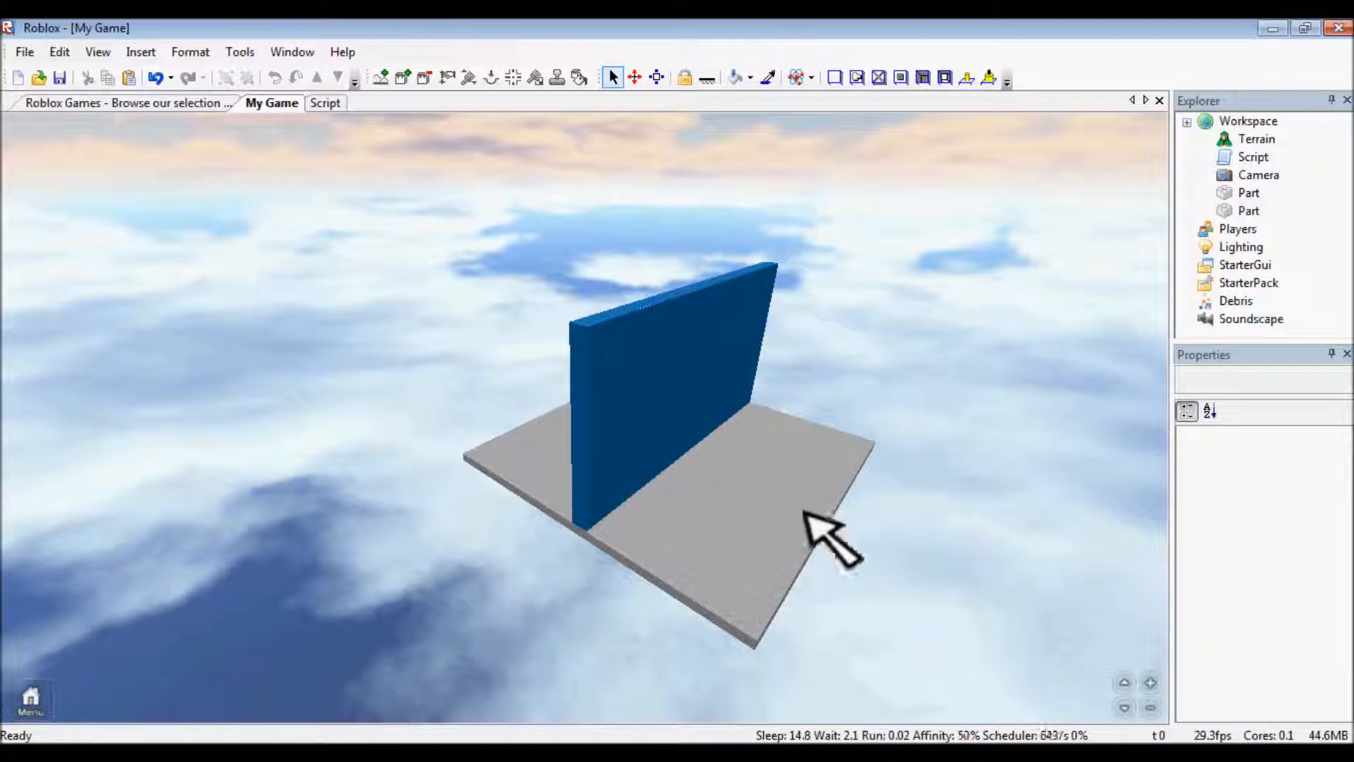
{"action": "left_click", "coordinate": [1248, 211]}
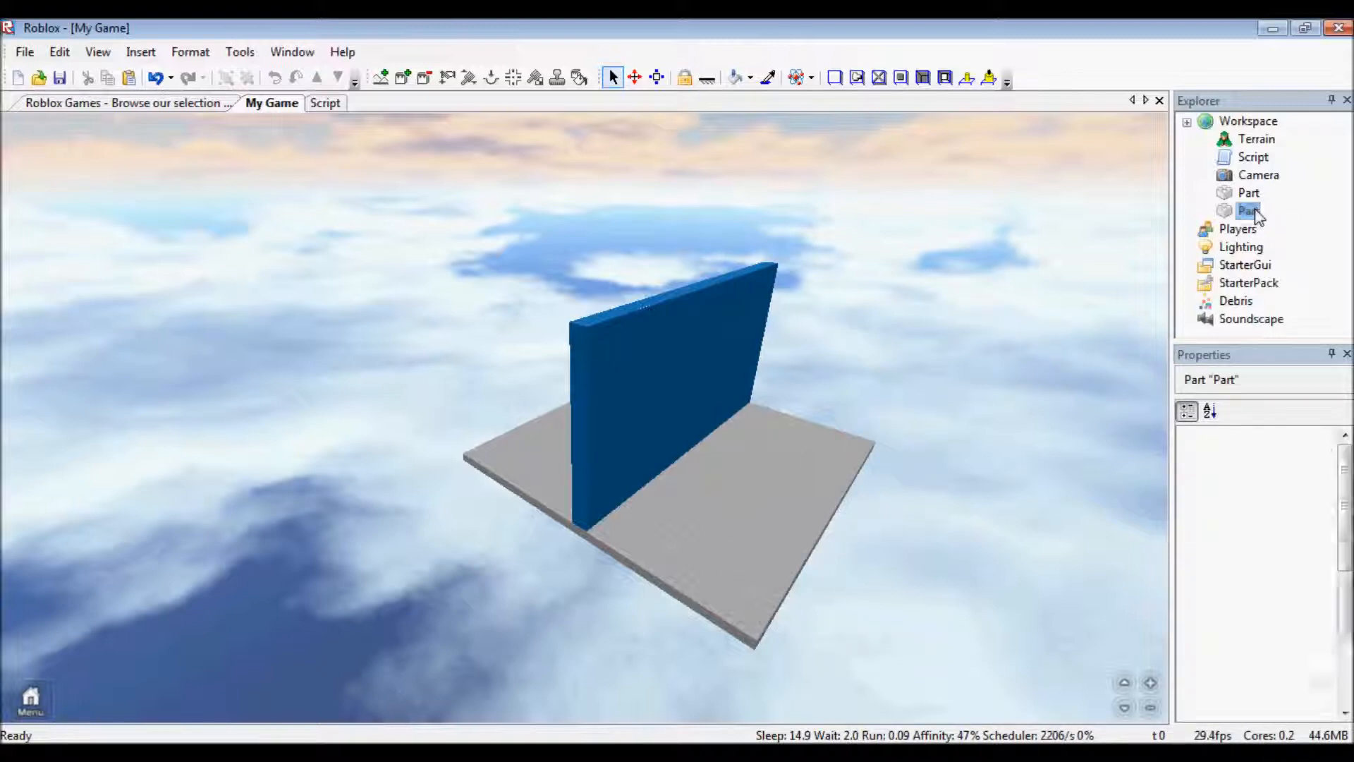
{"action": "left_click", "coordinate": [1247, 193]}
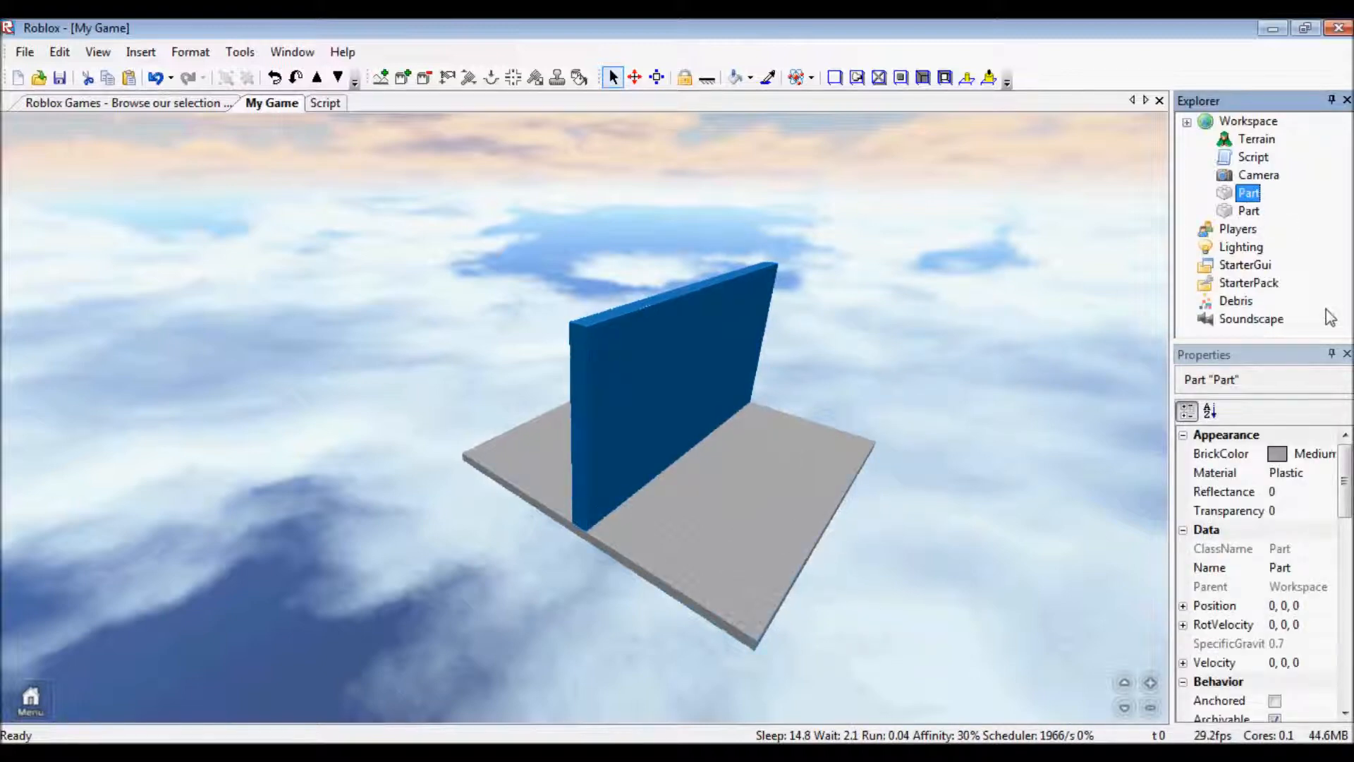
{"action": "scroll", "coordinate": [1262, 578], "scroll_direction": "down", "scroll_amount": 3}
{"action": "scroll", "coordinate": [1262, 578], "scroll_direction": "down", "scroll_amount": 5}
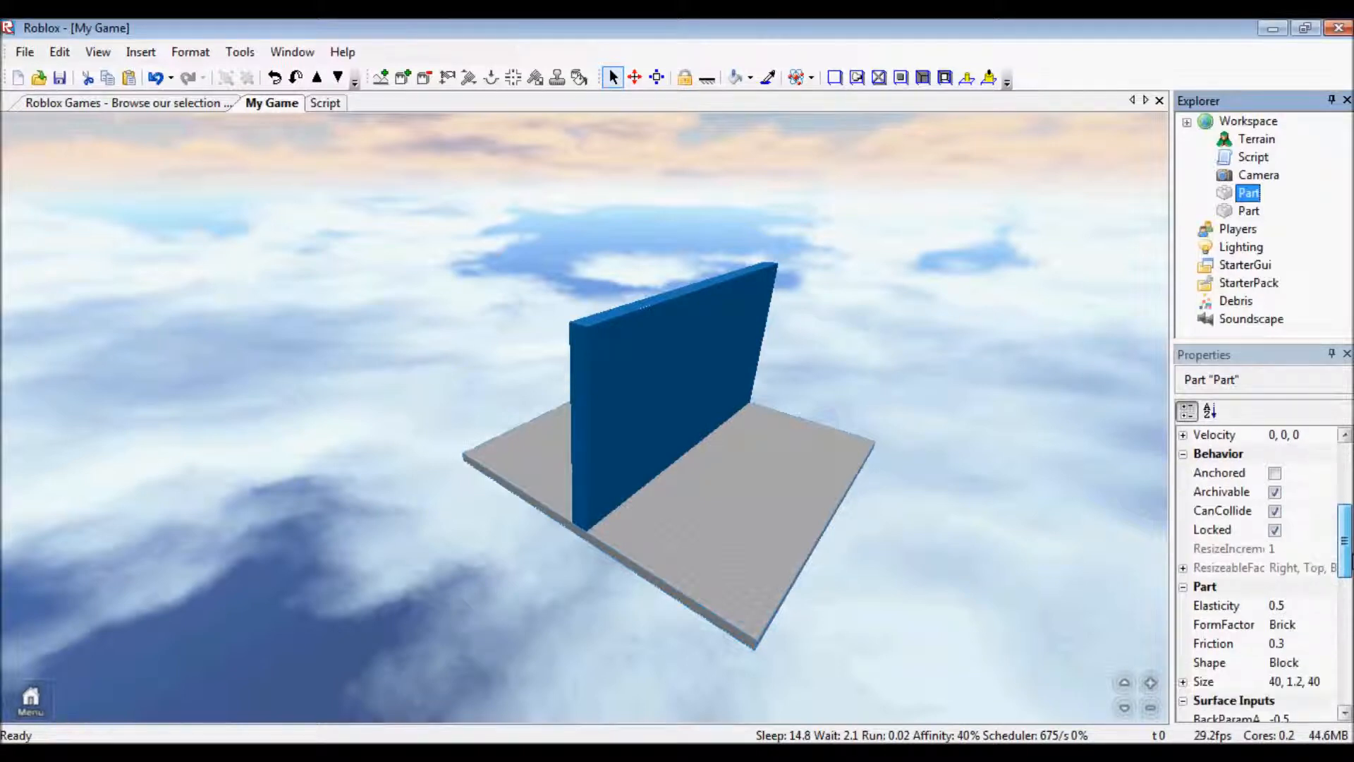
{"action": "scroll", "coordinate": [1262, 578], "scroll_direction": "up", "scroll_amount": 4}
{"action": "scroll", "coordinate": [1262, 578], "scroll_direction": "up", "scroll_amount": 1}
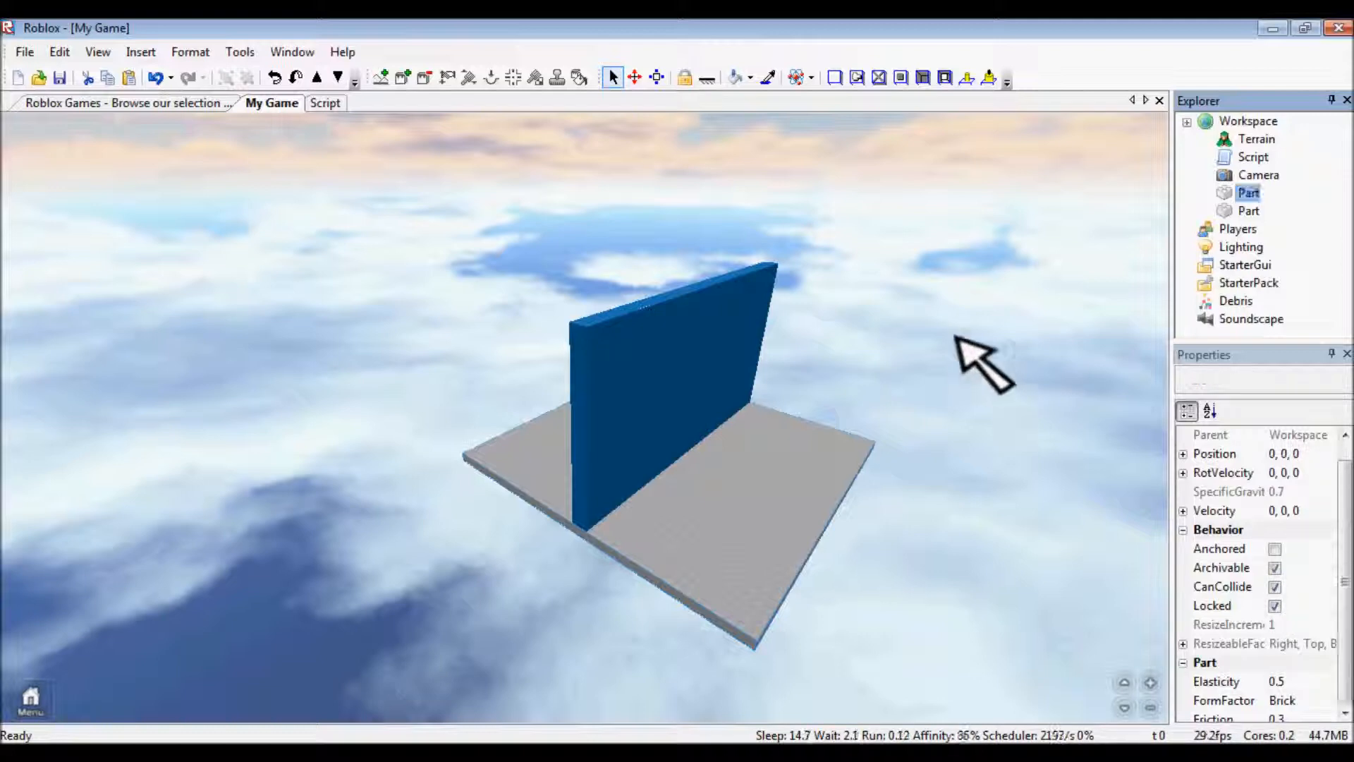
- Deselect the base and inspect the wall and base from different angles and zoom distances
{"action": "left_click", "coordinate": [983, 356]}
{"action": "left_click_drag", "start_coordinate": [863, 324], "coordinate": [902, 345]}
{"action": "left_click_drag", "start_coordinate": [753, 502], "coordinate": [708, 500]}
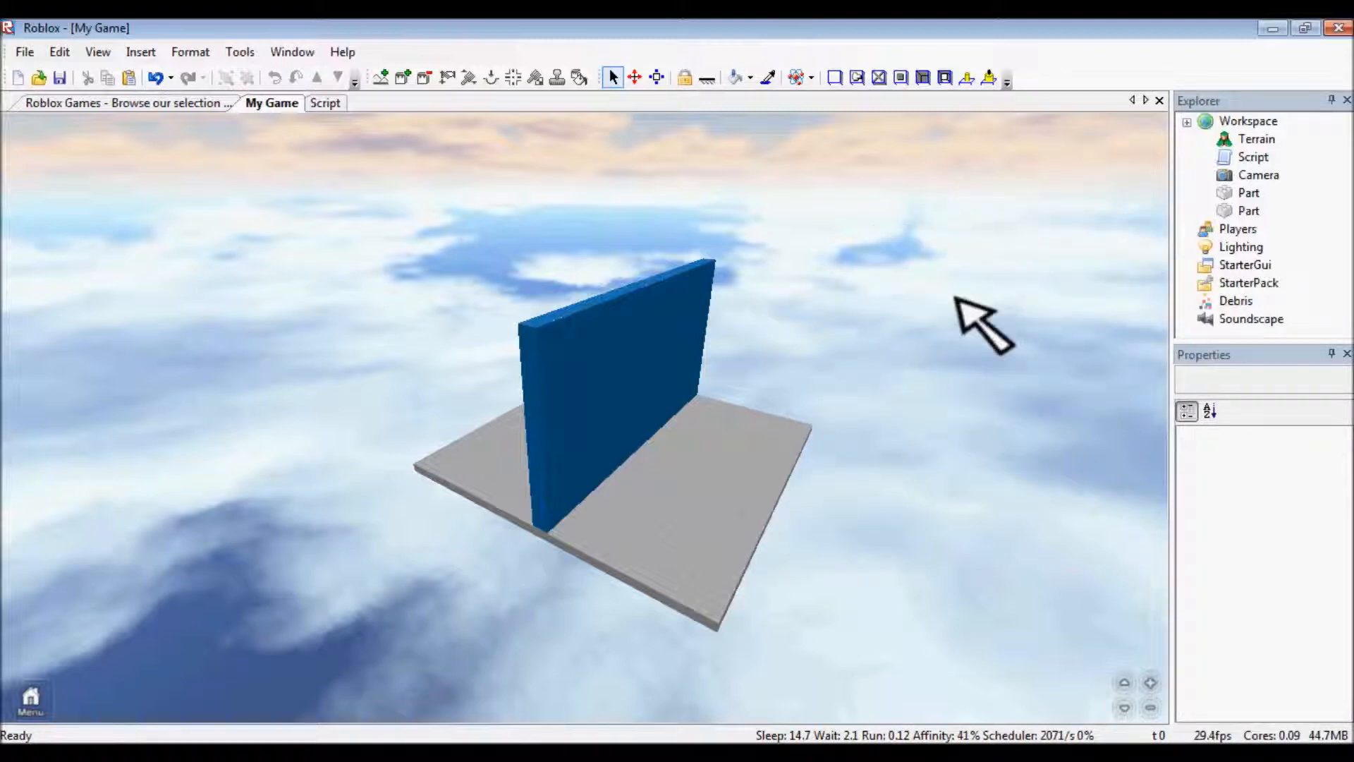
{"action": "scroll", "coordinate": [916, 278], "scroll_direction": "up", "scroll_amount": 5}
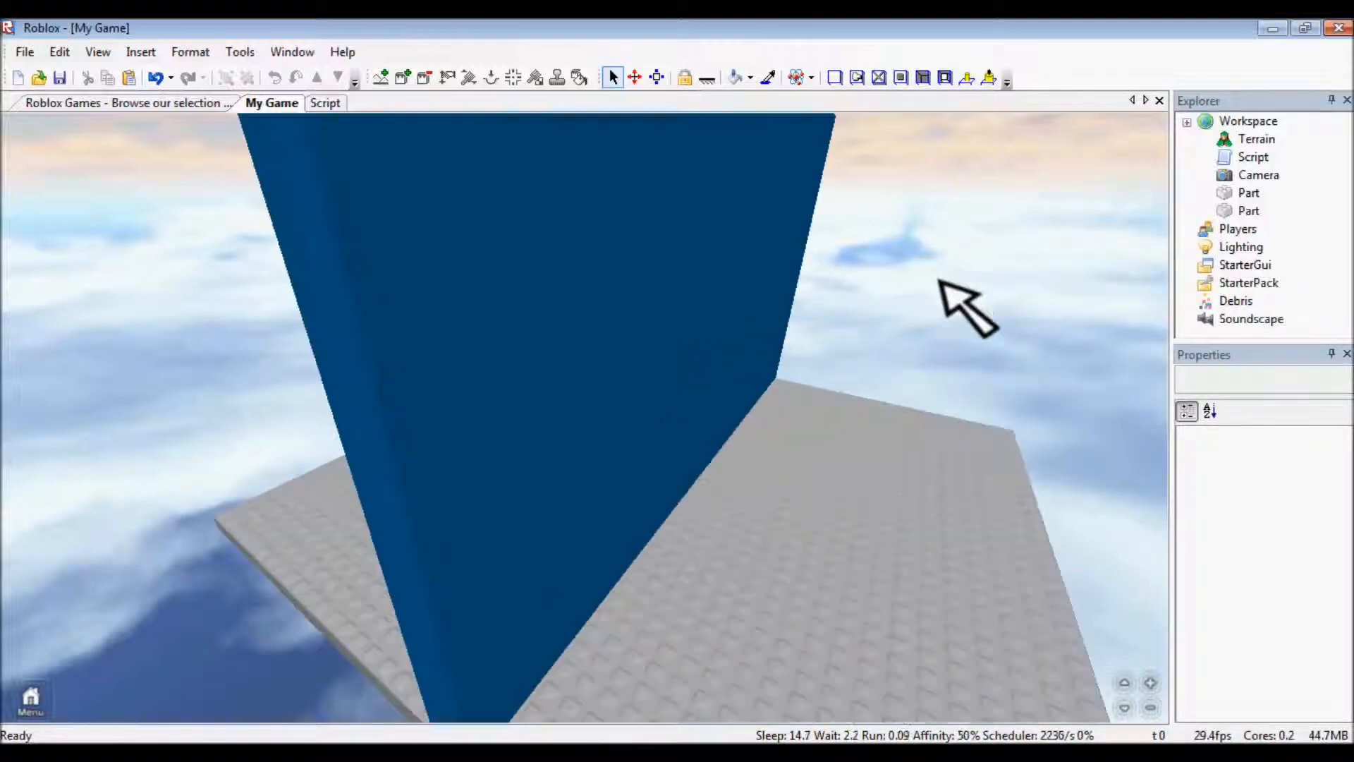
{"action": "scroll", "coordinate": [940, 286], "scroll_direction": "down", "scroll_amount": 10}
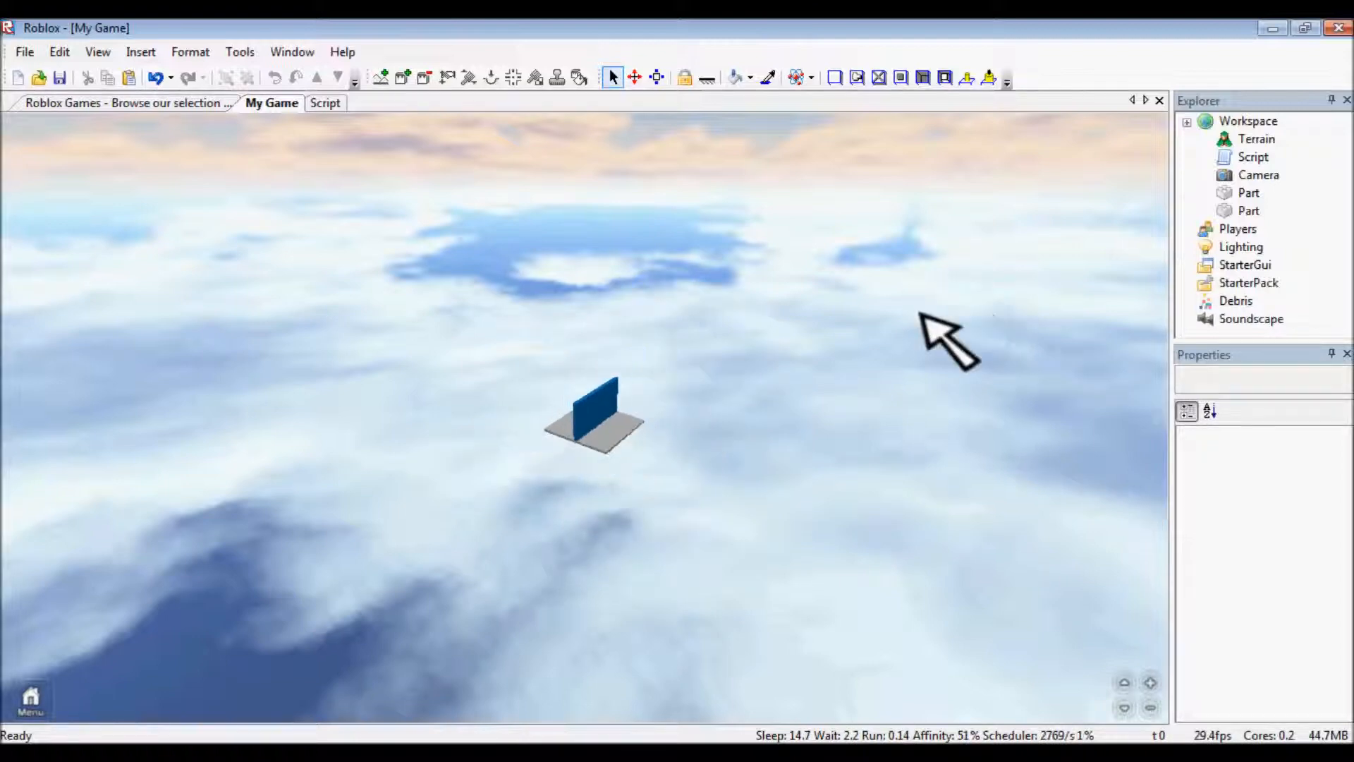
{"action": "scroll", "coordinate": [794, 437], "scroll_direction": "up", "scroll_amount": 6}
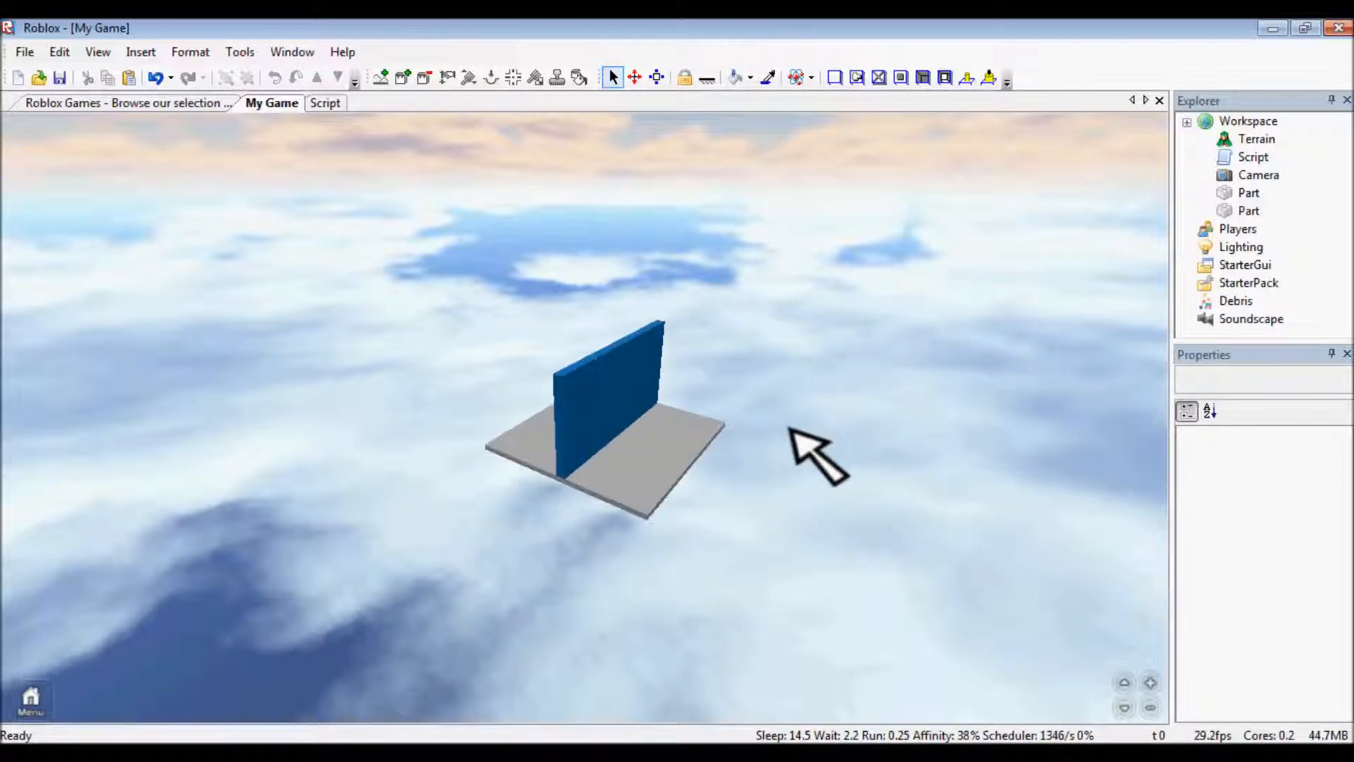
{"action": "scroll", "coordinate": [795, 430], "scroll_direction": "down", "scroll_amount": 4}
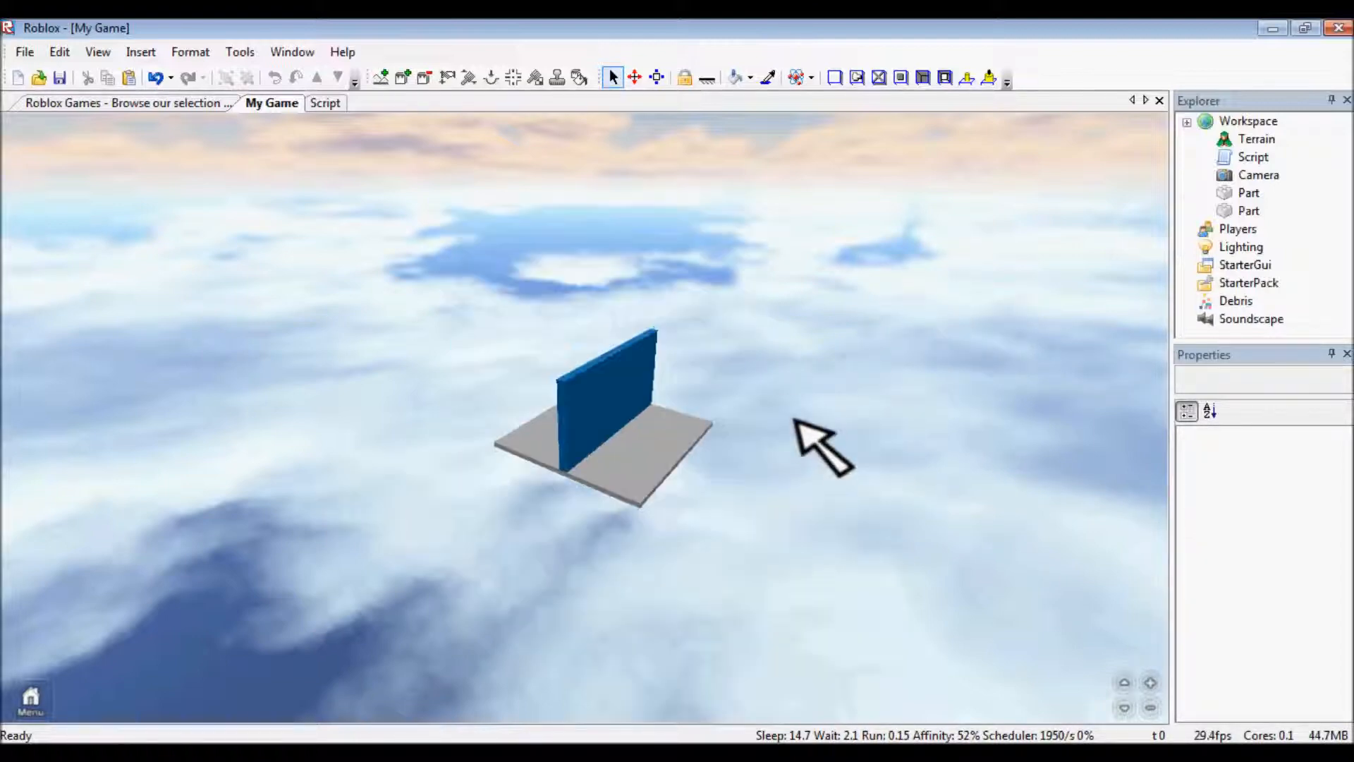
{"action": "scroll", "coordinate": [795, 412], "scroll_direction": "up", "scroll_amount": 6}
{"action": "scroll", "coordinate": [811, 388], "scroll_direction": "down", "scroll_amount": 4}
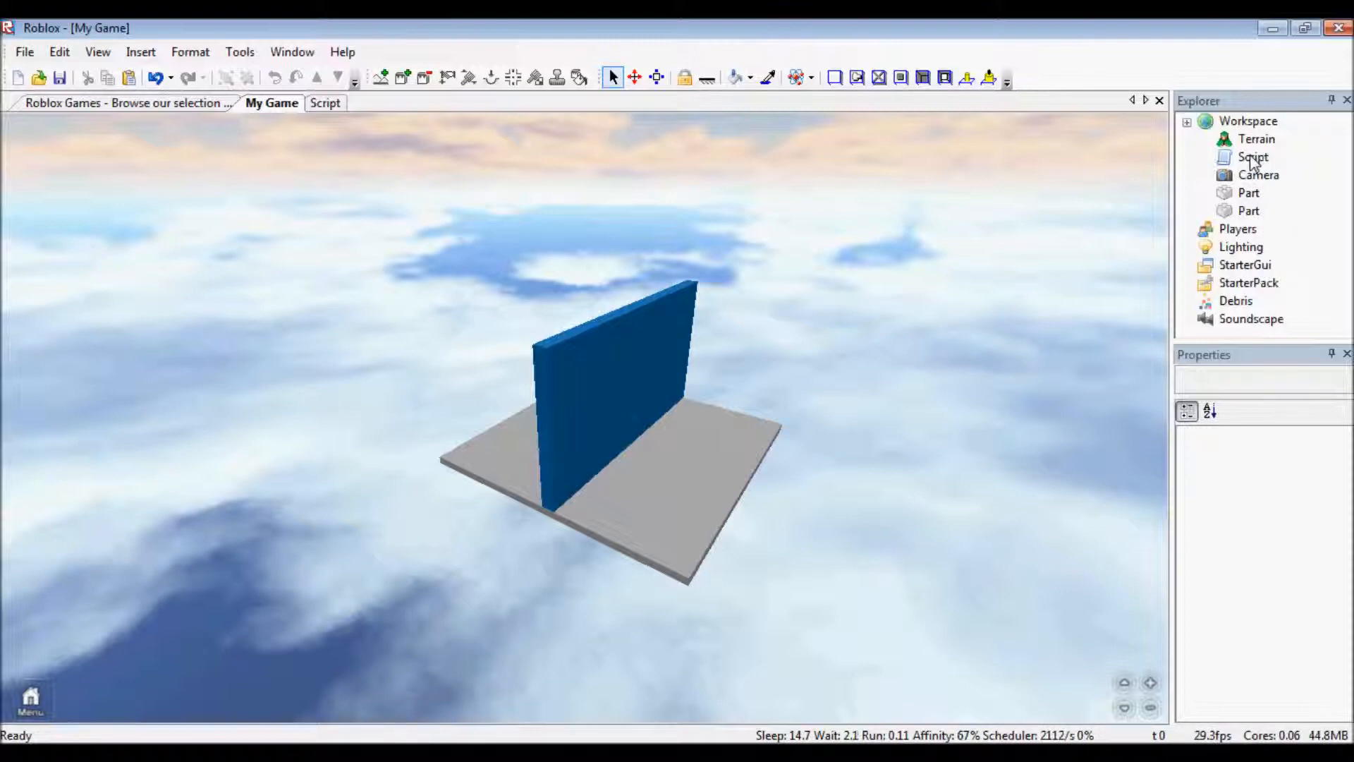
- Set the grey base's Material property to Wood
{"action": "left_click", "coordinate": [1250, 195]}
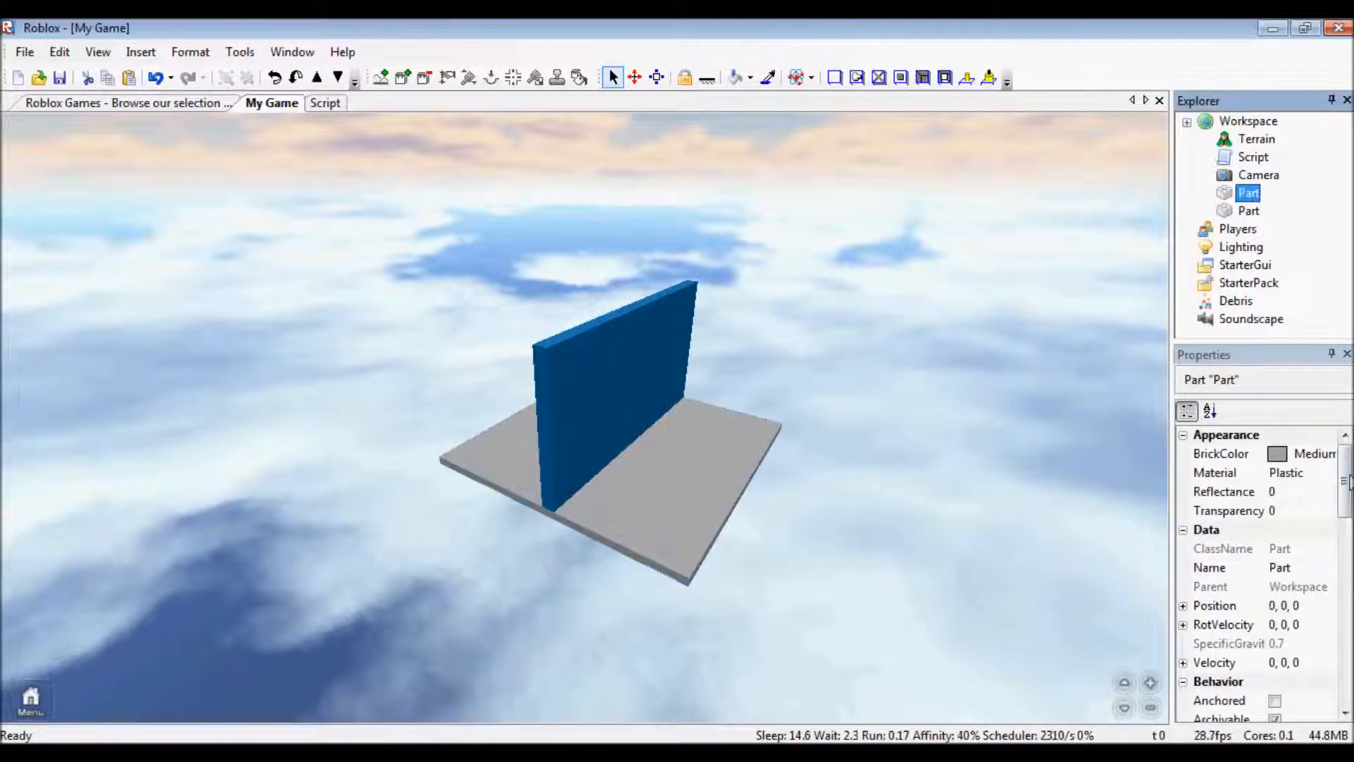
{"action": "left_click", "coordinate": [802, 83]}
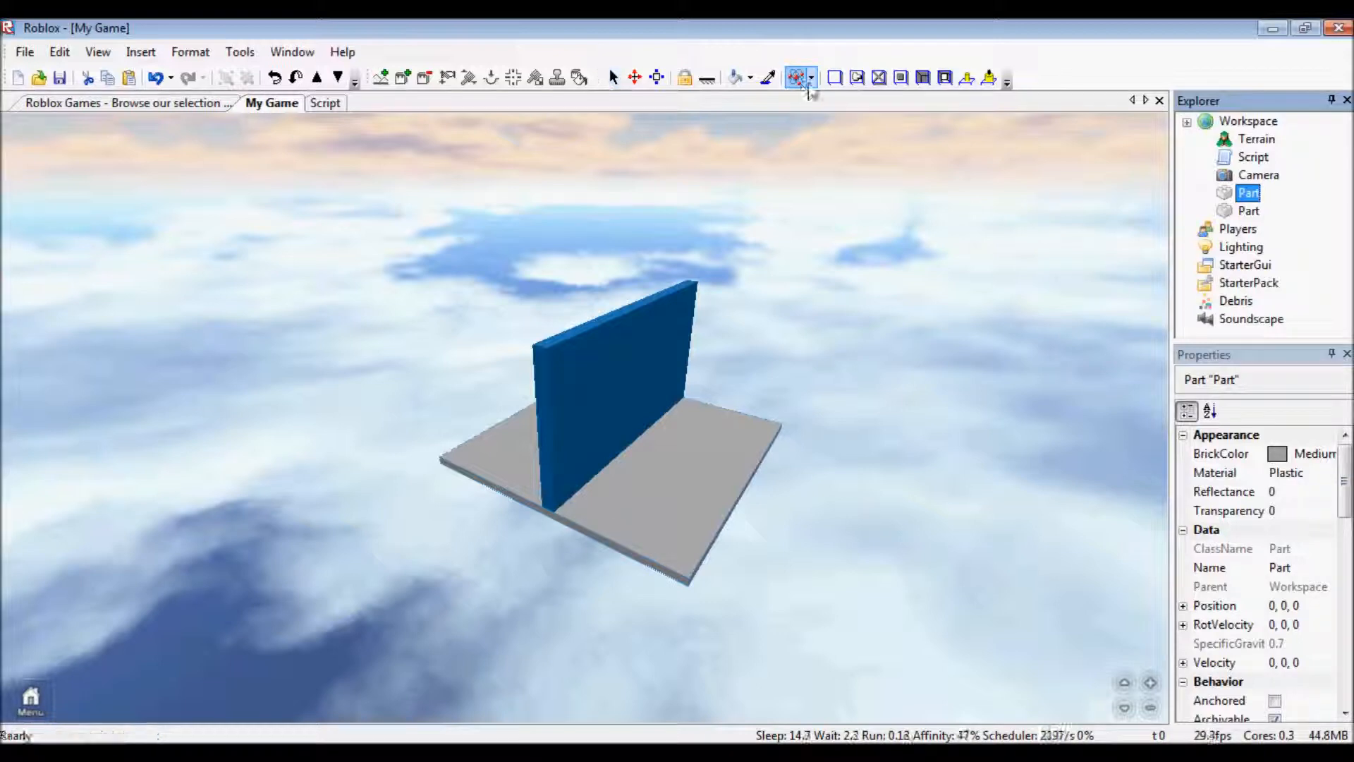
{"action": "left_click", "coordinate": [811, 80]}
{"action": "left_click", "coordinate": [967, 126]}
{"action": "left_click", "coordinate": [697, 366]}
{"action": "left_click", "coordinate": [1320, 473]}
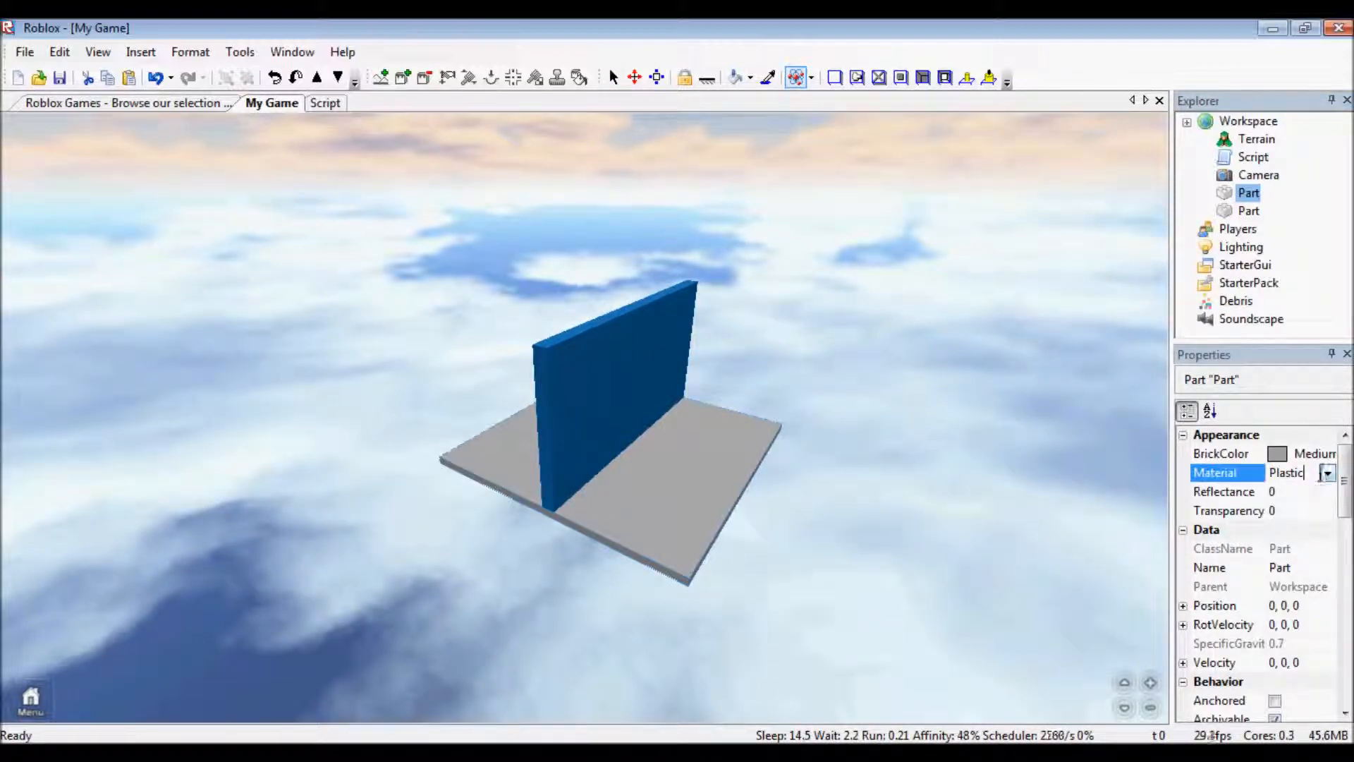
{"action": "left_click", "coordinate": [1326, 473]}
{"action": "left_click", "coordinate": [1281, 512]}
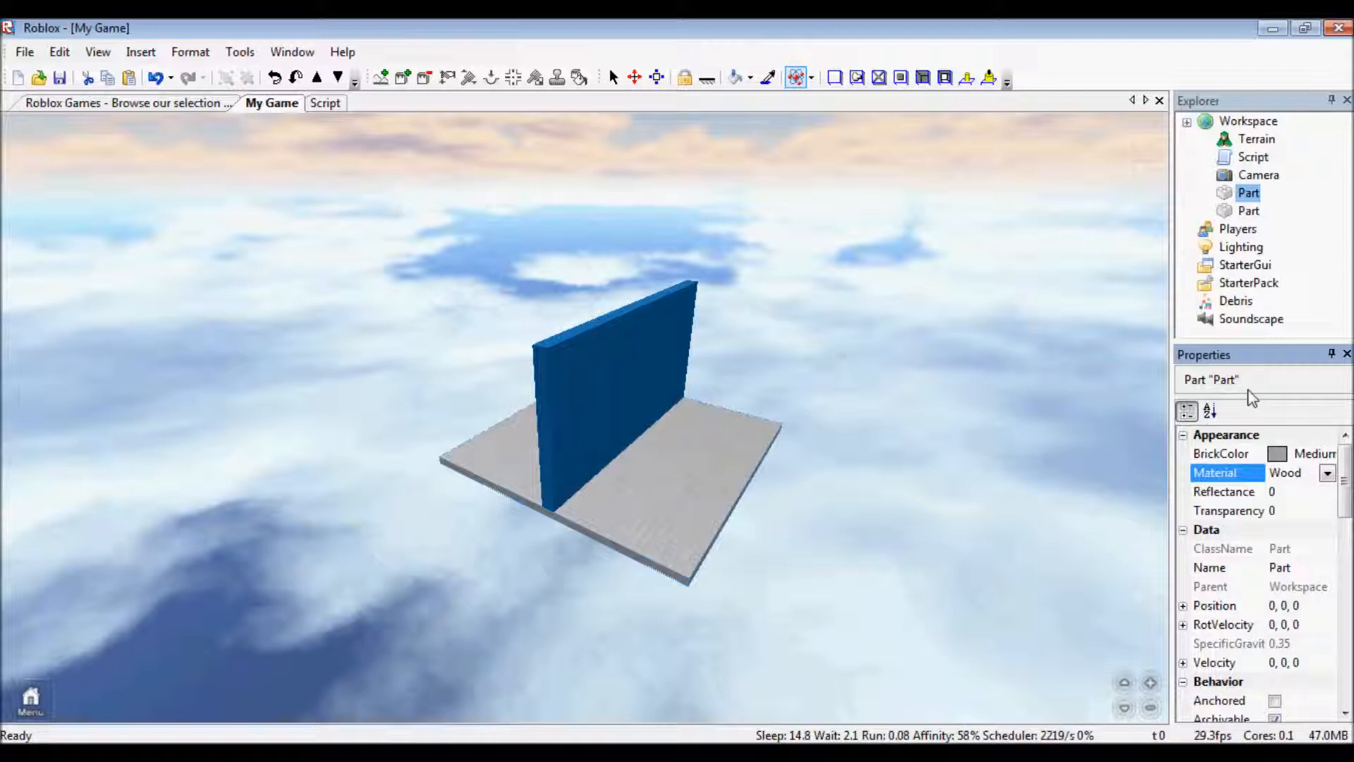
- Select the blue wall and turn on its Anchored property
{"action": "left_click_drag", "start_coordinate": [1348, 515], "coordinate": [1349, 531]}
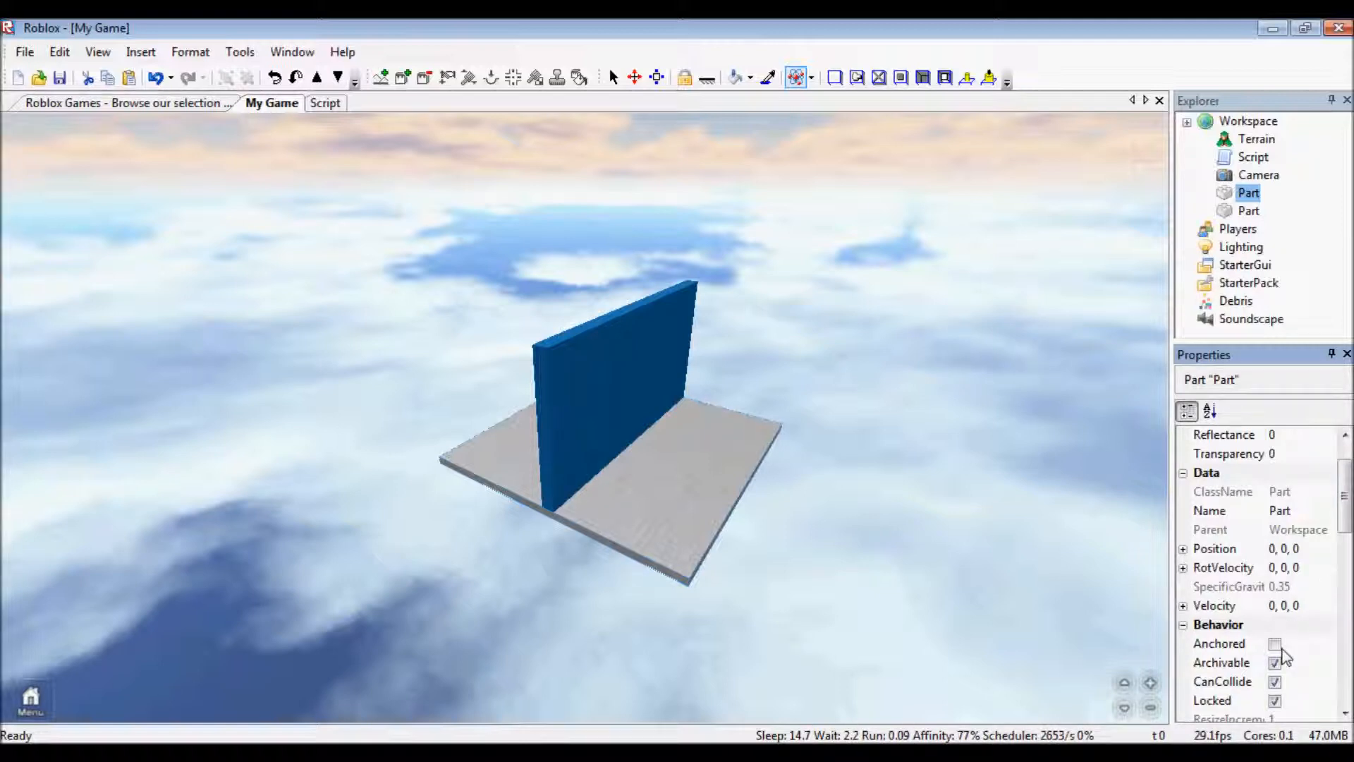
{"action": "left_click", "coordinate": [1245, 212]}
{"action": "left_click", "coordinate": [1274, 644]}
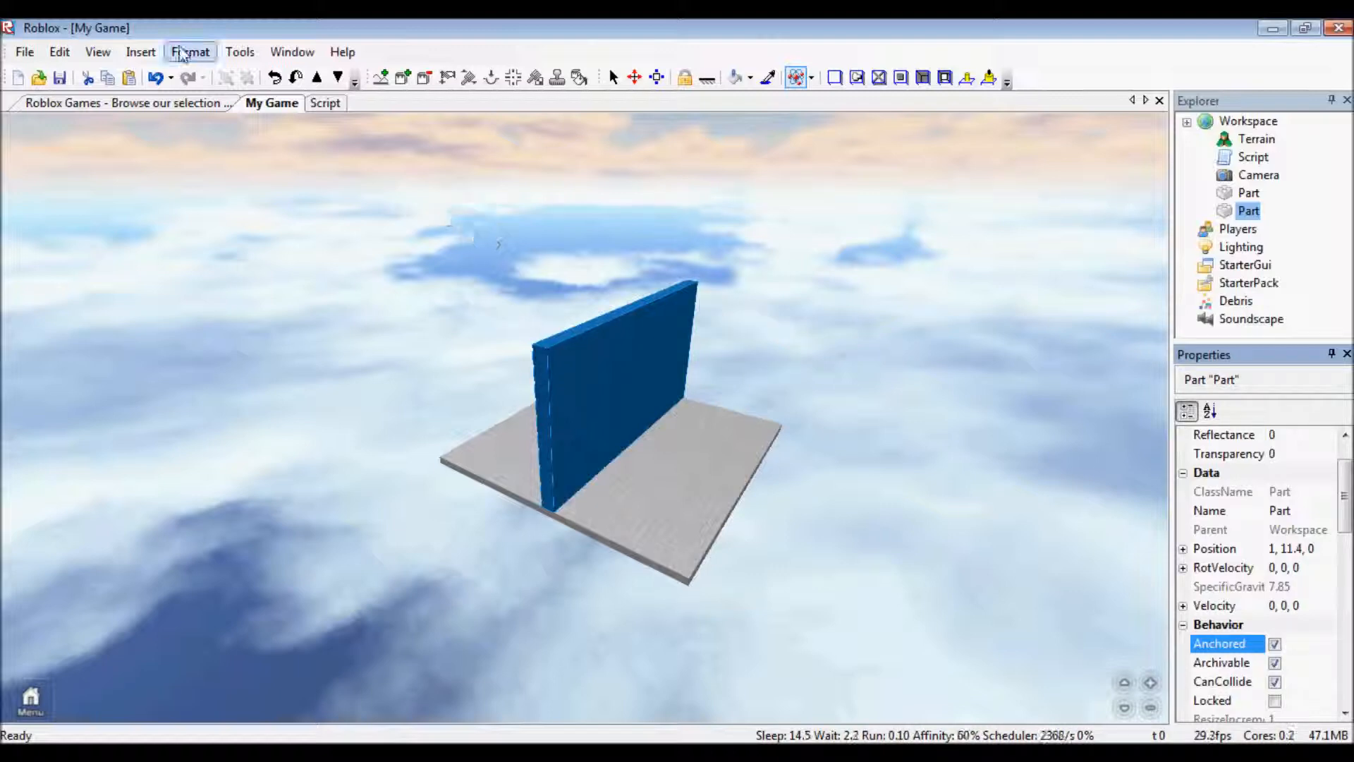
- Sample the blue wall's colour with the Dropper tool
{"action": "left_click", "coordinate": [635, 77]}
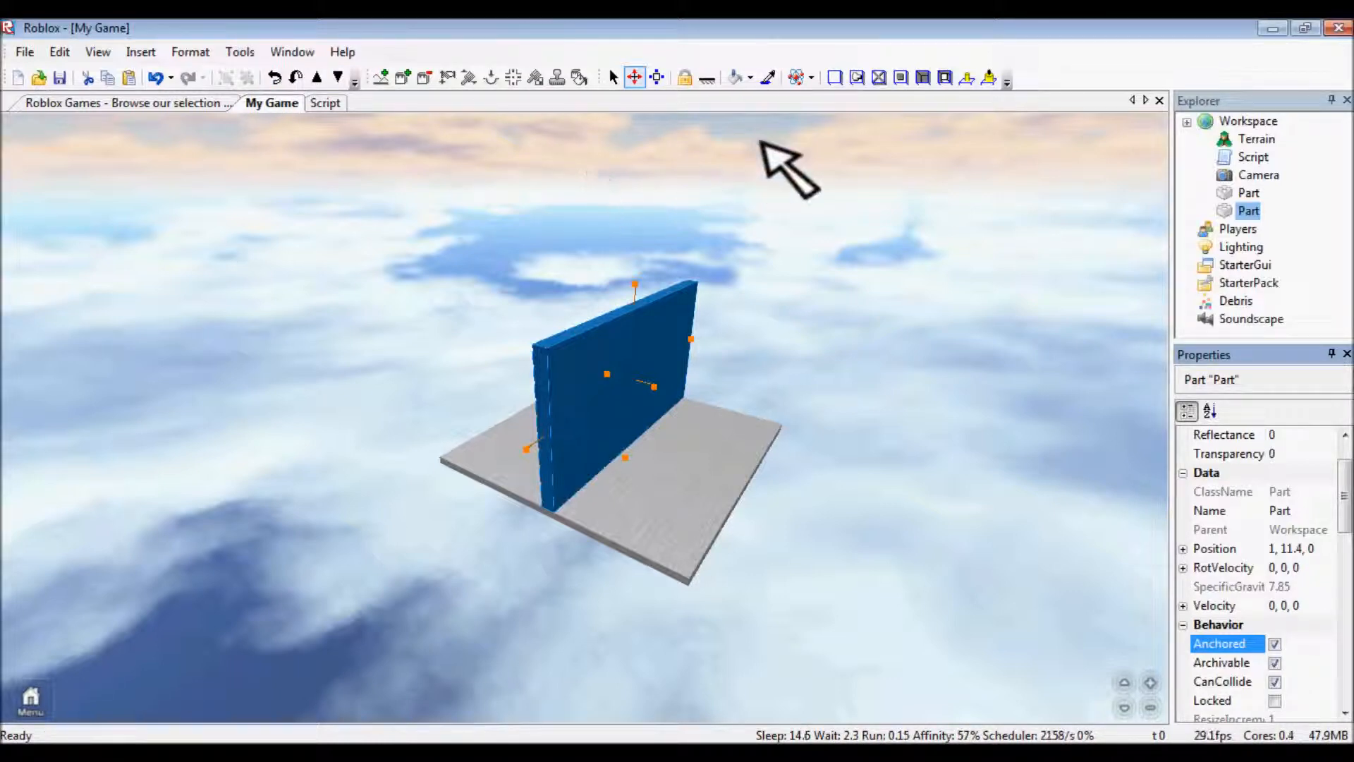
{"action": "left_click", "coordinate": [773, 83]}
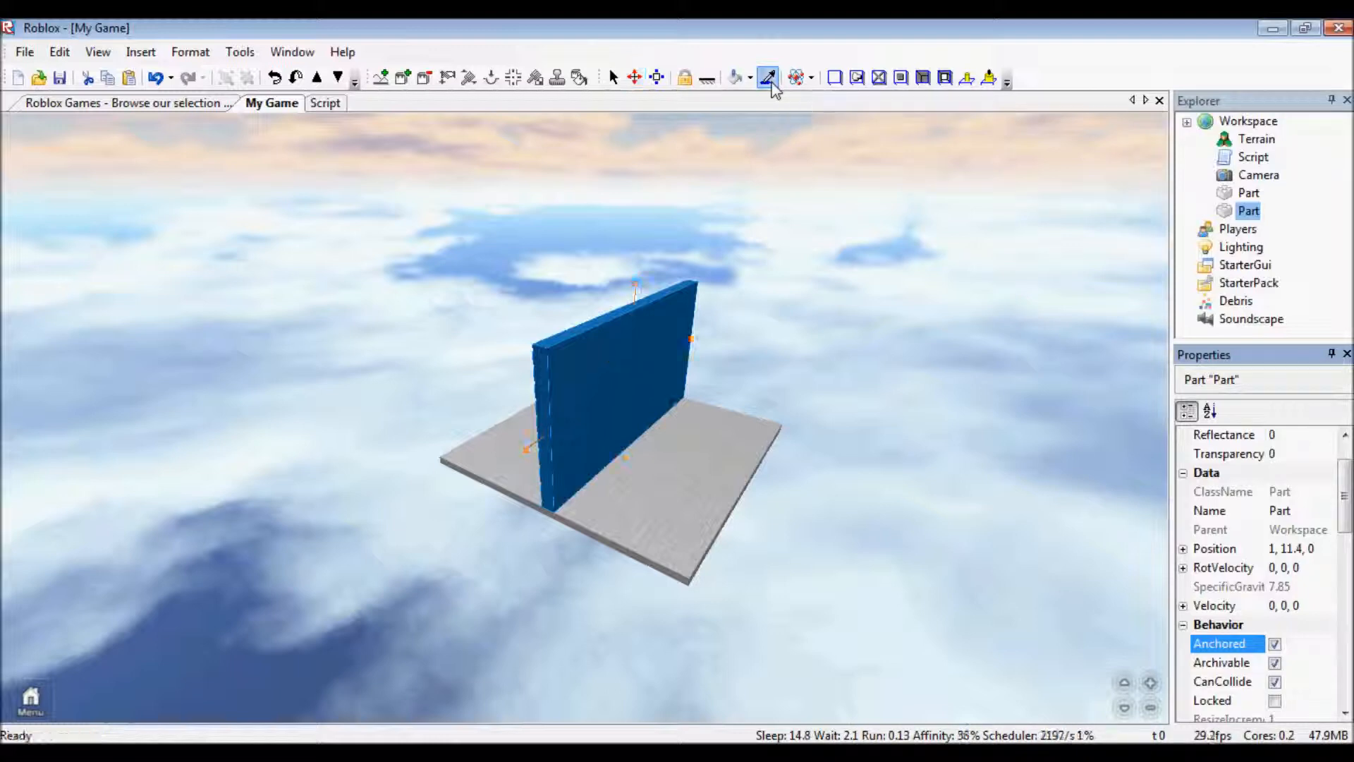
{"action": "left_click", "coordinate": [611, 381]}
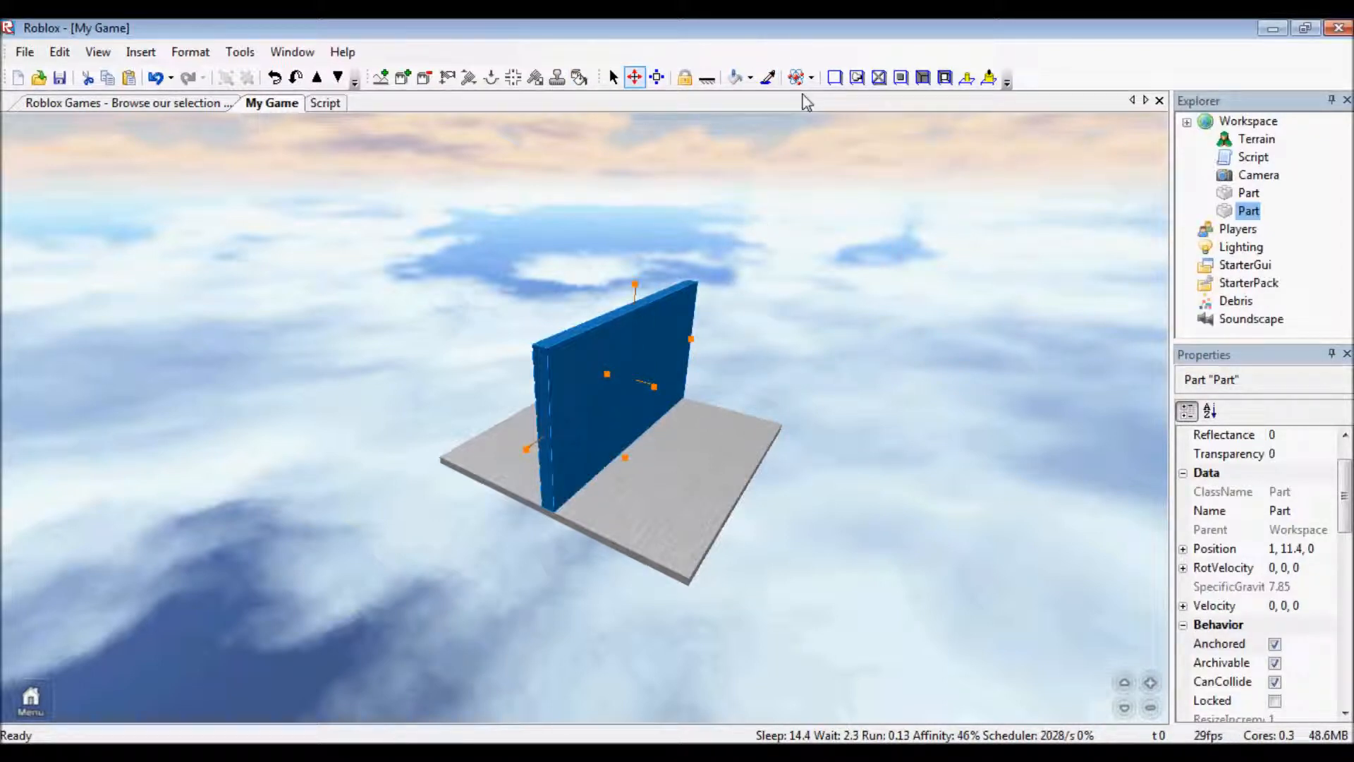
- Copy the blue wall and paste the duplicate into the Workspace
{"action": "right_click", "coordinate": [1251, 212]}
{"action": "left_click", "coordinate": [1260, 253]}
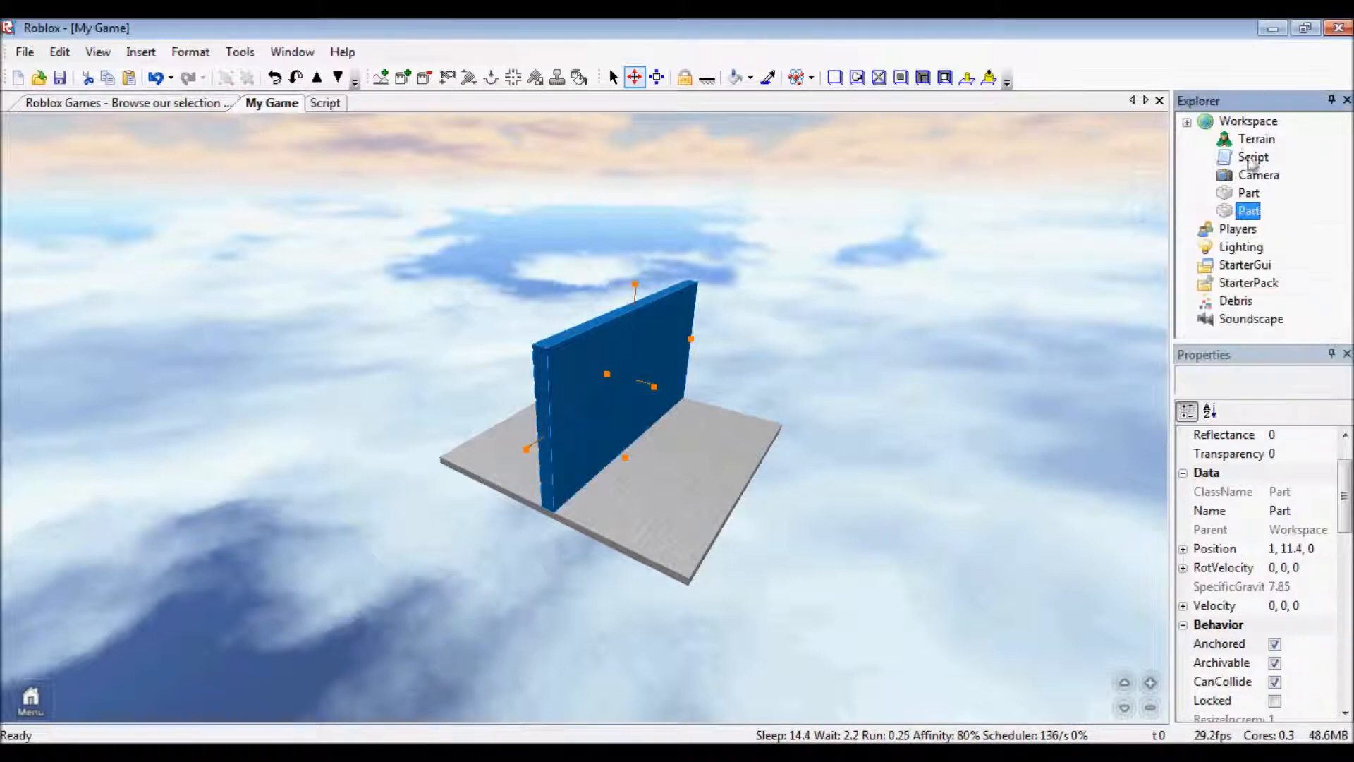
{"action": "right_click", "coordinate": [1254, 127]}
{"action": "left_click", "coordinate": [1238, 186]}
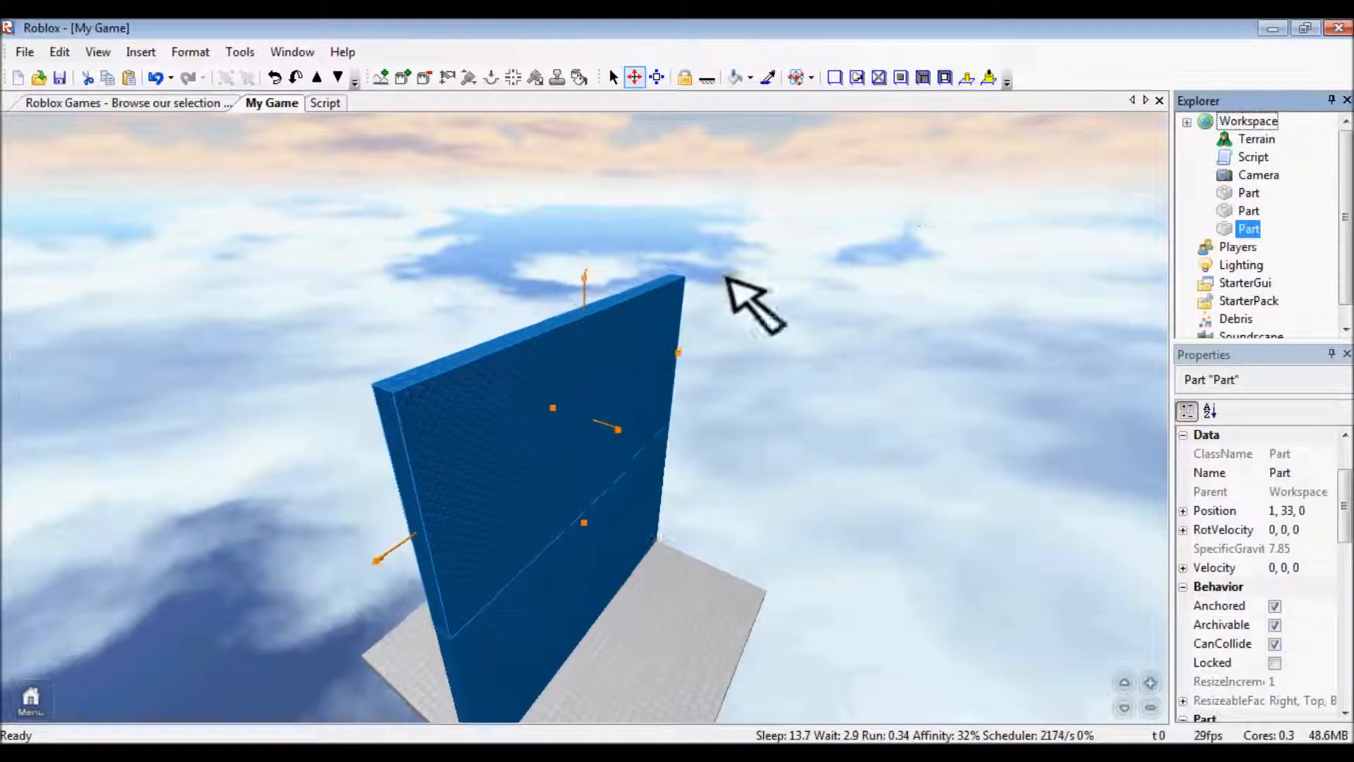
- Move the duplicated wall off the original and down to one edge of the base, parallel to the original wall
{"action": "left_click_drag", "start_coordinate": [622, 427], "coordinate": [737, 530]}
{"action": "left_click_drag", "start_coordinate": [689, 570], "coordinate": [684, 701]}
{"action": "key", "text": "Page_Up"}
{"action": "left_click_drag", "start_coordinate": [698, 631], "coordinate": [750, 673]}
{"action": "right_click_drag", "start_coordinate": [880, 516], "coordinate": [1018, 511]}
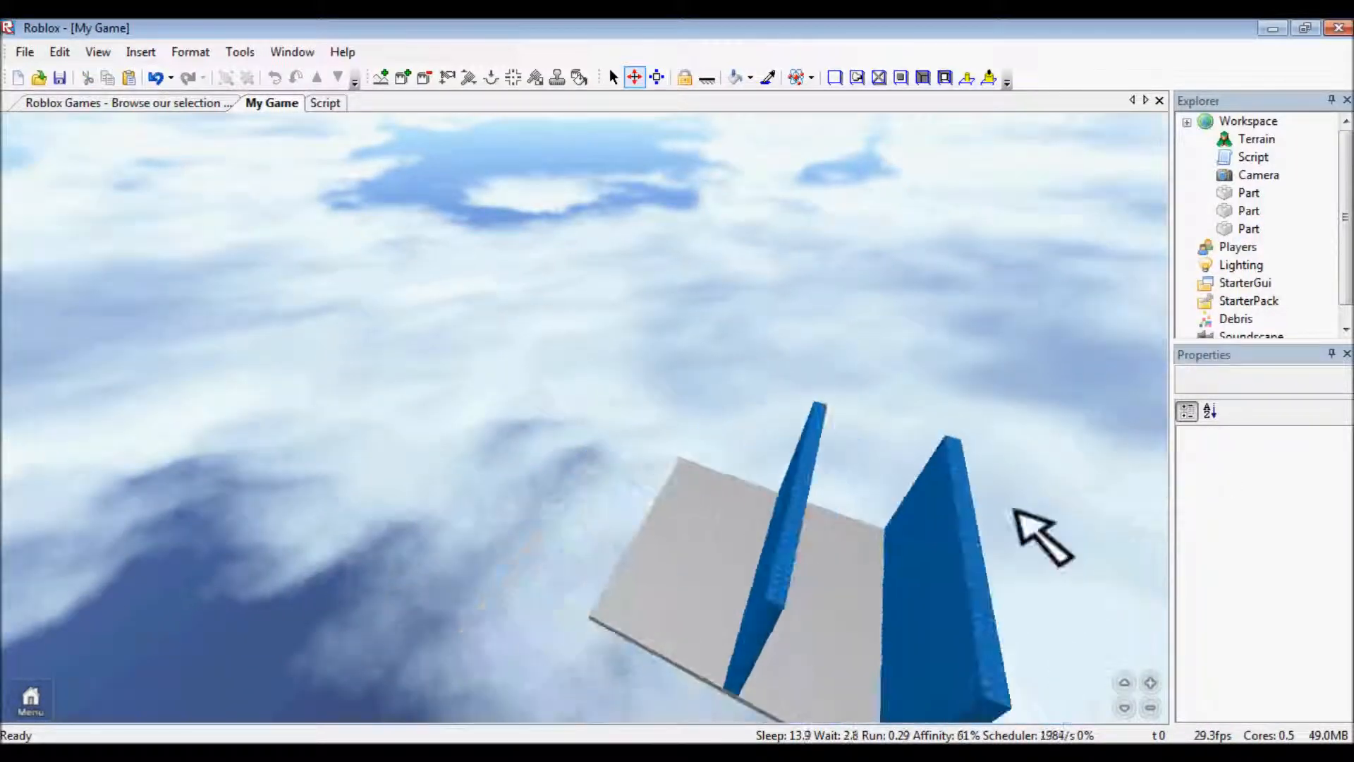
- Try moving the middle wall to the free edge of the base, and undo that move
{"action": "left_click", "coordinate": [779, 550]}
{"action": "left_click_drag", "start_coordinate": [801, 546], "coordinate": [670, 512]}
{"action": "left_click", "coordinate": [777, 433]}
{"action": "right_click_drag", "start_coordinate": [777, 432], "coordinate": [523, 189]}
{"action": "scroll", "coordinate": [579, 403], "scroll_direction": "down", "scroll_amount": 6}
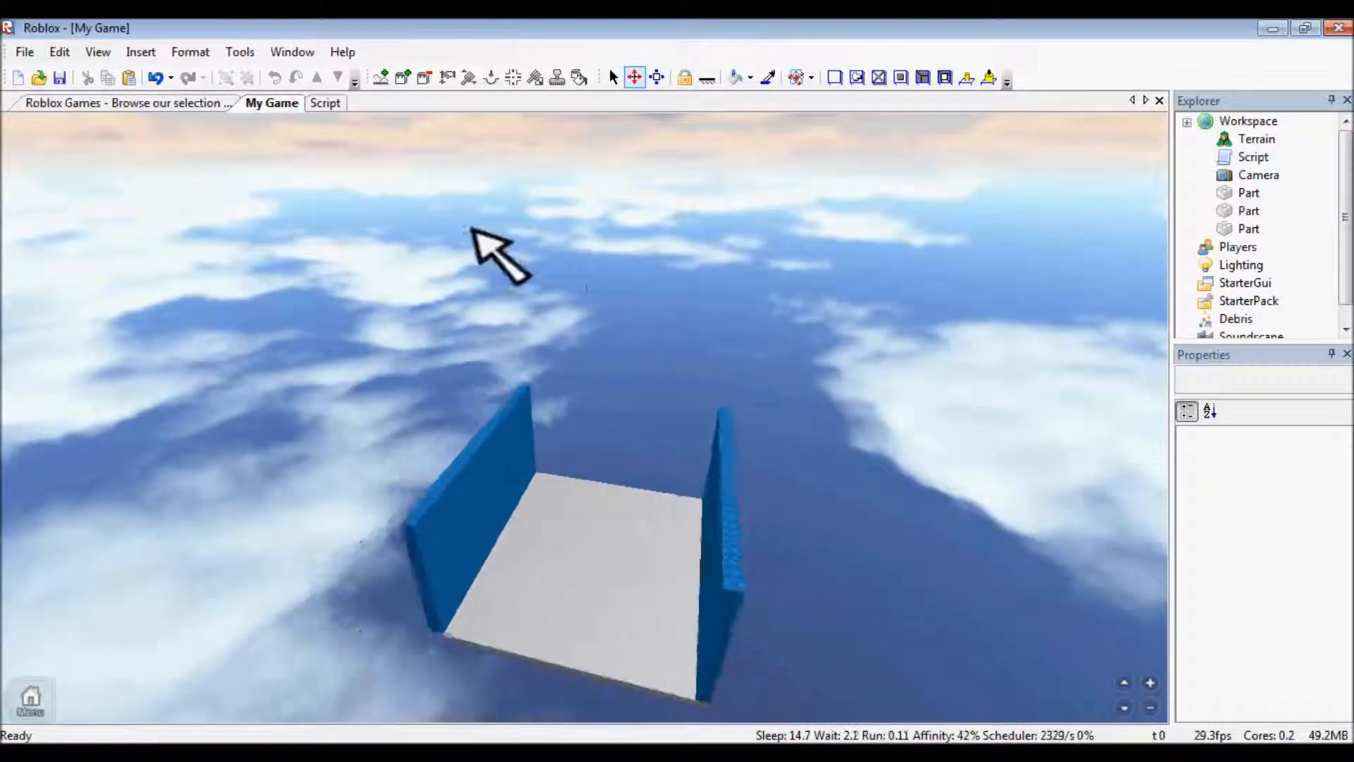
{"action": "left_click", "coordinate": [157, 79]}
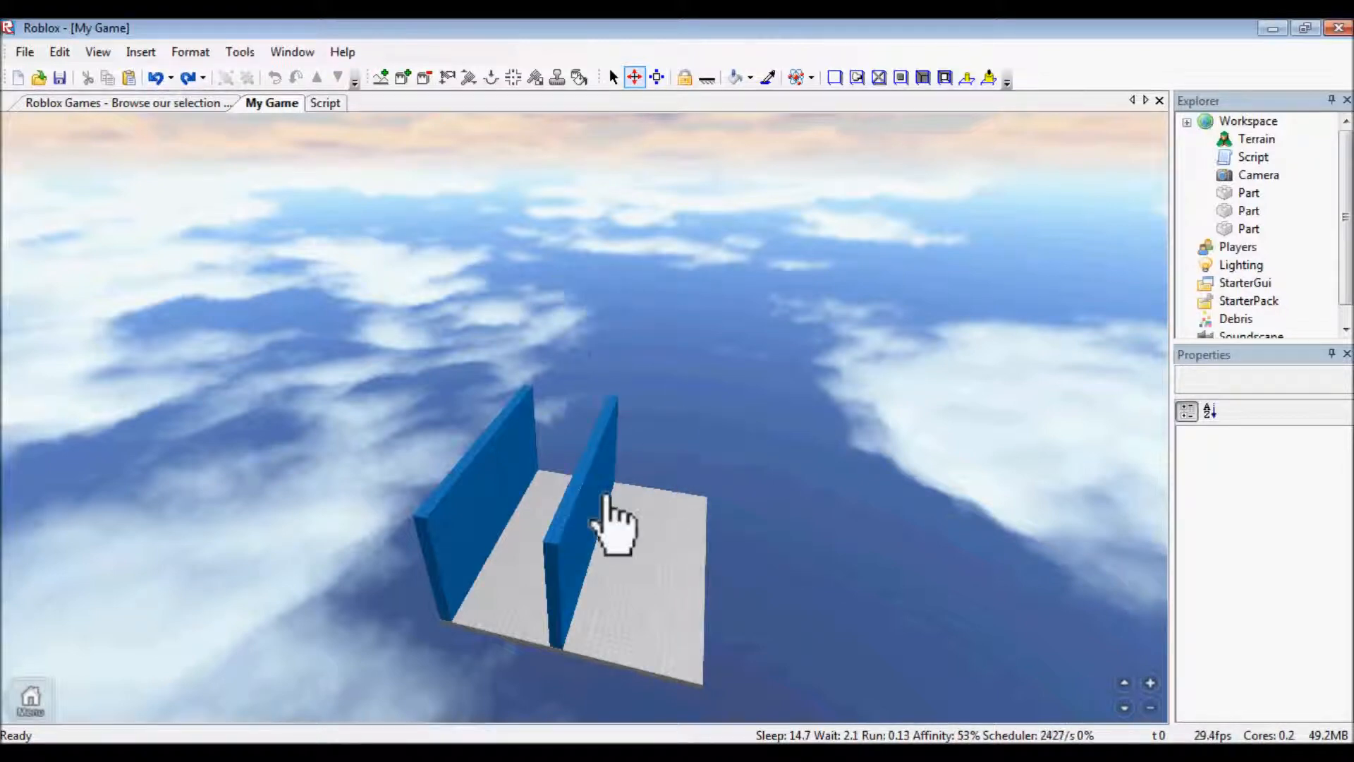
- Move the middle wall to the free edge of the base so it faces the other wall, and deselect it
{"action": "left_click", "coordinate": [601, 512]}
{"action": "left_click_drag", "start_coordinate": [614, 514], "coordinate": [737, 554]}
{"action": "left_click", "coordinate": [857, 461]}
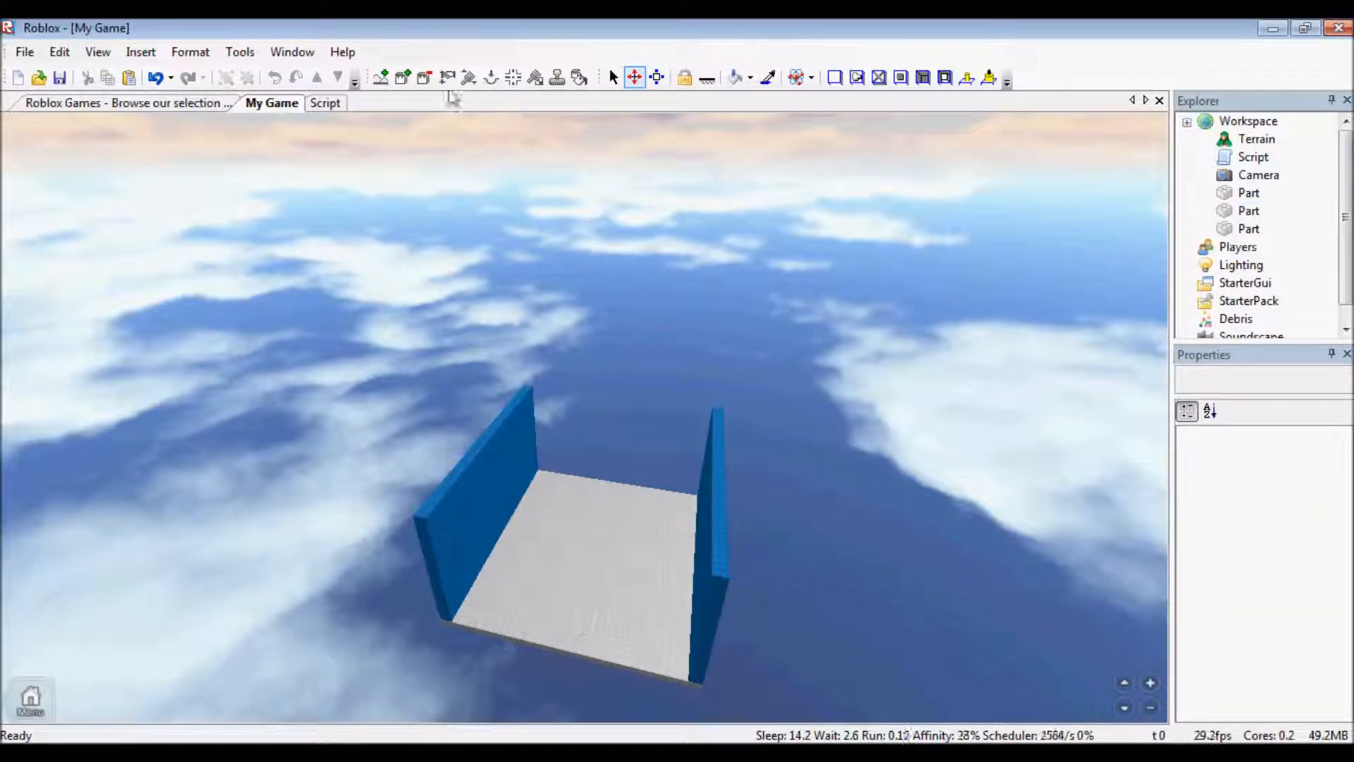
{"action": "left_click", "coordinate": [215, 52]}
{"action": "mouse_move", "coordinate": [147, 62]}
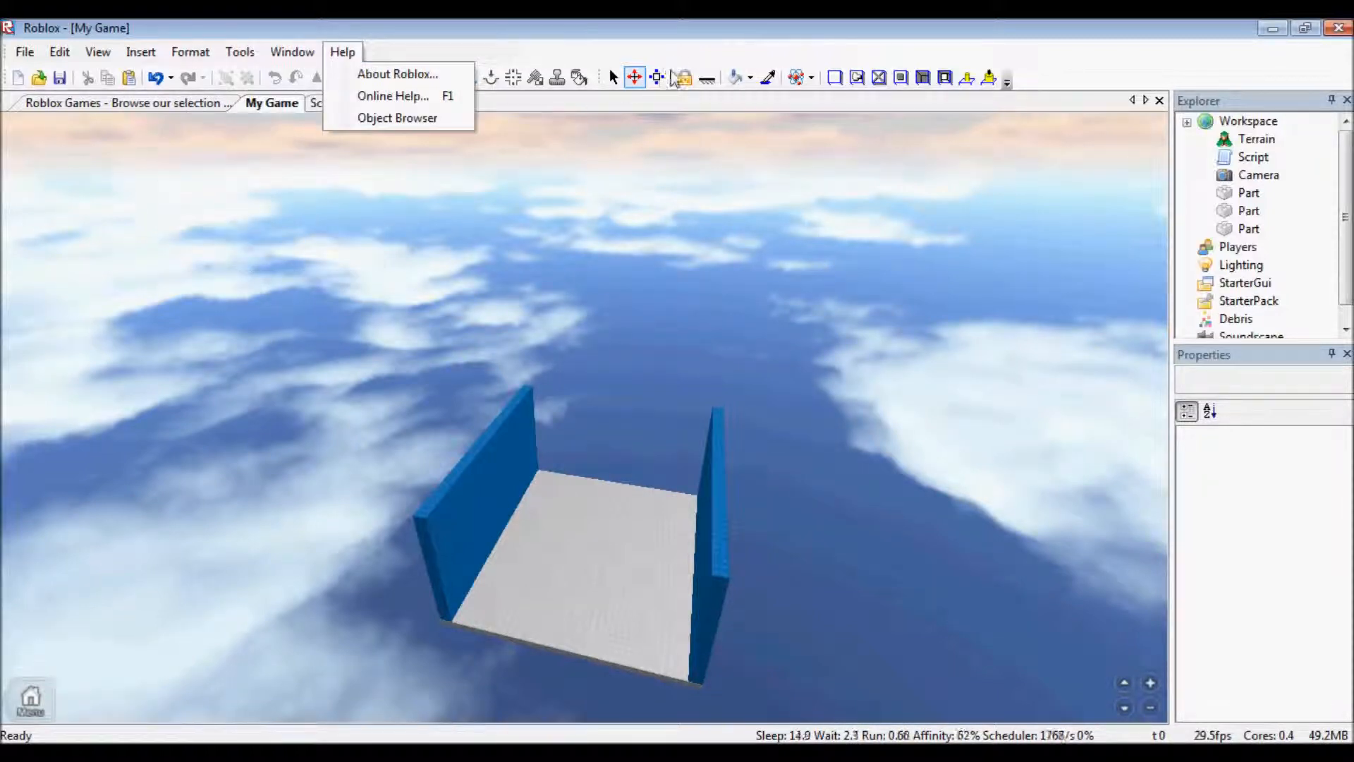
{"action": "left_click", "coordinate": [684, 53]}
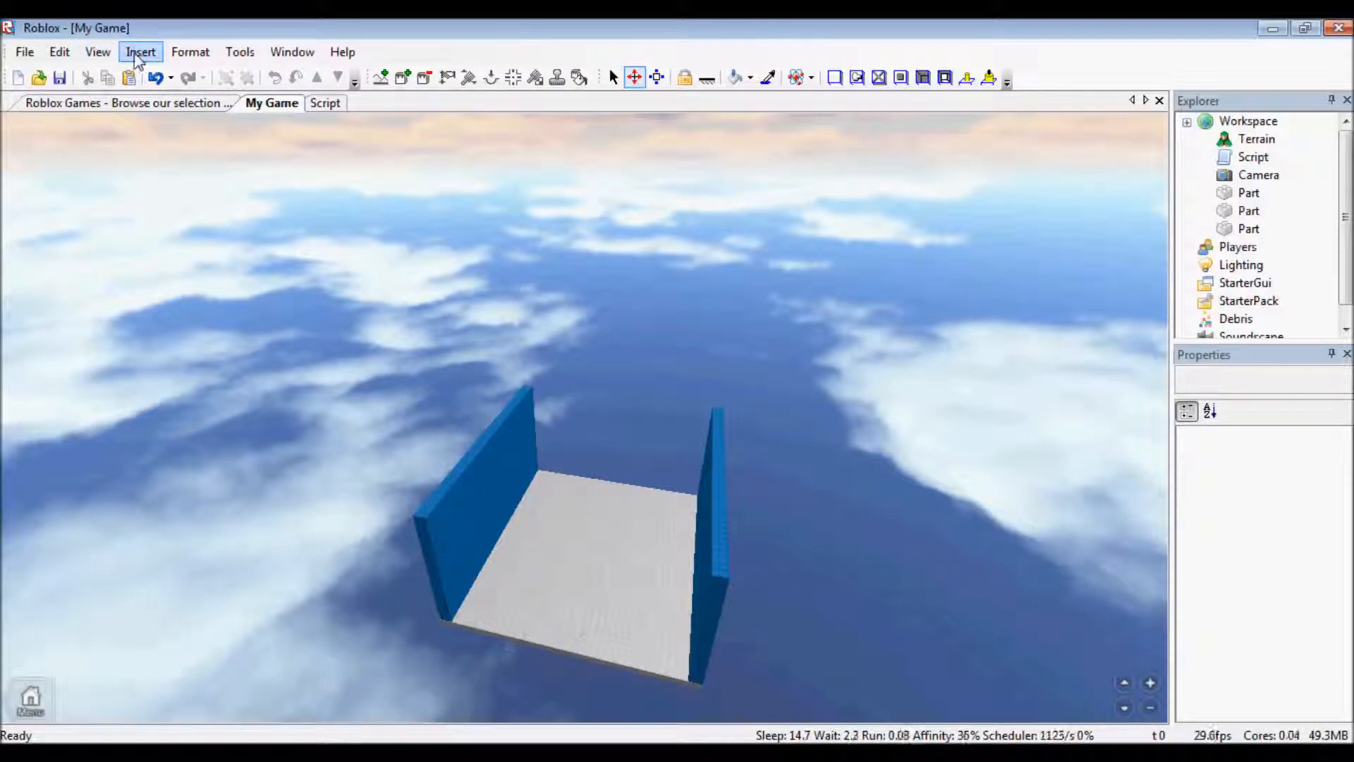
- Open the Toolbox and display the Fun Machines set of the inventory
{"action": "left_click", "coordinate": [96, 53]}
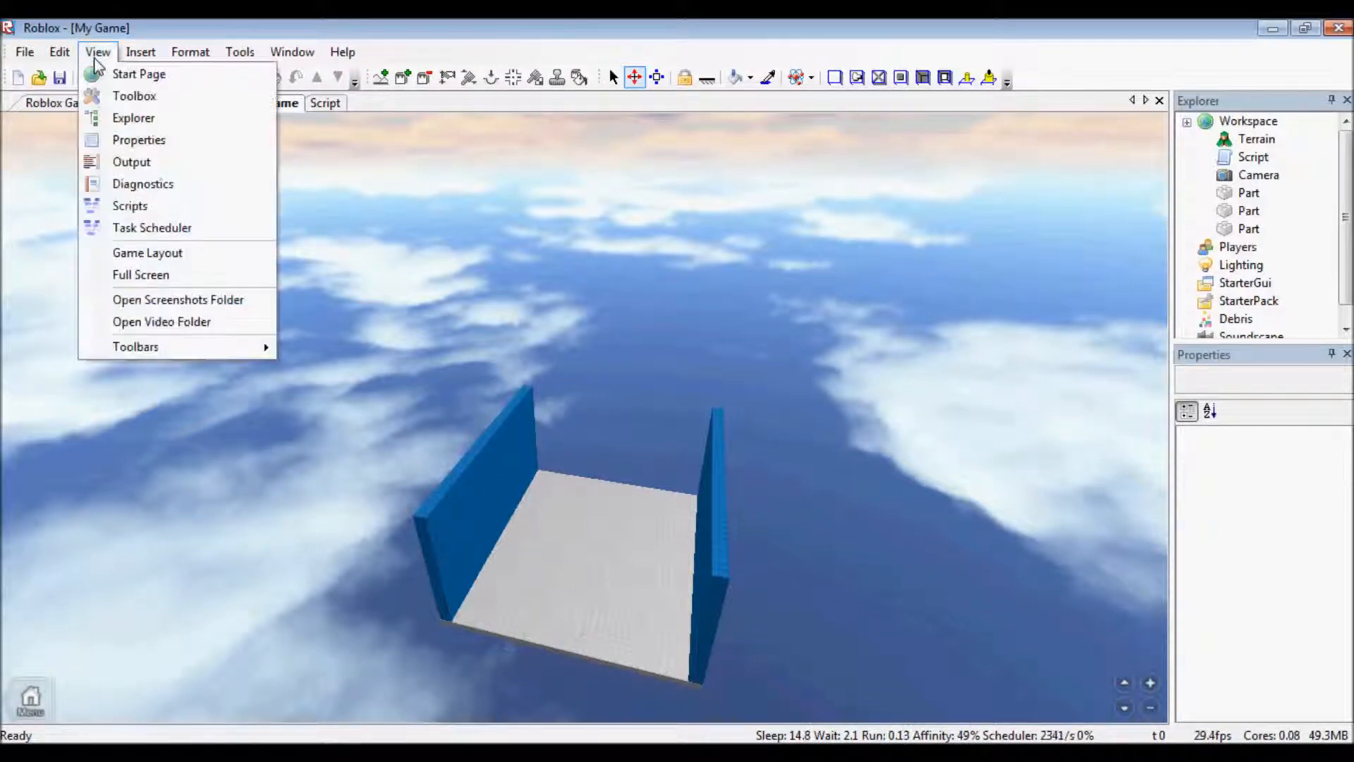
{"action": "left_click", "coordinate": [123, 96]}
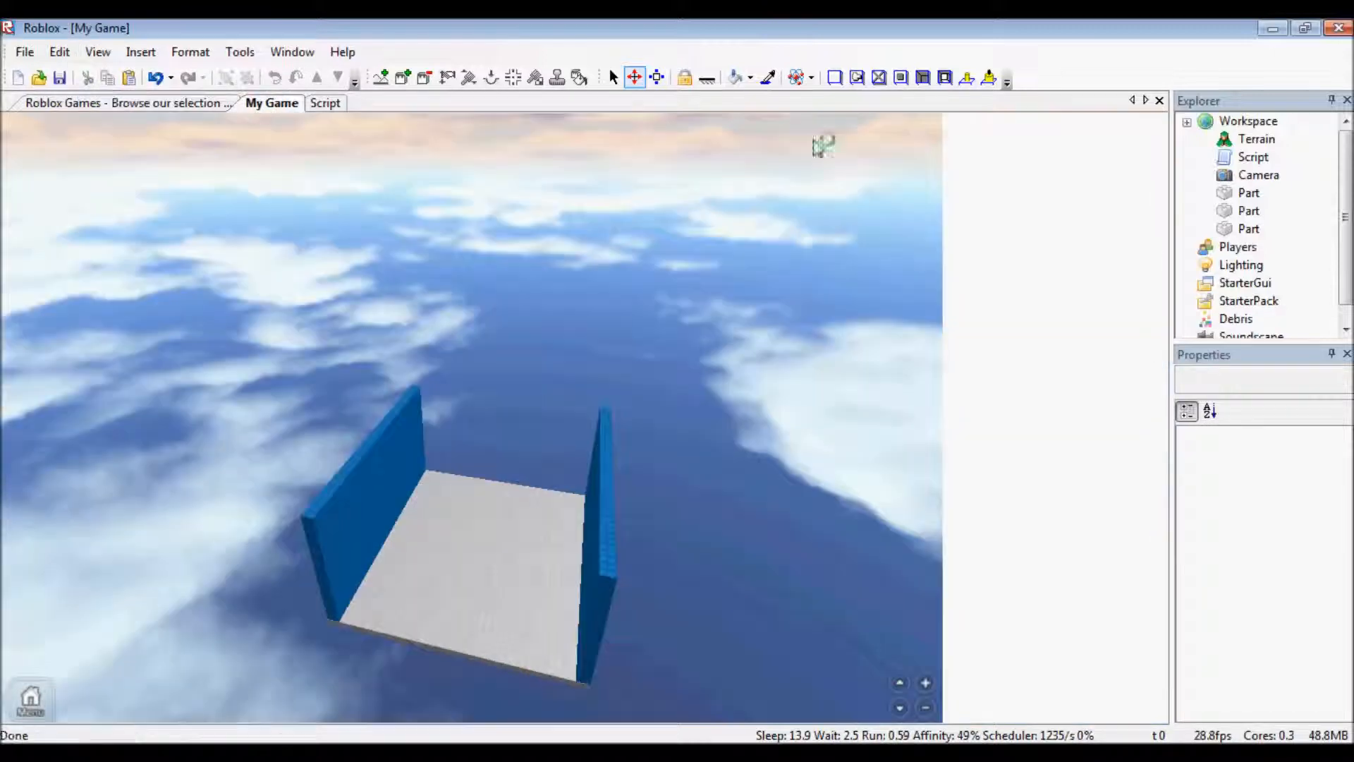
{"action": "left_click", "coordinate": [1051, 154]}
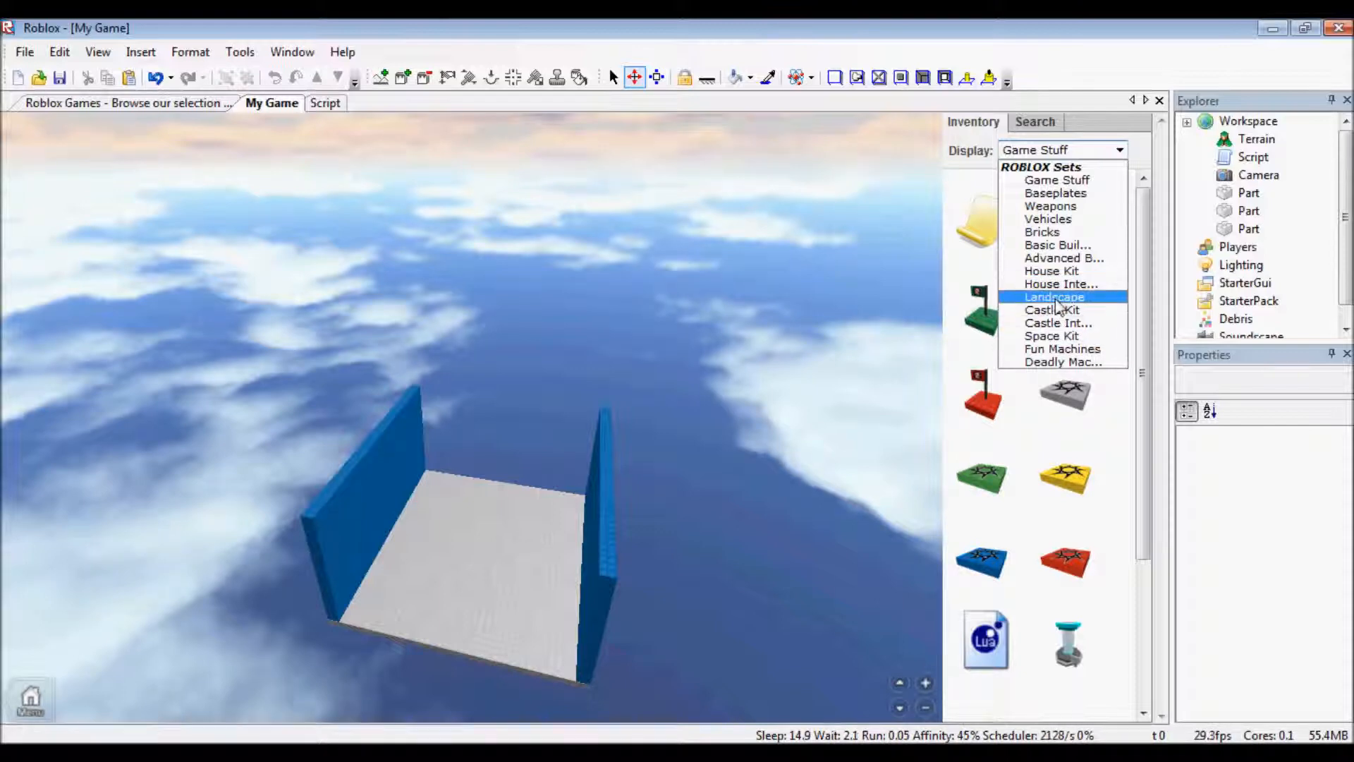
{"action": "left_click", "coordinate": [1070, 350]}
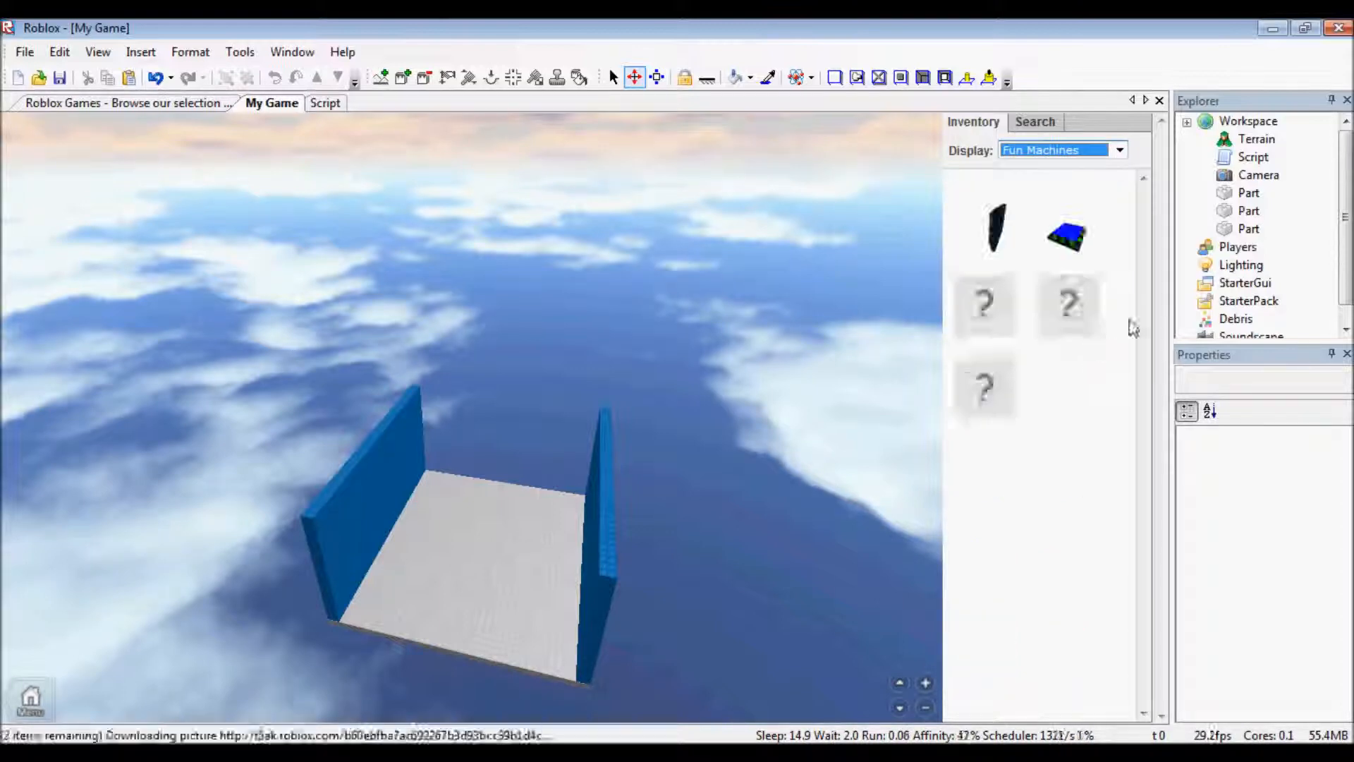
- Browse the Toolbox inventory by displaying the Advanced Building, House Kit and House Interior sets in turn
{"action": "left_click", "coordinate": [1035, 159]}
{"action": "left_click", "coordinate": [1038, 260]}
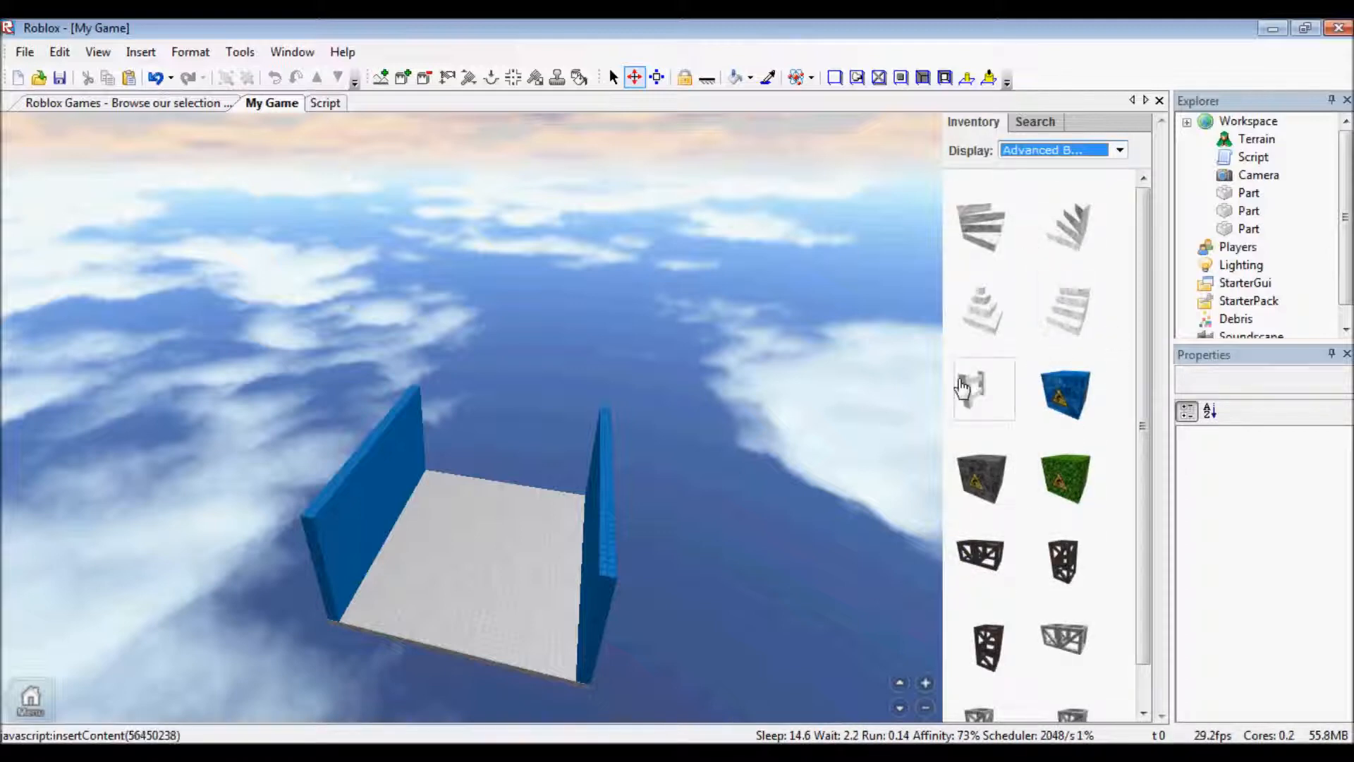
{"action": "scroll", "coordinate": [963, 386], "scroll_direction": "down", "scroll_amount": 1}
{"action": "left_click", "coordinate": [1058, 150]}
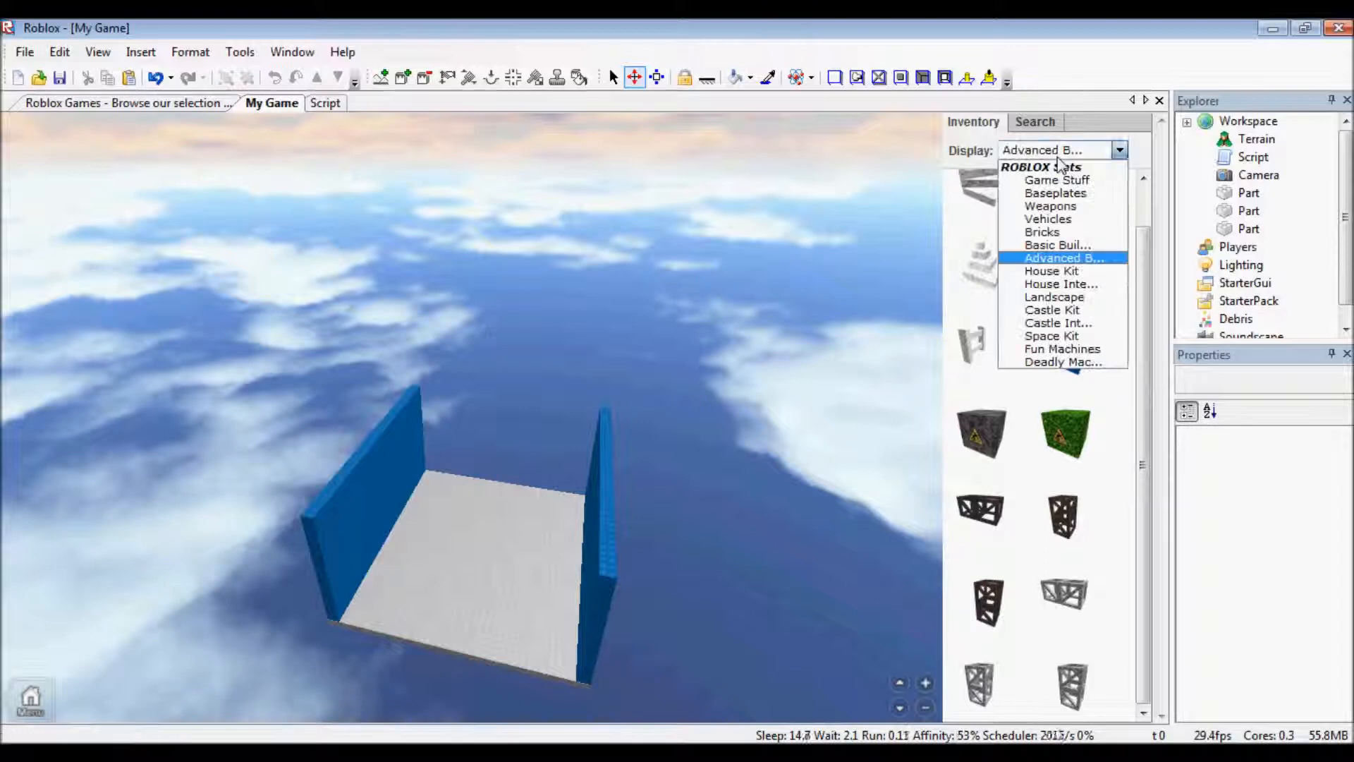
{"action": "left_click", "coordinate": [1060, 271]}
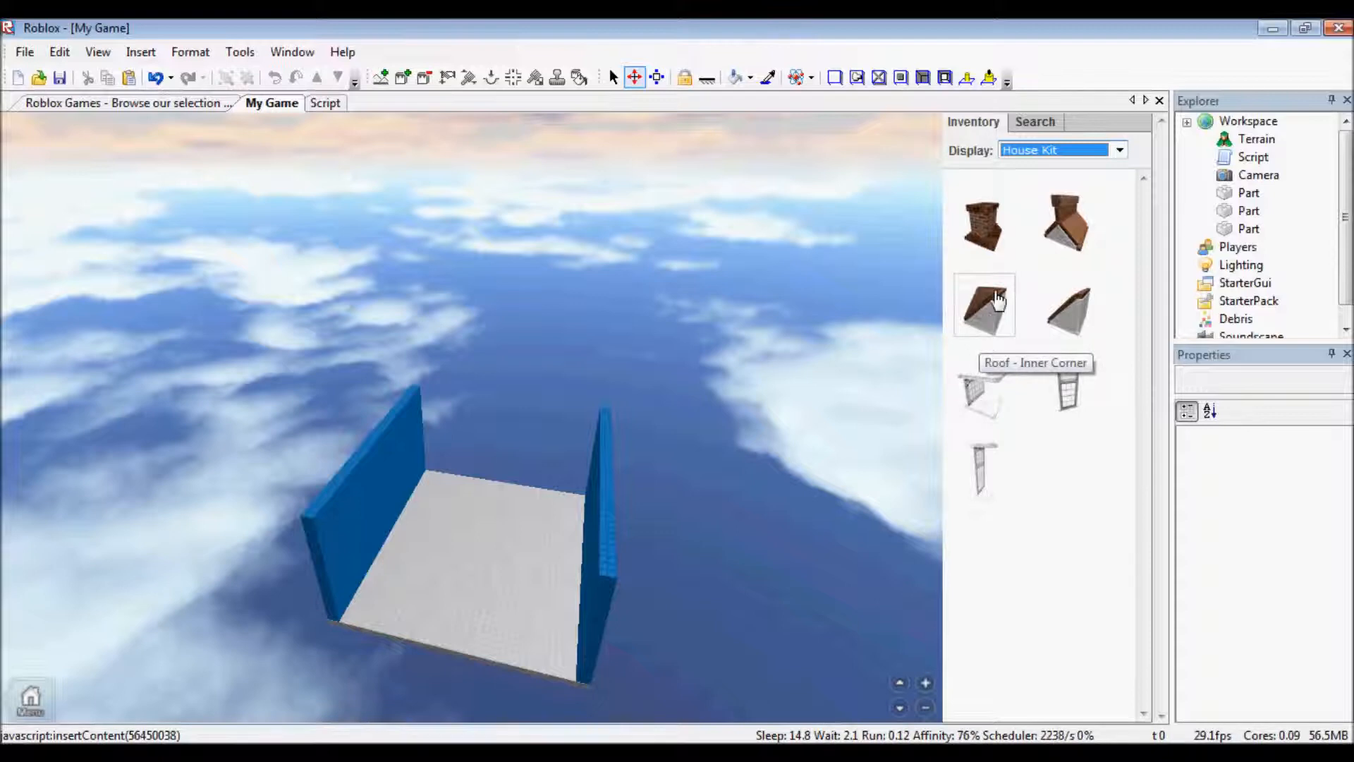
{"action": "left_click", "coordinate": [1120, 150]}
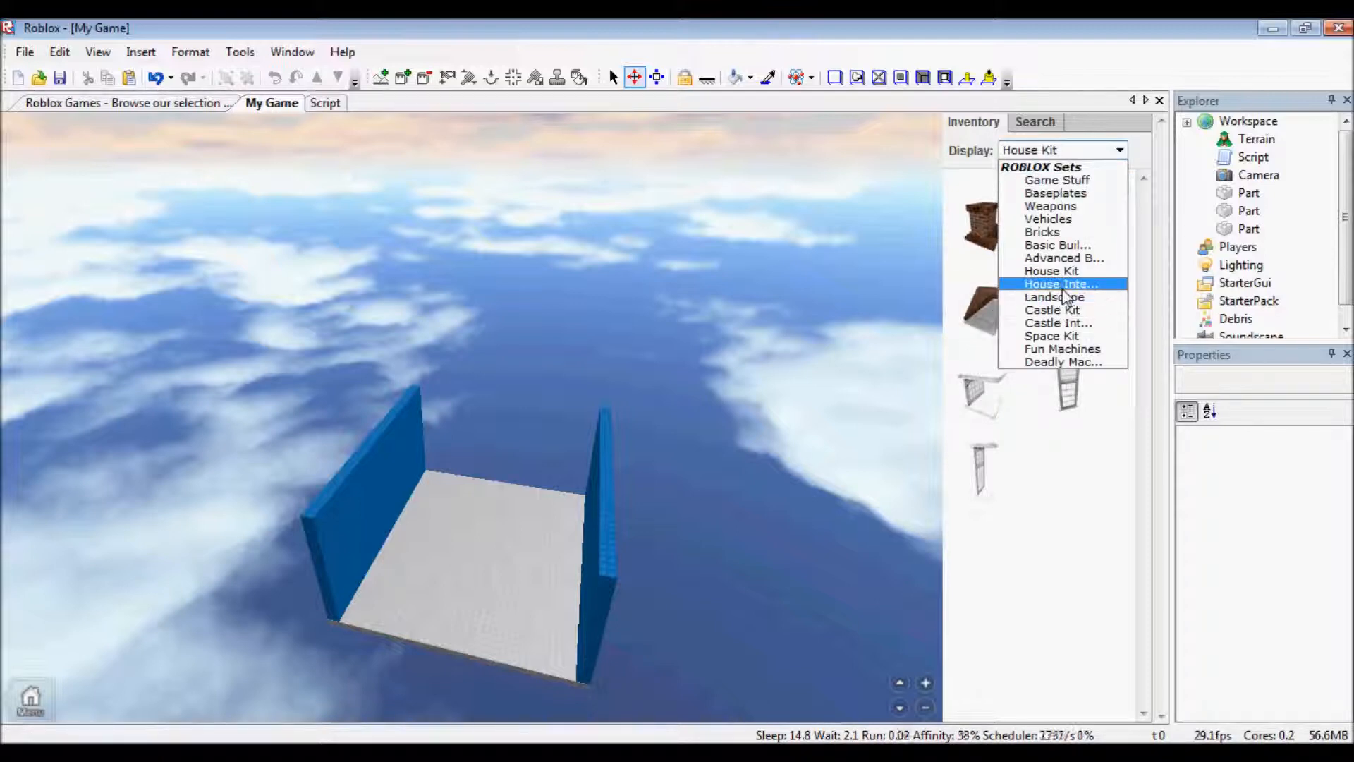
{"action": "left_click", "coordinate": [1065, 284]}
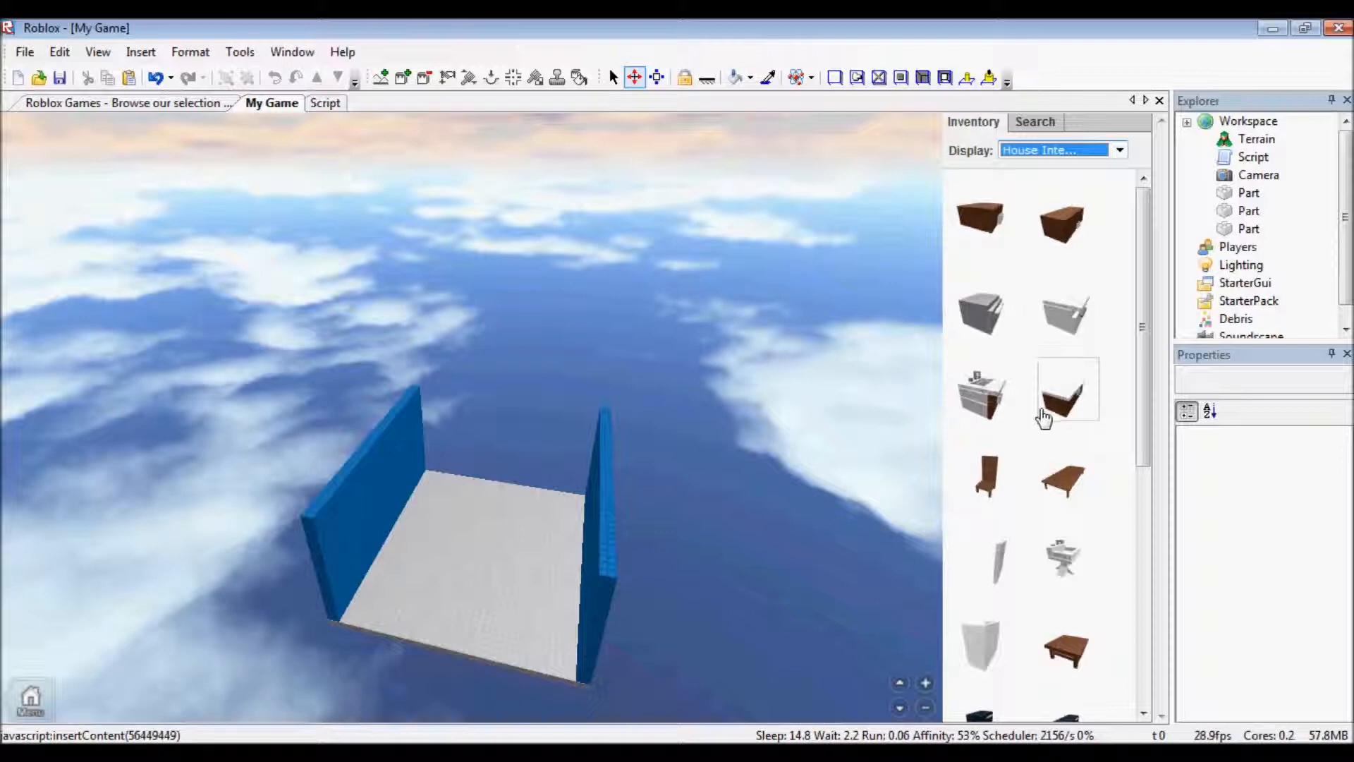
- Insert the kitchen sink model from the House Interior set into the place and deselect it
{"action": "left_click", "coordinate": [1001, 413]}
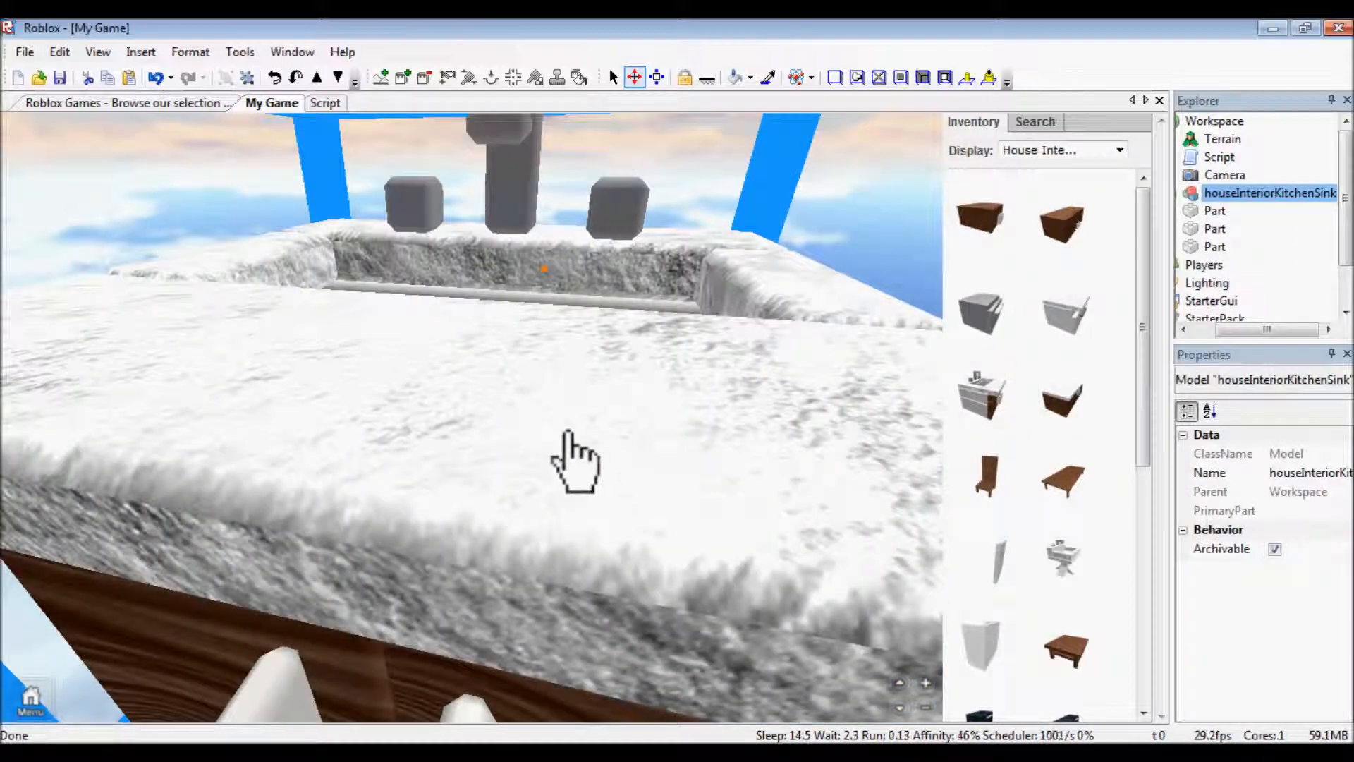
{"action": "scroll", "coordinate": [618, 366], "scroll_direction": "down", "scroll_amount": 5}
{"action": "scroll", "coordinate": [615, 364], "scroll_direction": "up", "scroll_amount": 2}
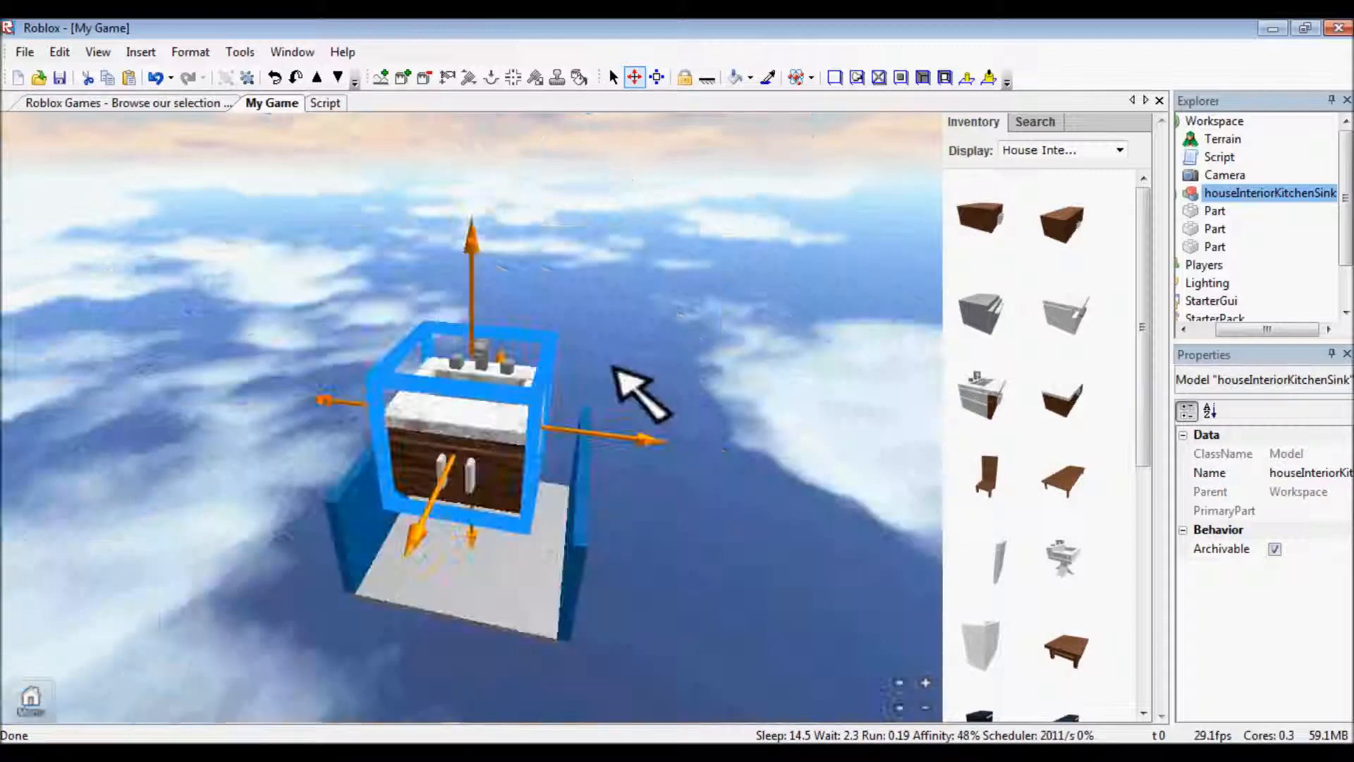
{"action": "left_click", "coordinate": [617, 364]}
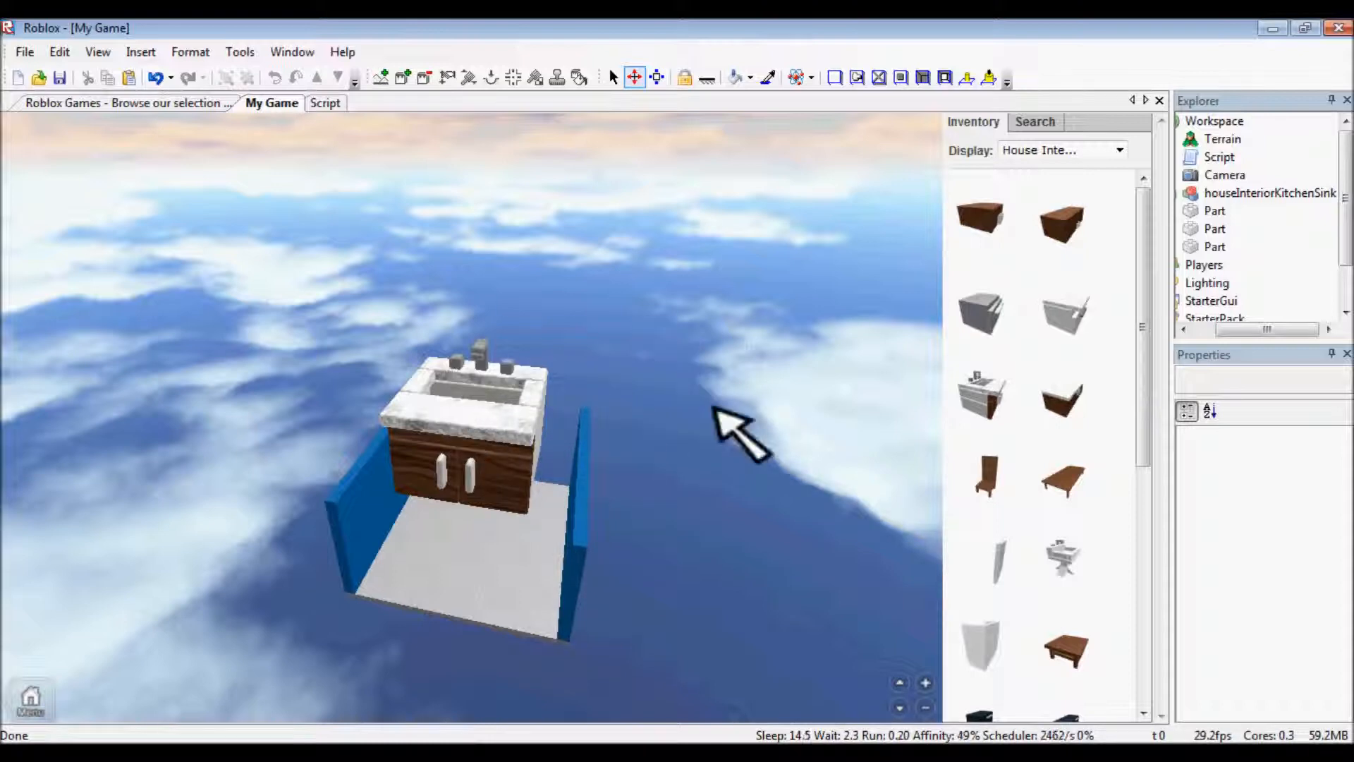
- Delete the kitchen sink model from the place
{"action": "left_click", "coordinate": [471, 425]}
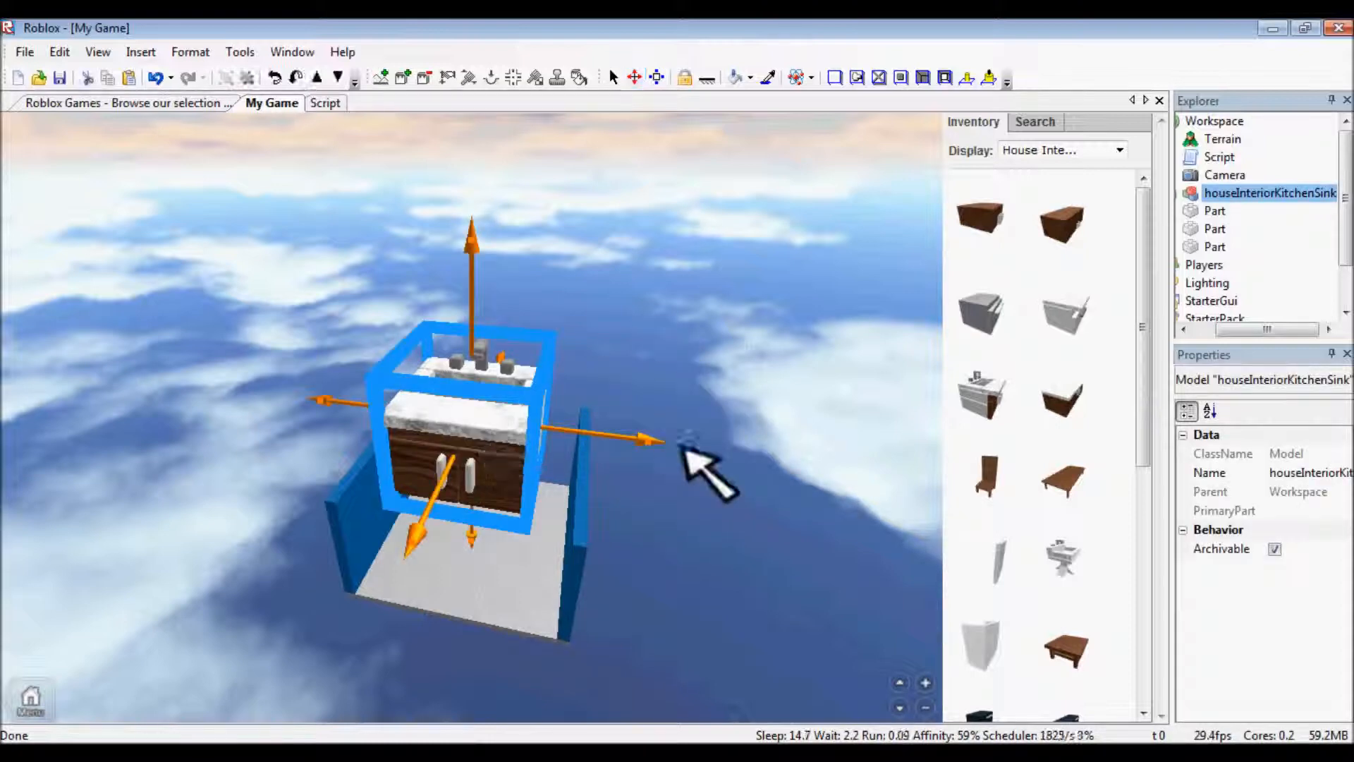
{"action": "key", "text": "Delete"}
{"action": "scroll", "coordinate": [466, 402], "scroll_direction": "up", "scroll_amount": 1}
{"action": "scroll", "coordinate": [501, 419], "scroll_direction": "down", "scroll_amount": 3}
{"action": "scroll", "coordinate": [528, 452], "scroll_direction": "up", "scroll_amount": 3}
{"action": "scroll", "coordinate": [565, 532], "scroll_direction": "down", "scroll_amount": 1}
{"action": "scroll", "coordinate": [580, 520], "scroll_direction": "up", "scroll_amount": 1}
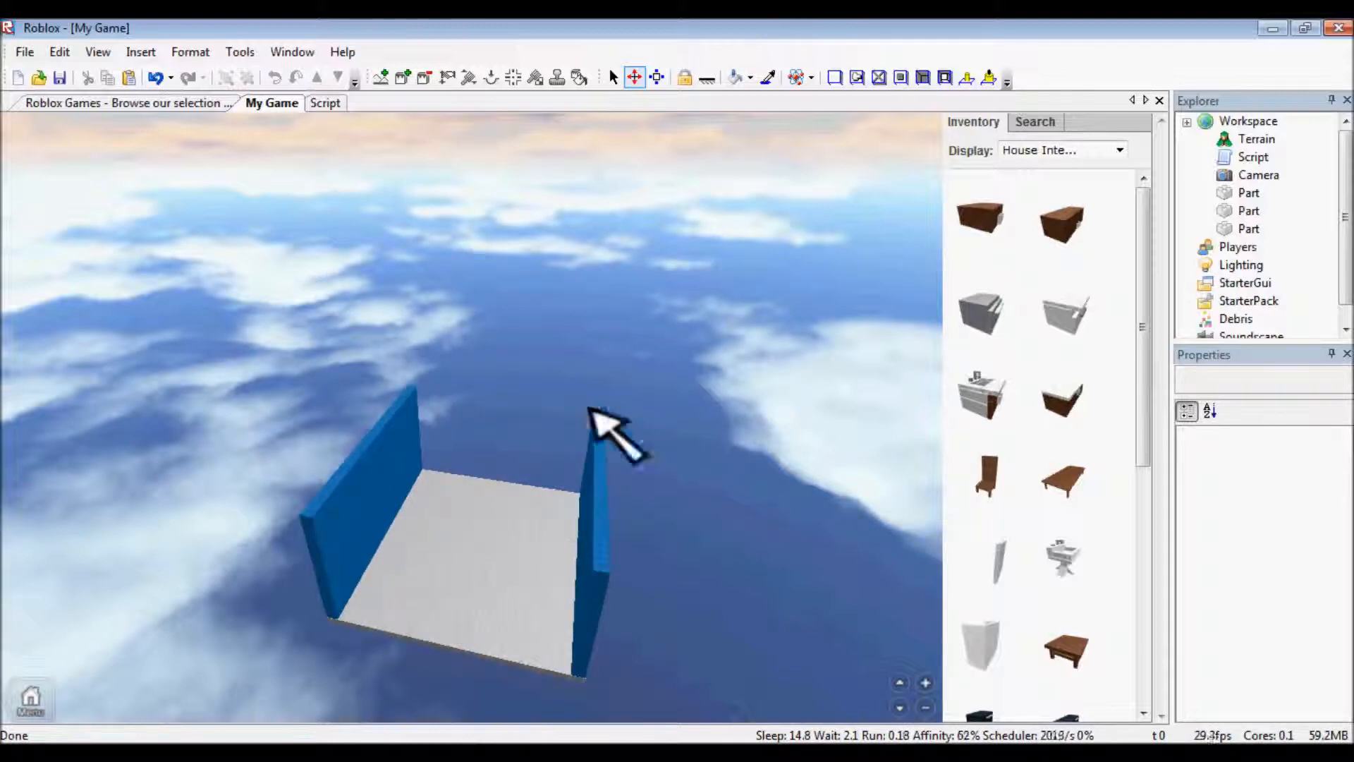
- Examine the Toolbox model search and its sorting options, and return to the inventory
{"action": "left_click_drag", "start_coordinate": [1144, 399], "coordinate": [1107, 317]}
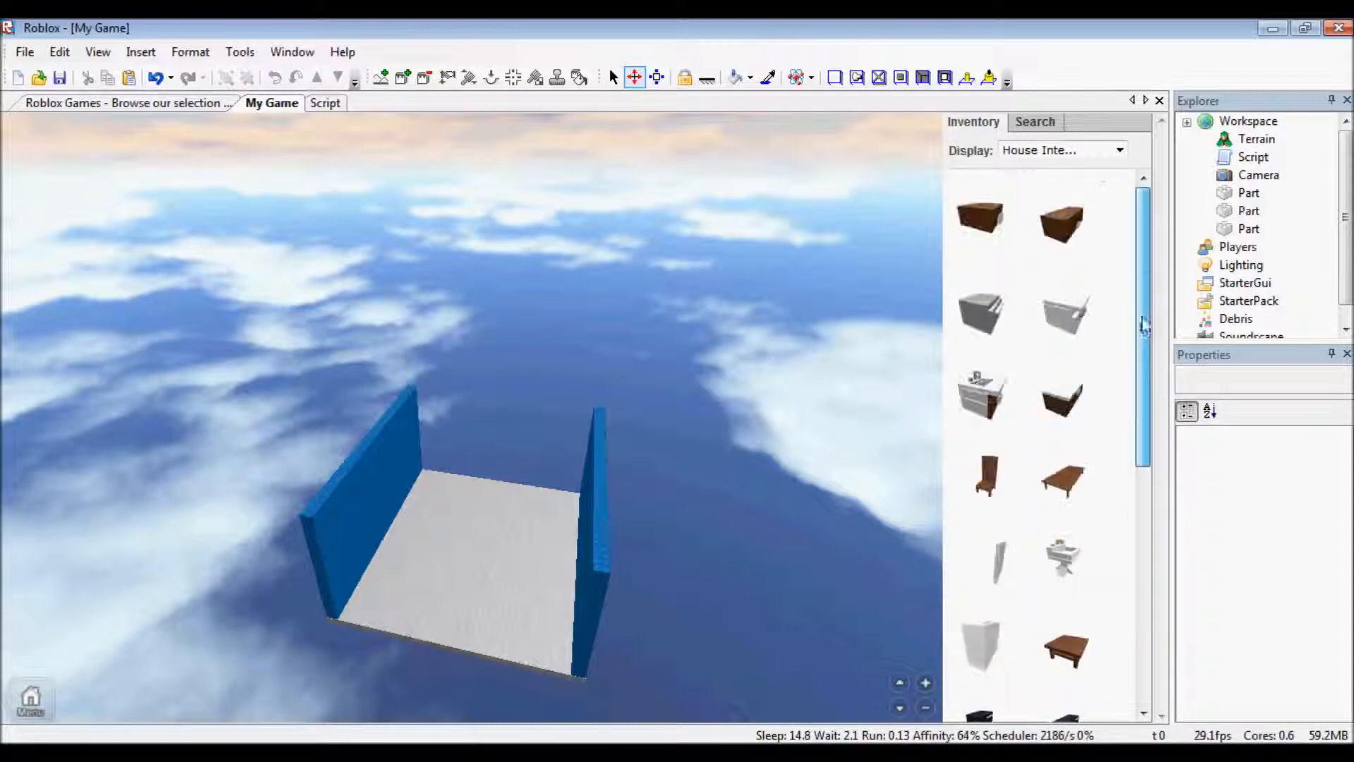
{"action": "left_click", "coordinate": [1026, 124]}
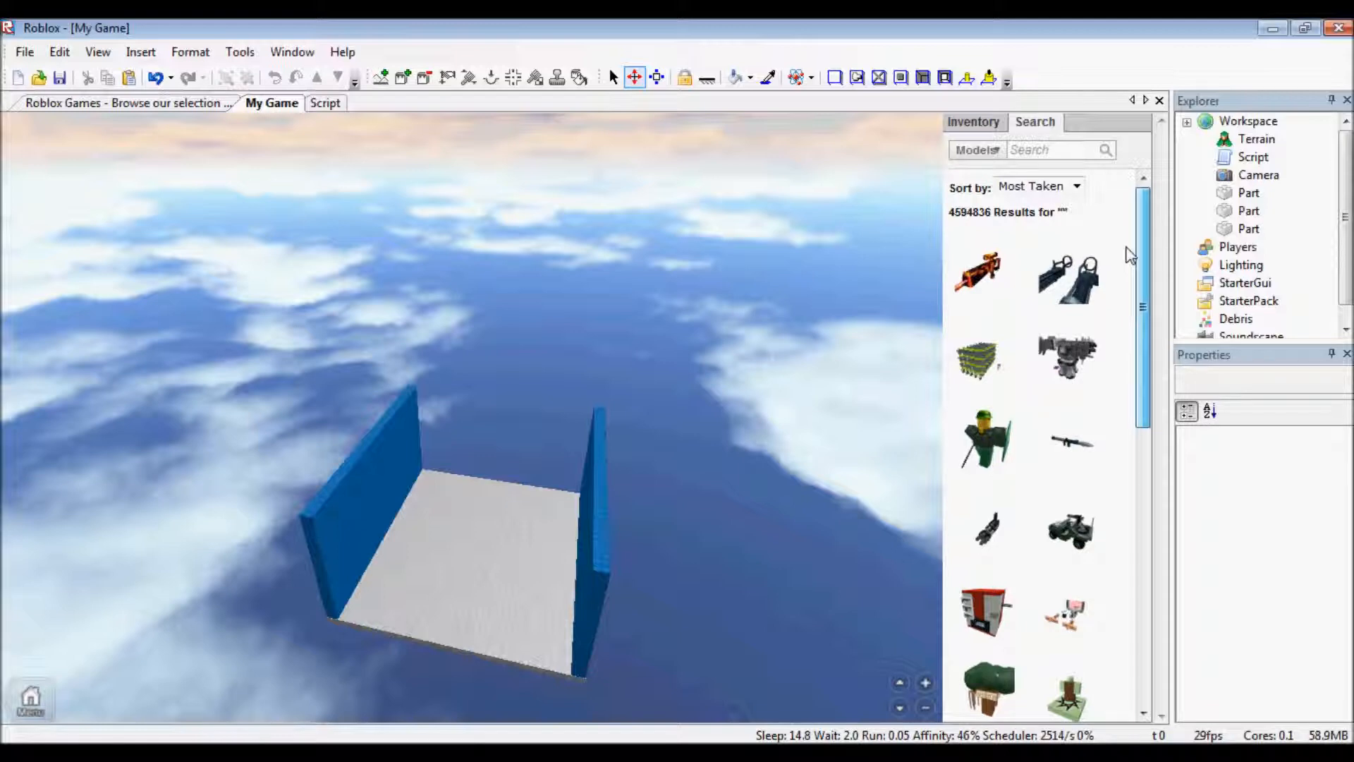
{"action": "left_click", "coordinate": [1018, 189]}
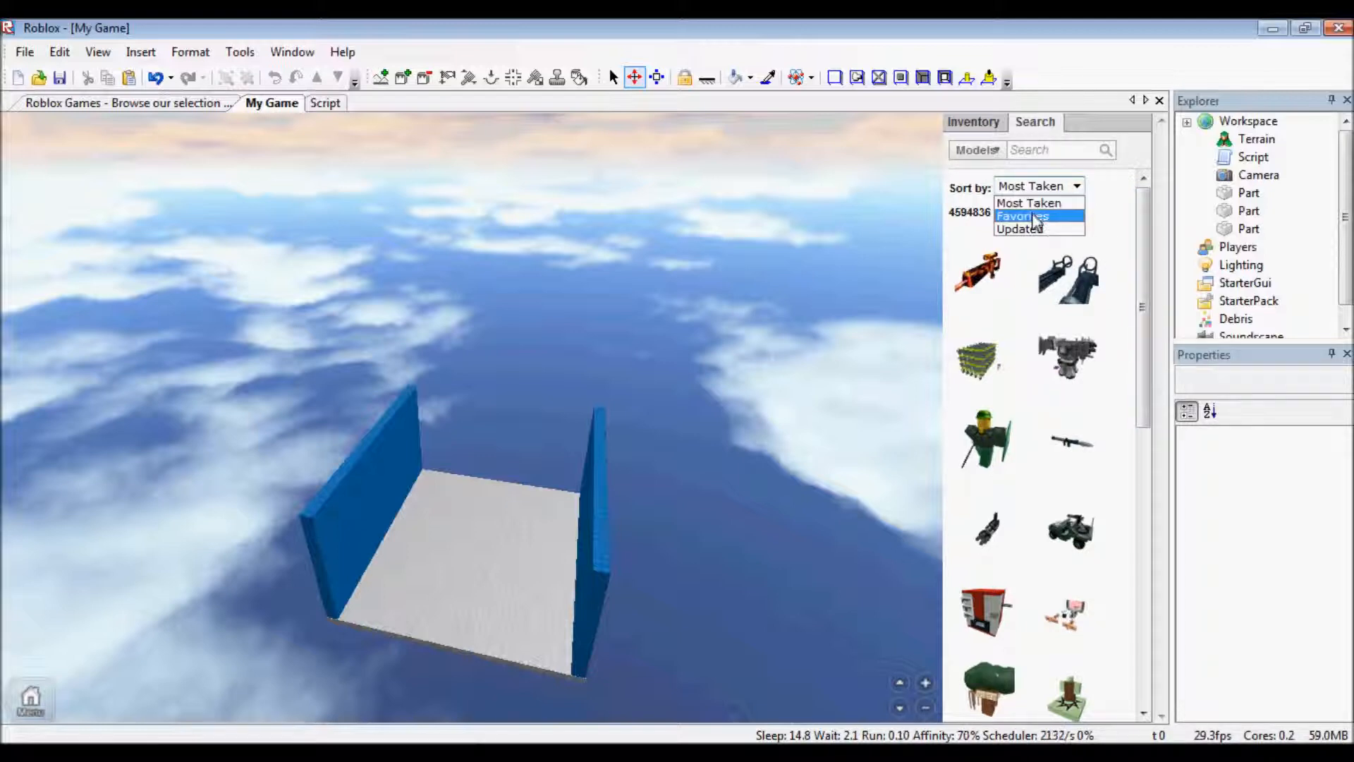
{"action": "left_click", "coordinate": [1104, 197]}
{"action": "left_click", "coordinate": [974, 122]}
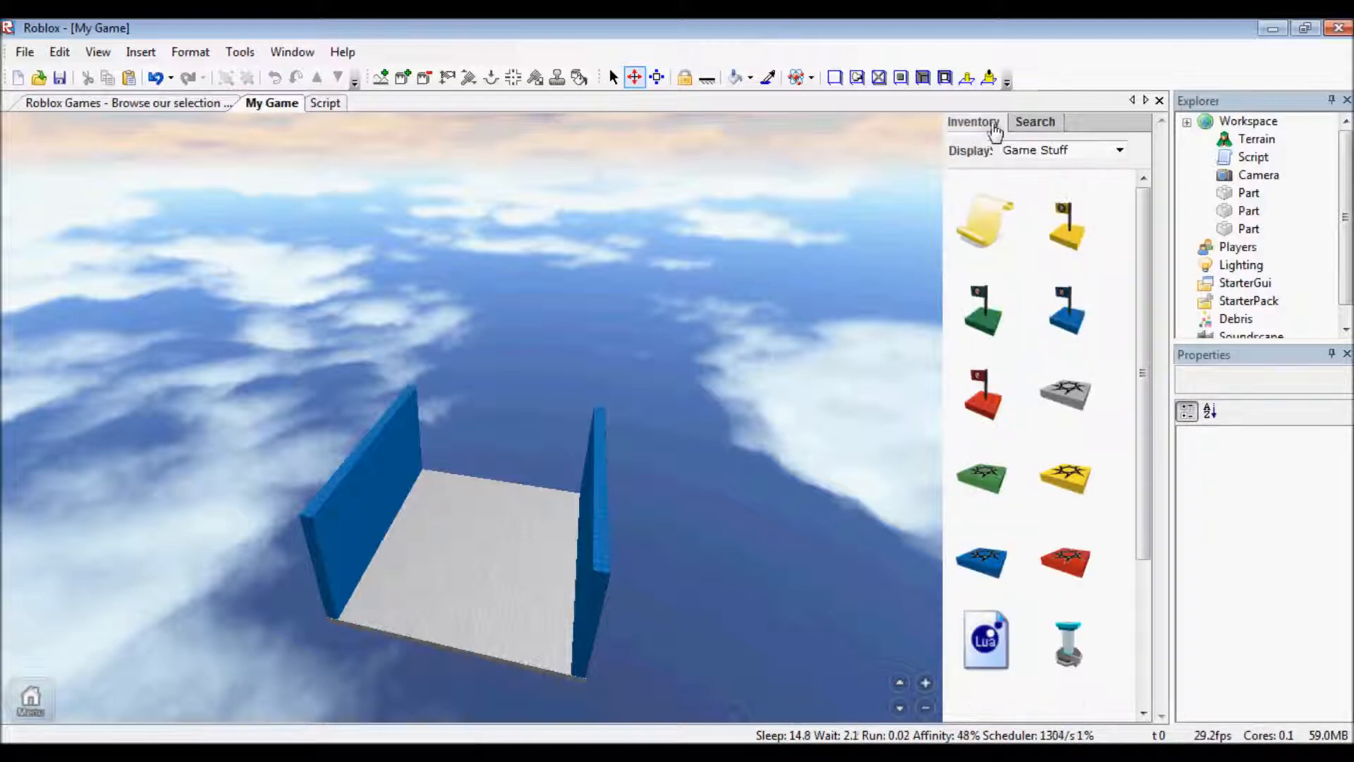
{"action": "left_click", "coordinate": [1119, 150]}
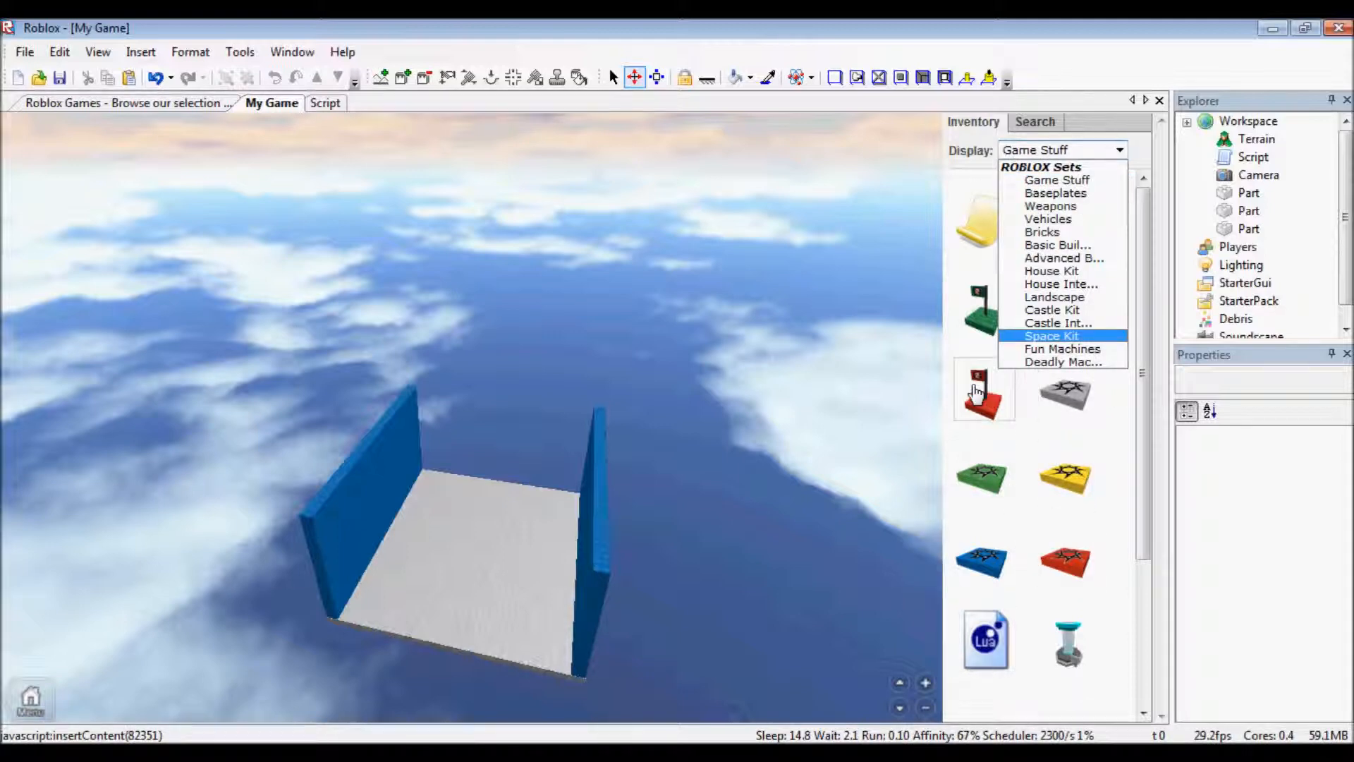
{"action": "left_click", "coordinate": [1114, 128]}
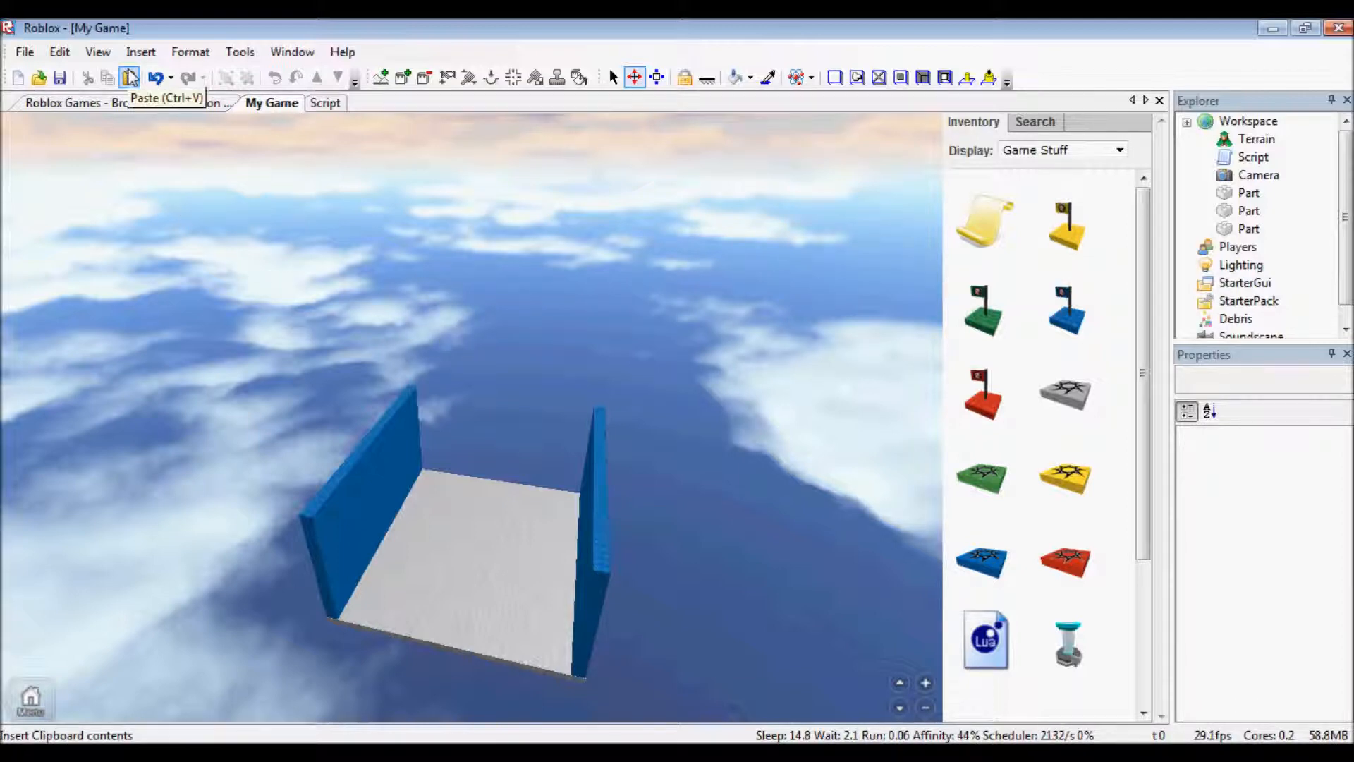
{"action": "left_click", "coordinate": [98, 53]}
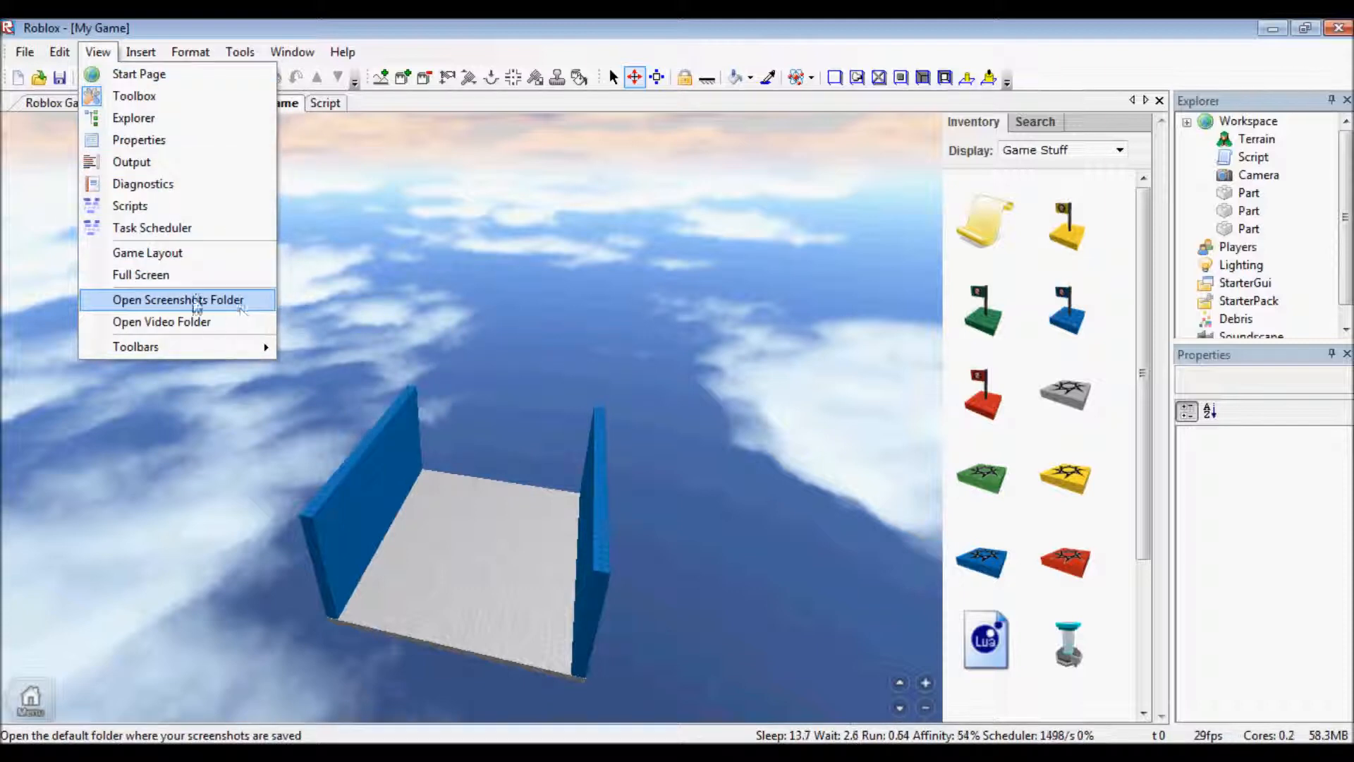
{"action": "mouse_move", "coordinate": [238, 57]}
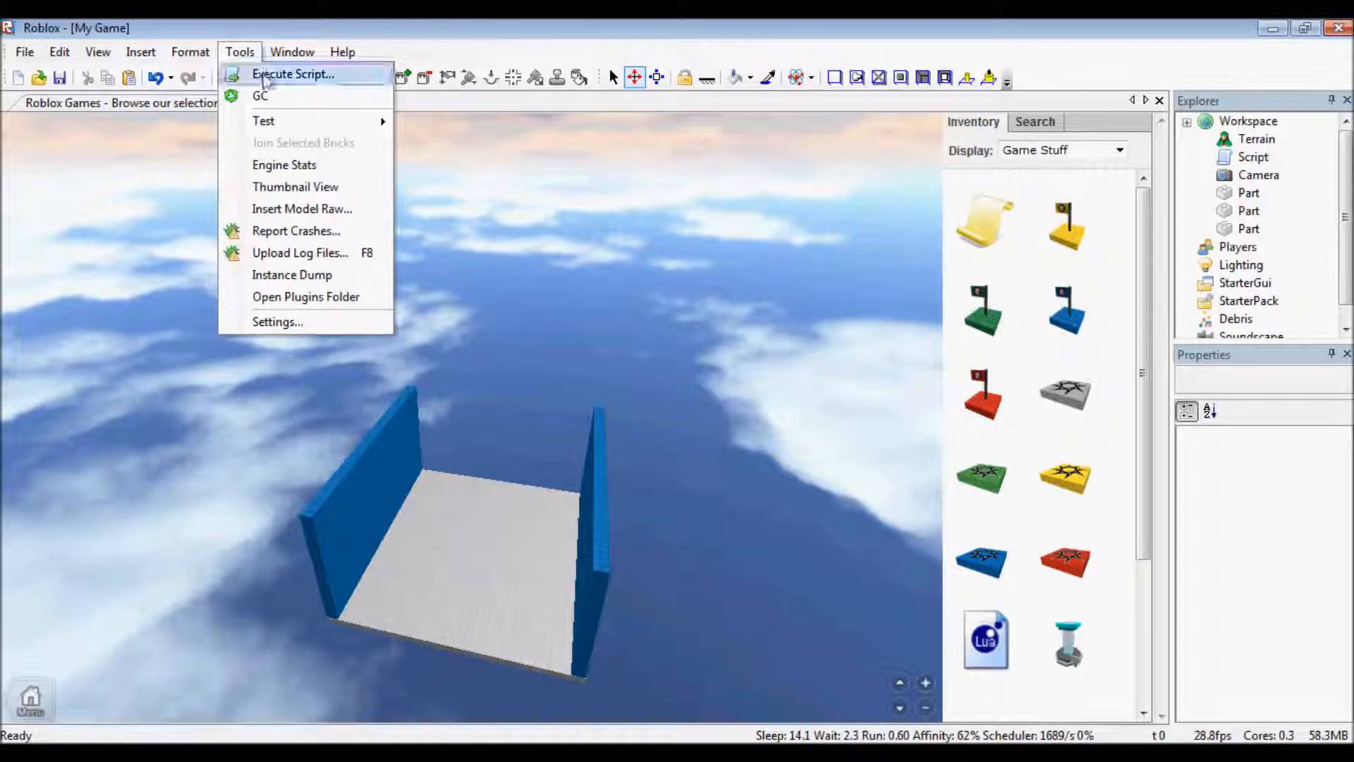
{"action": "mouse_move", "coordinate": [308, 132]}
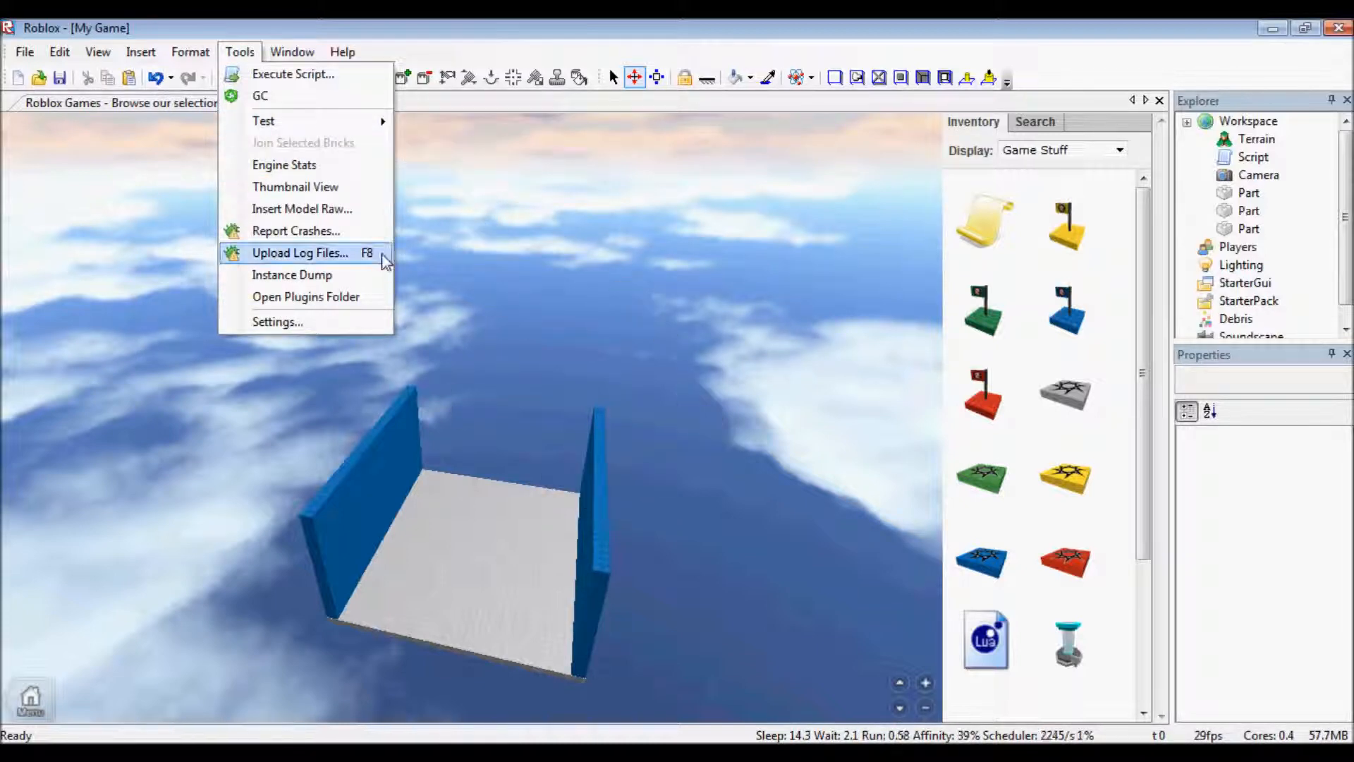
- Start publishing the game to ROBLOX
{"action": "left_click", "coordinate": [21, 54]}
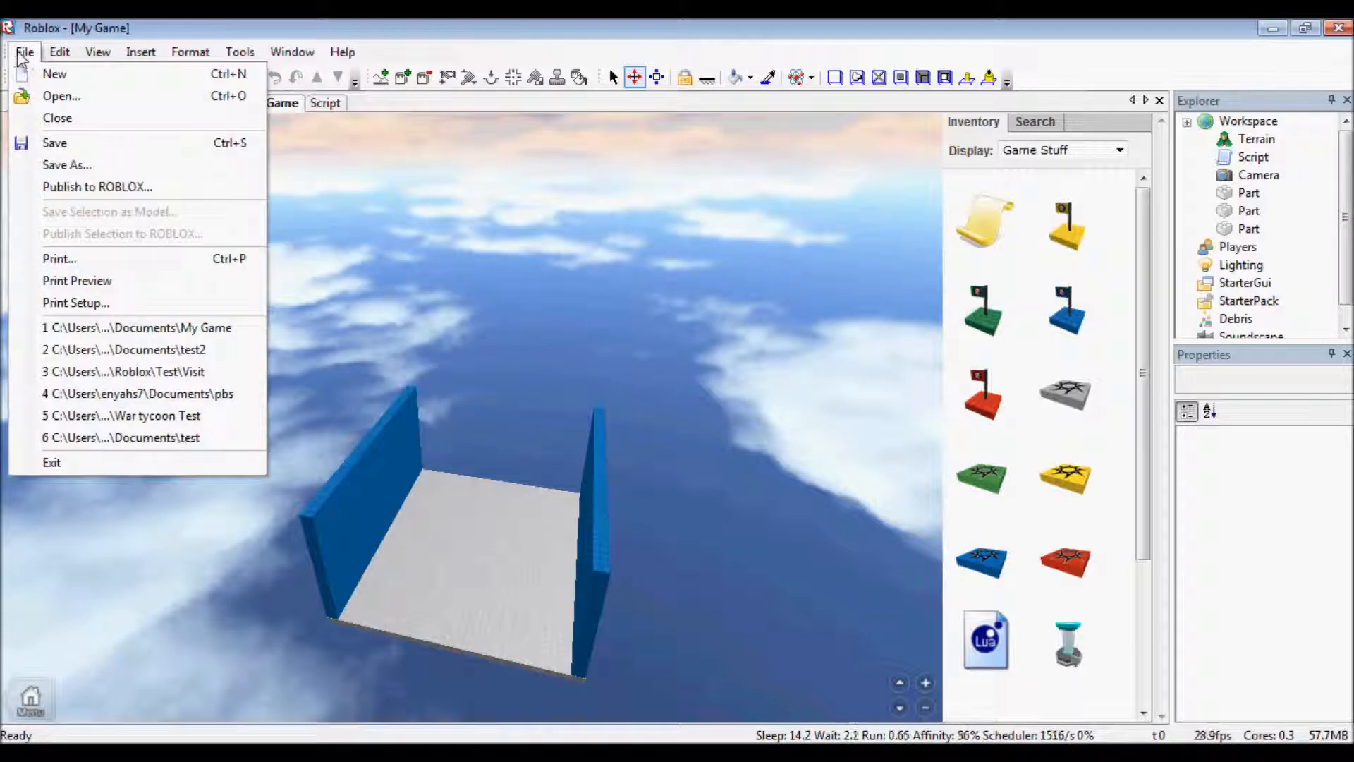
{"action": "left_click", "coordinate": [185, 202]}
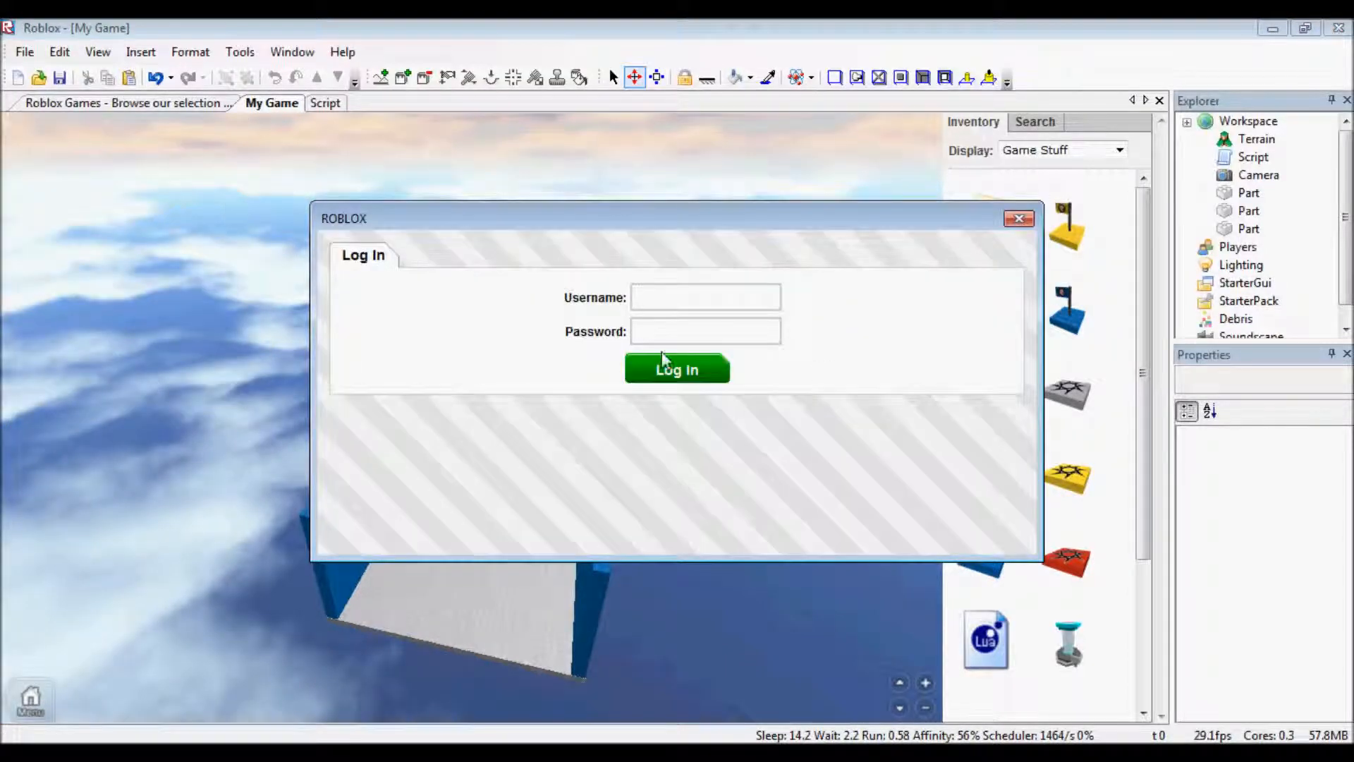